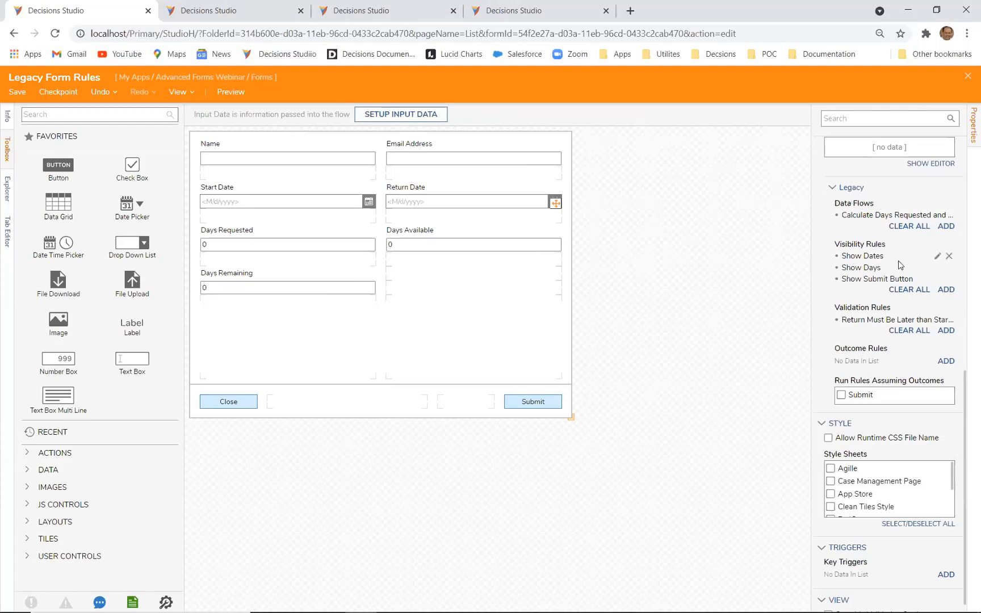
{"action": "scroll", "coordinate": [892, 244], "scroll_direction": "up", "scroll_amount": 2}
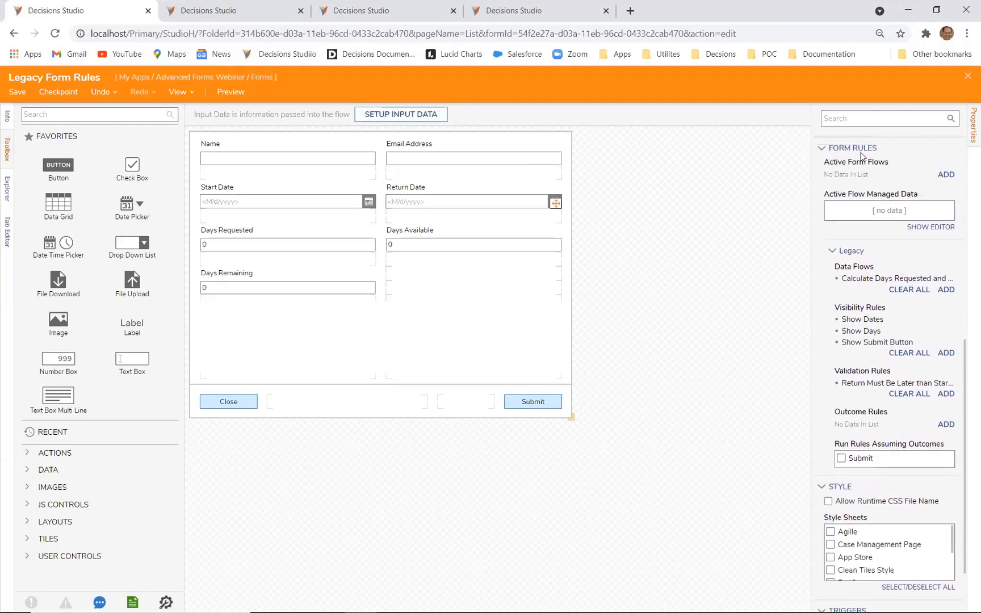
{"action": "mouse_move", "coordinate": [862, 279]}
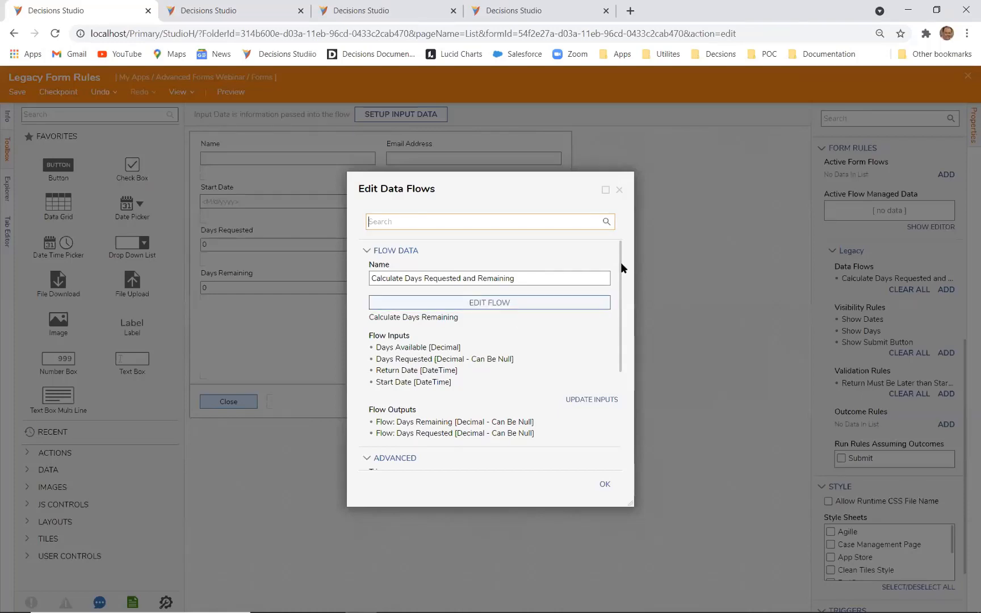
{"action": "mouse_move", "coordinate": [621, 263]}
{"action": "left_mouse_down"}
{"action": "mouse_move", "coordinate": [618, 363]}
{"action": "mouse_move", "coordinate": [619, 251]}
{"action": "left_mouse_up"}
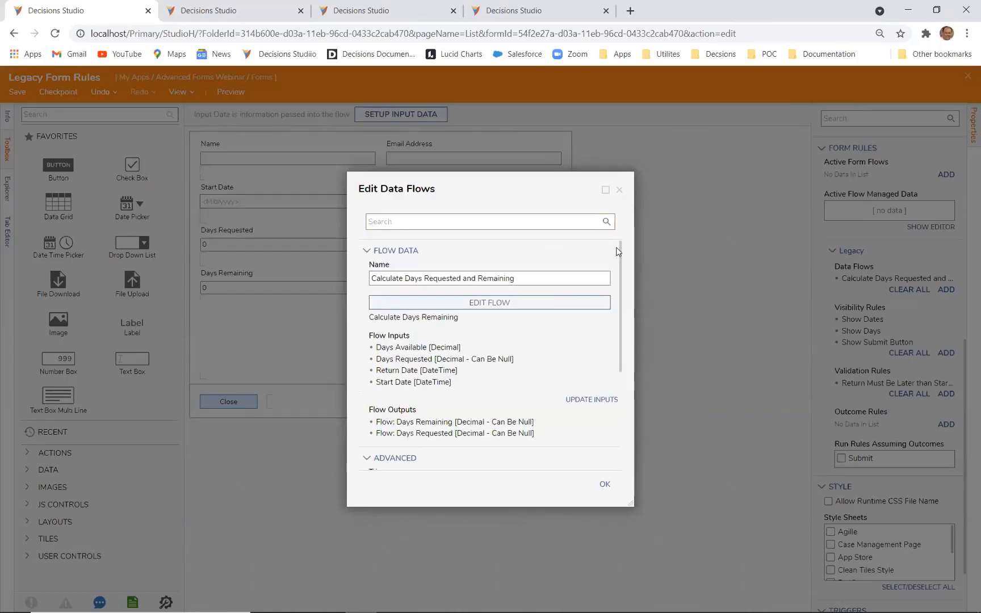
{"action": "left_click", "coordinate": [490, 304]}
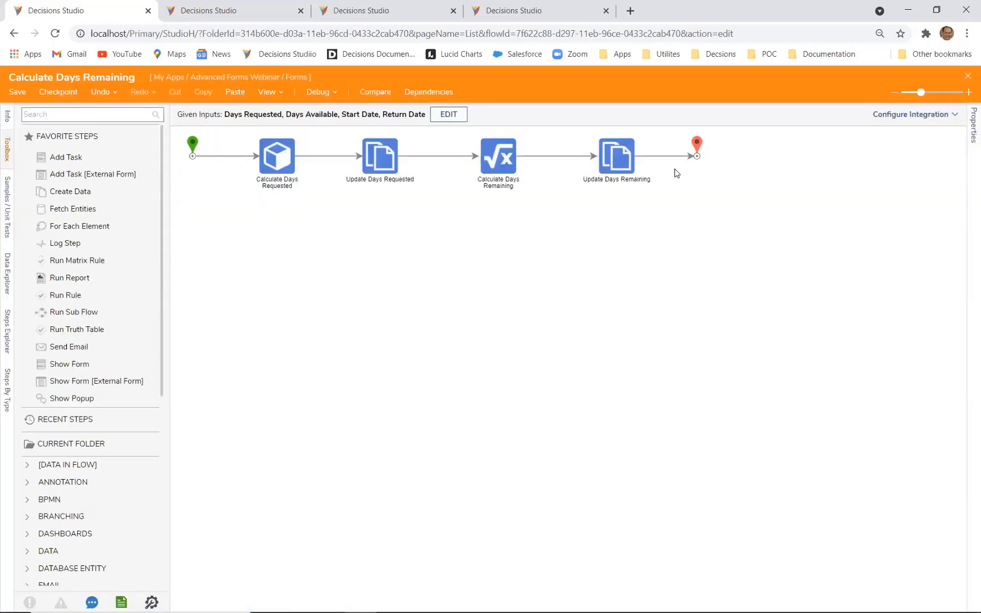
{"action": "mouse_move", "coordinate": [517, 162]}
{"action": "left_click", "coordinate": [969, 79]}
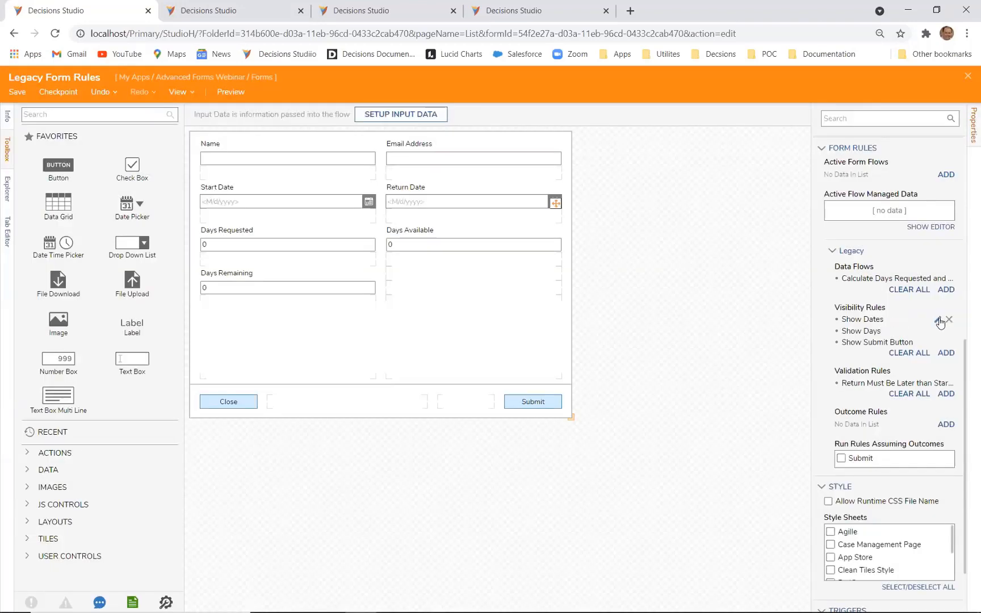
{"action": "left_click", "coordinate": [938, 321]}
{"action": "left_click", "coordinate": [525, 271]}
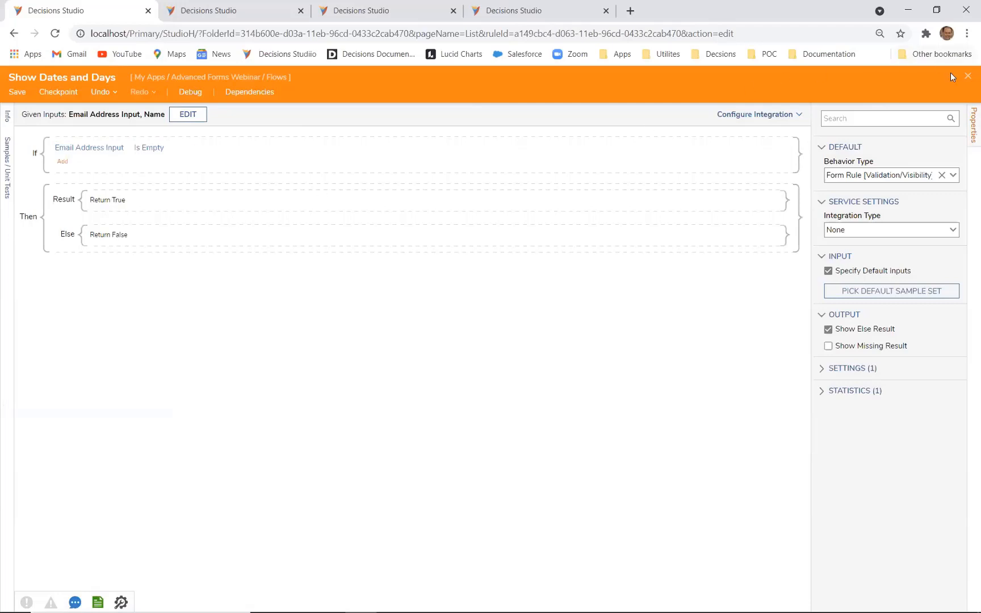
{"action": "left_click", "coordinate": [967, 76]}
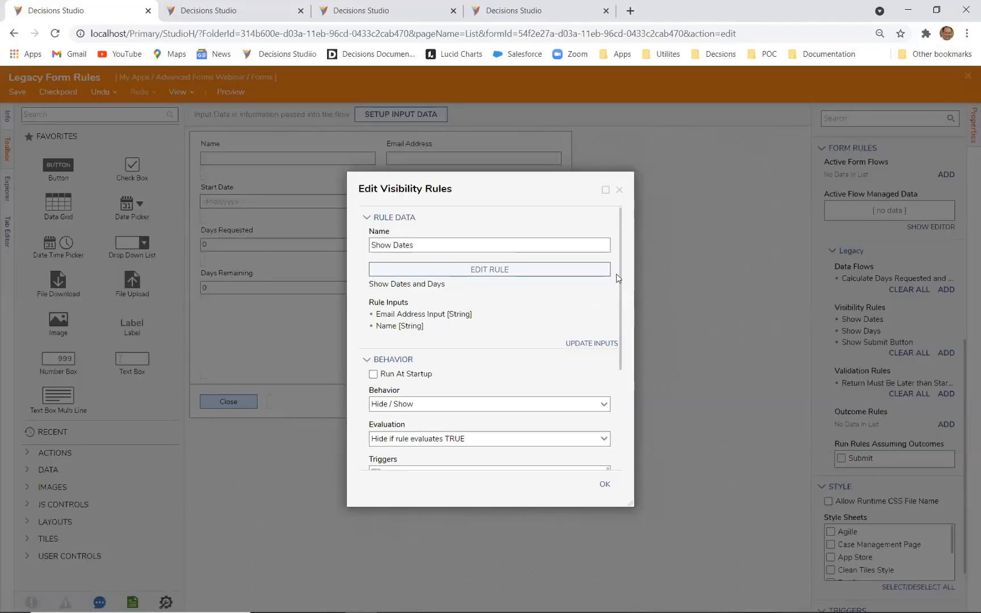
{"action": "scroll", "coordinate": [622, 273], "scroll_direction": "down", "scroll_amount": 3}
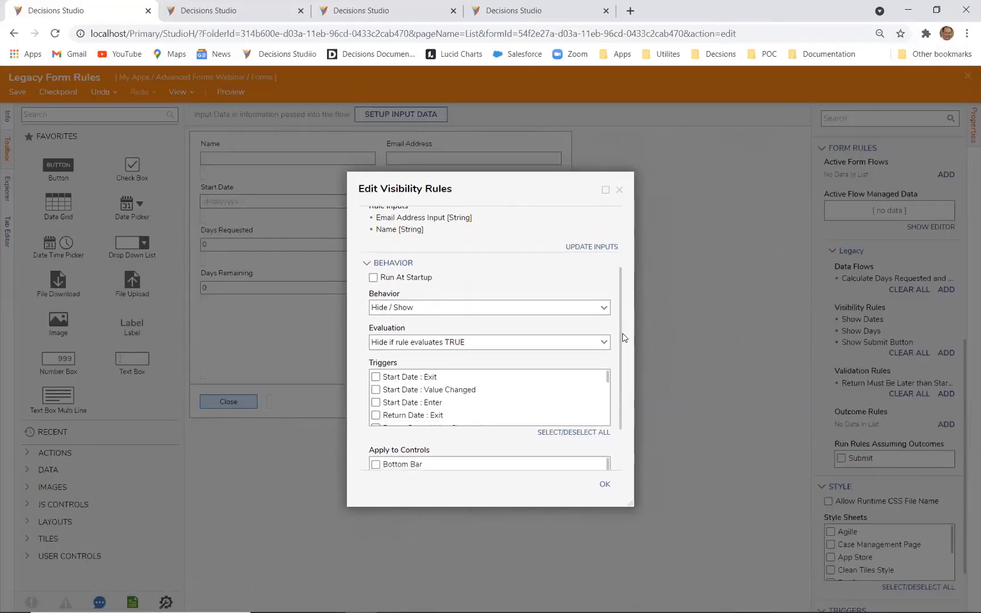
{"action": "scroll", "coordinate": [626, 336], "scroll_direction": "up", "scroll_amount": 1}
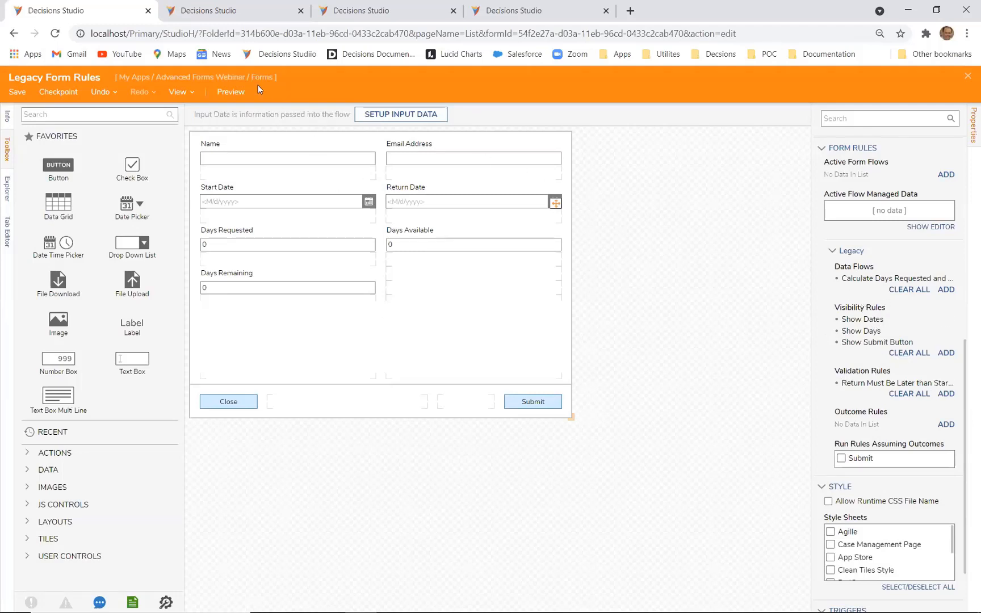
Start a debug run of the Legacy Form Flow with Days Available set to 8
{"action": "left_click", "coordinate": [220, 13]}
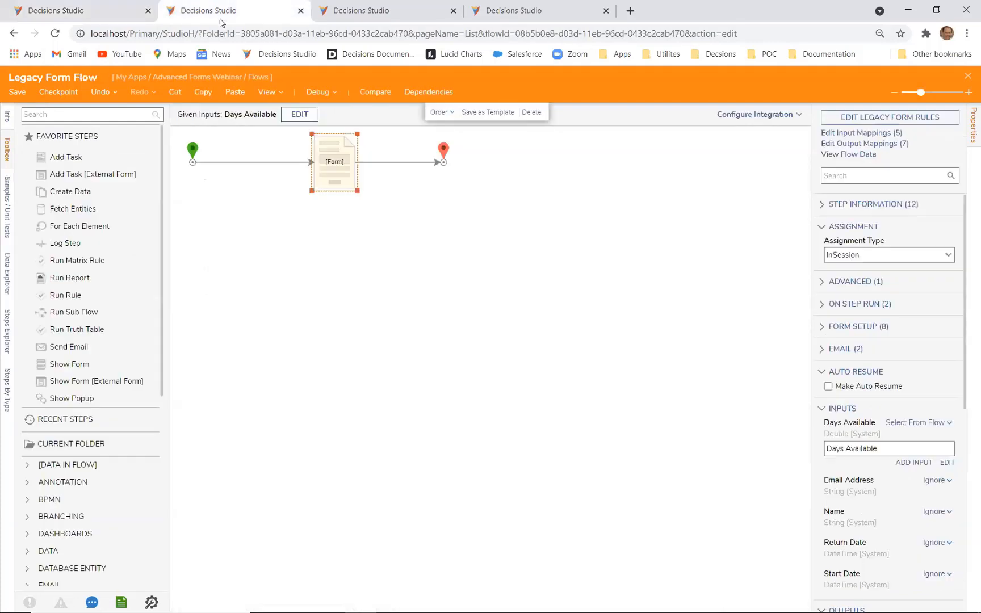
{"action": "left_click", "coordinate": [314, 95]}
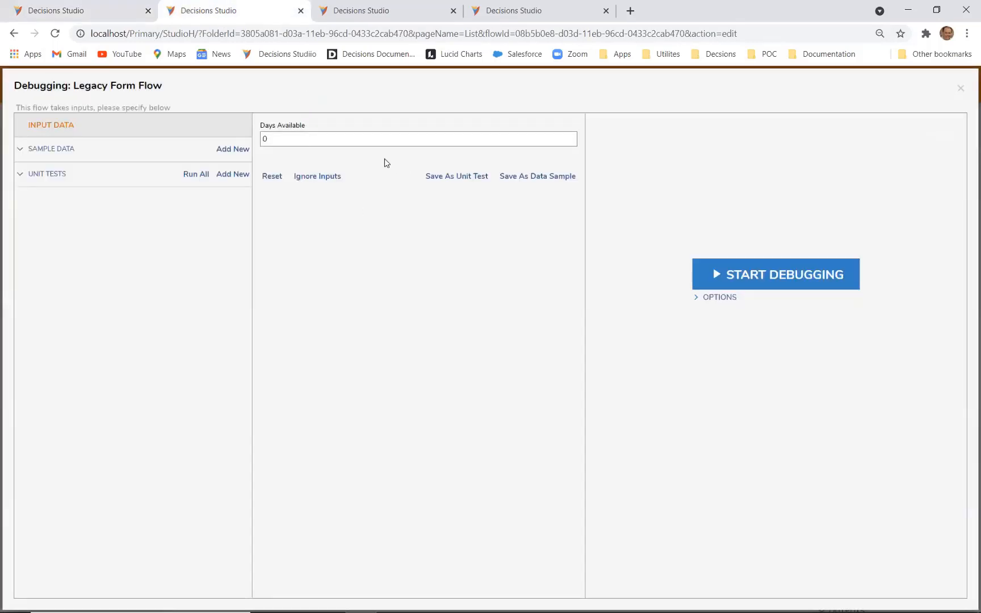
{"action": "left_click", "coordinate": [381, 138]}
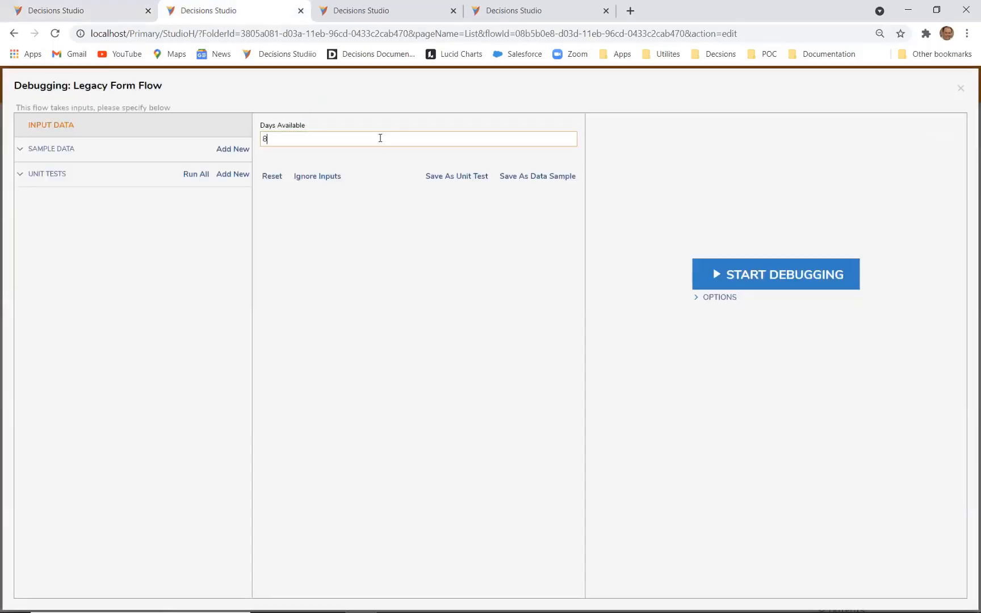
{"action": "left_click", "coordinate": [744, 277]}
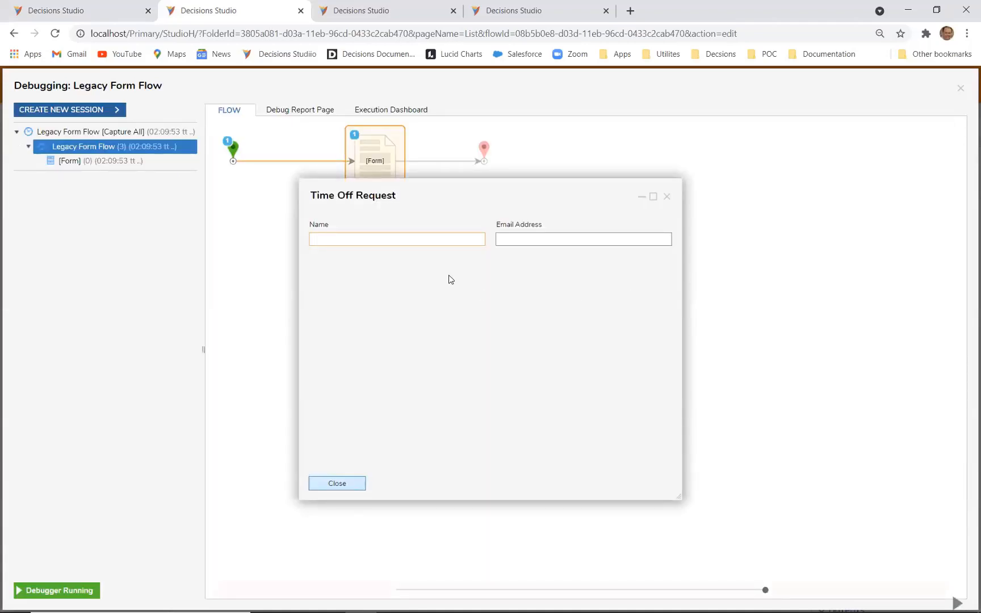
Fill in the test form's Name and Email Address fields
{"action": "type", "text": "gadfg"}
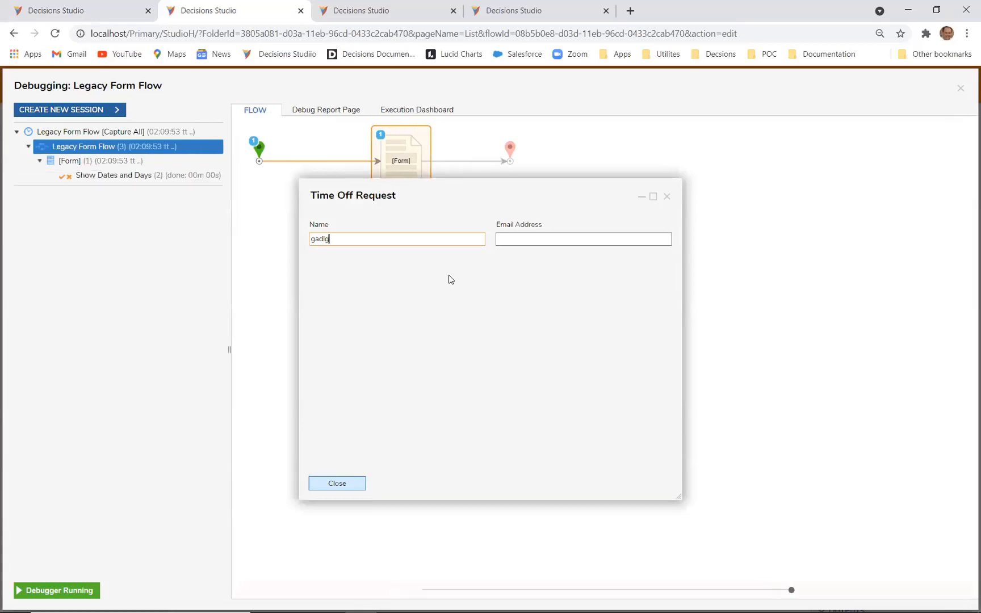
{"action": "key", "text": "BackSpace"}
{"action": "key", "text": "BackSpace"}
{"action": "key", "text": "BackSpace"}
{"action": "key", "text": "BackSpace"}
{"action": "key", "text": "BackSpace"}
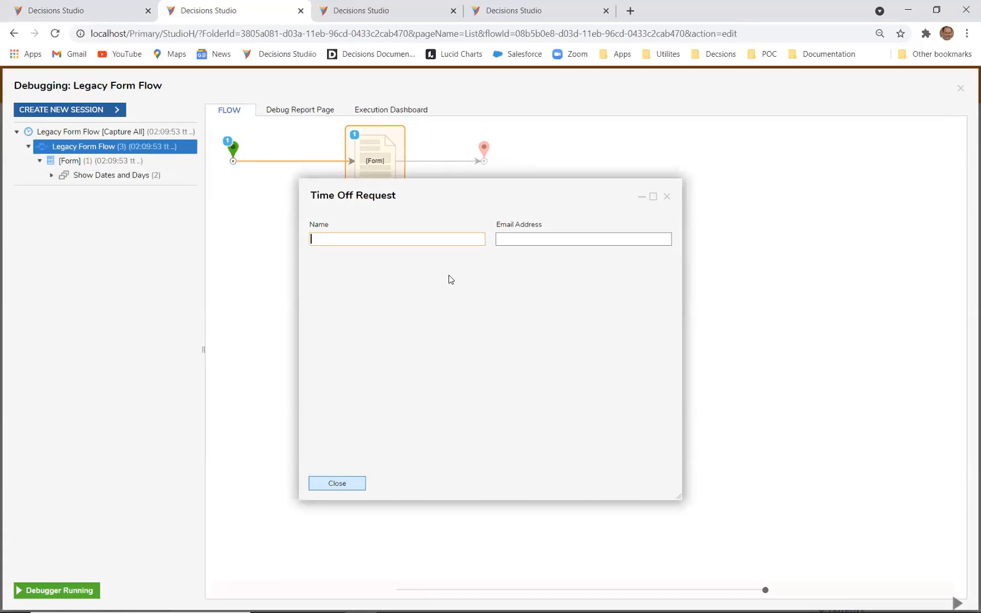
{"action": "type", "text": "Name"}
{"action": "key", "text": "Tab"}
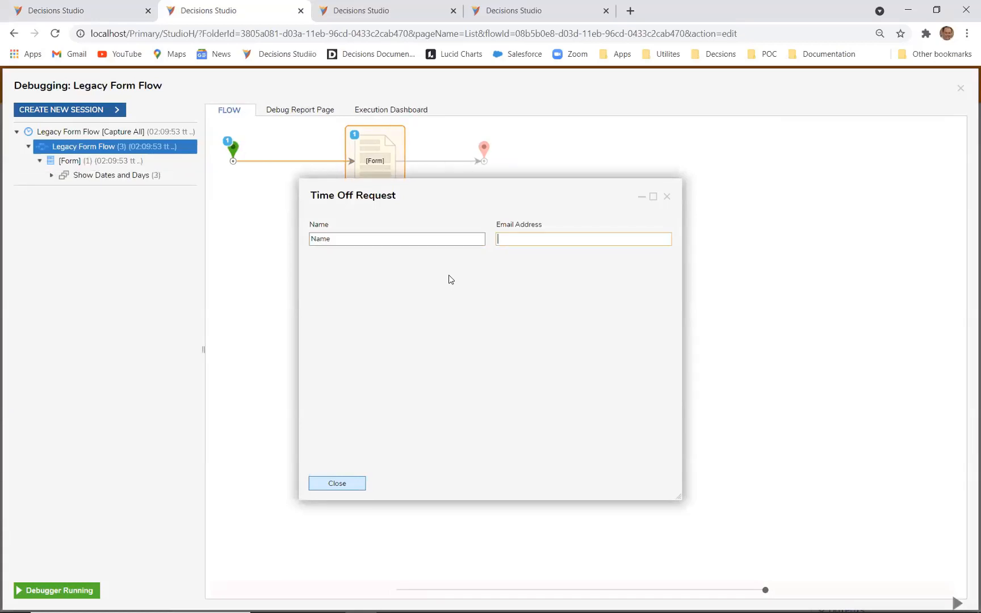
{"action": "type", "text": "Name@decisions.com"}
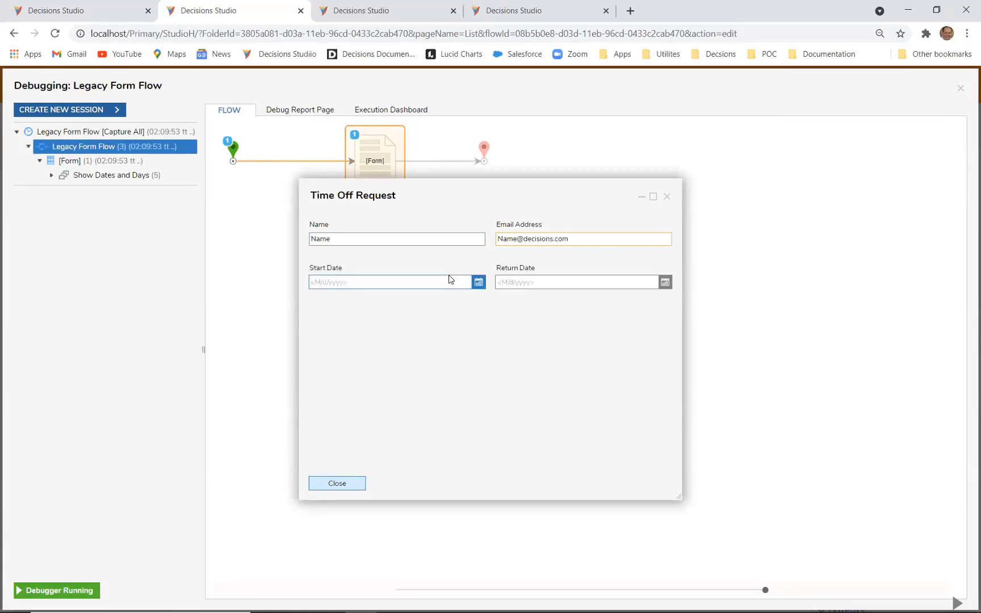
Set start date 6/28/2021, test return date 6/21, then use 6/30/2021 and submit
{"action": "left_click", "coordinate": [479, 282]}
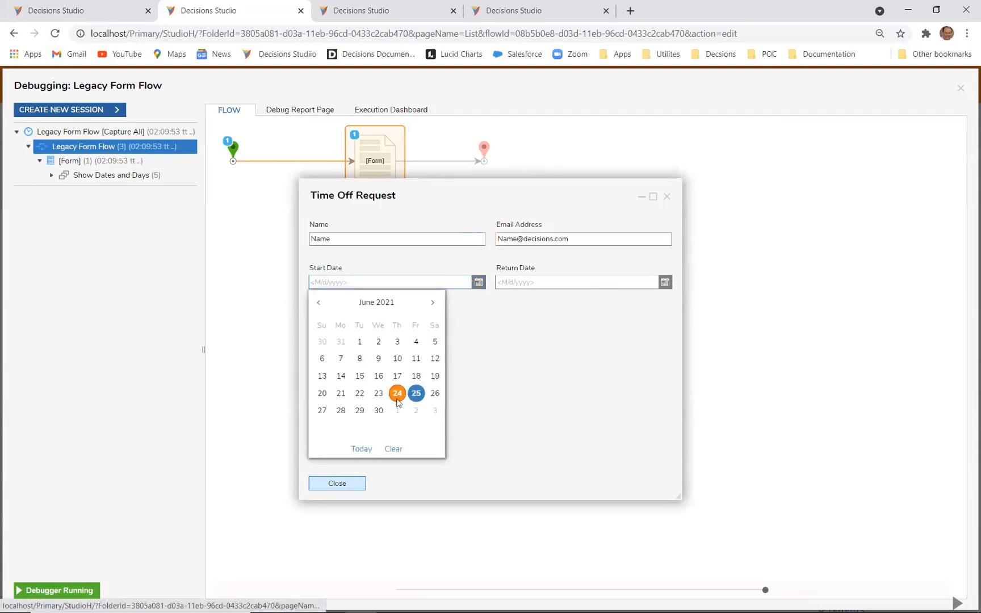
{"action": "left_click", "coordinate": [340, 409]}
{"action": "left_click", "coordinate": [664, 283]}
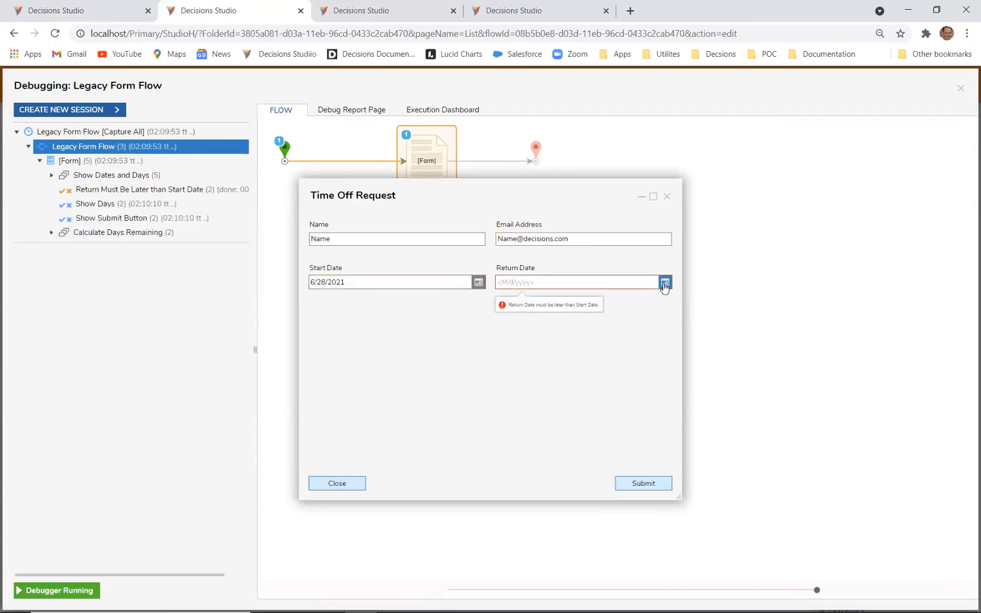
{"action": "left_click", "coordinate": [530, 398]}
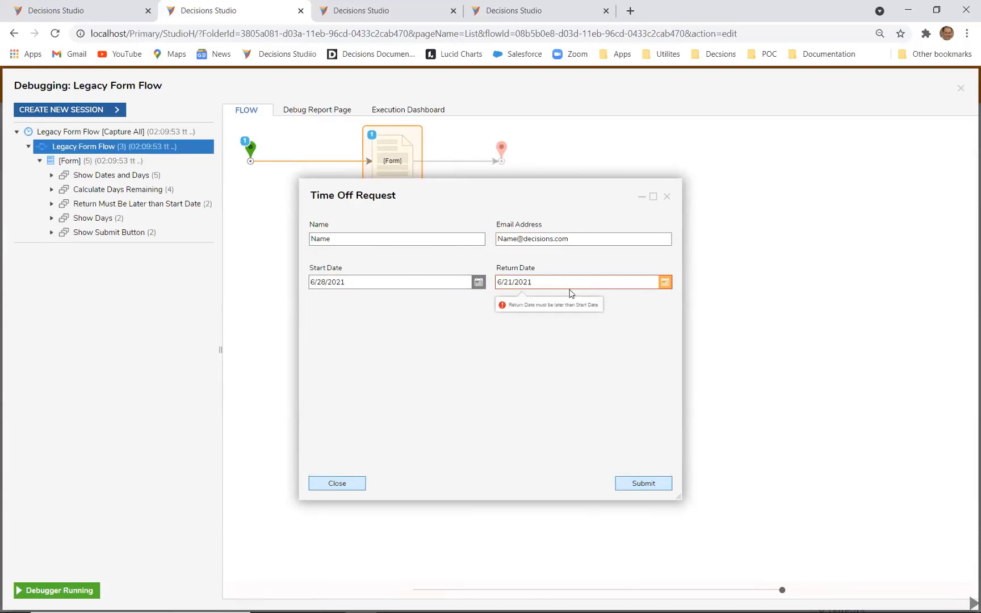
{"action": "left_click", "coordinate": [664, 283]}
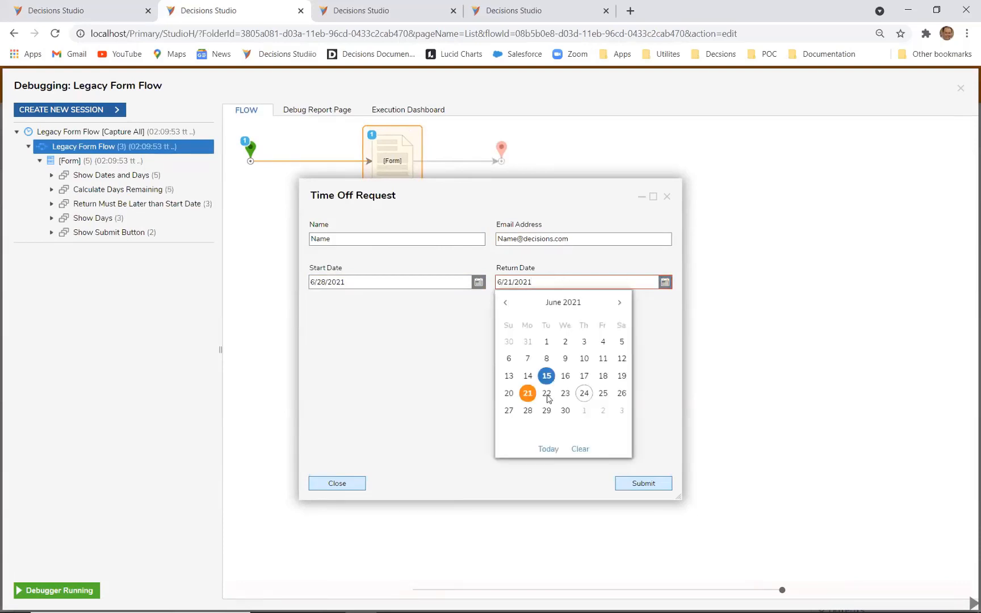
{"action": "left_click", "coordinate": [566, 411]}
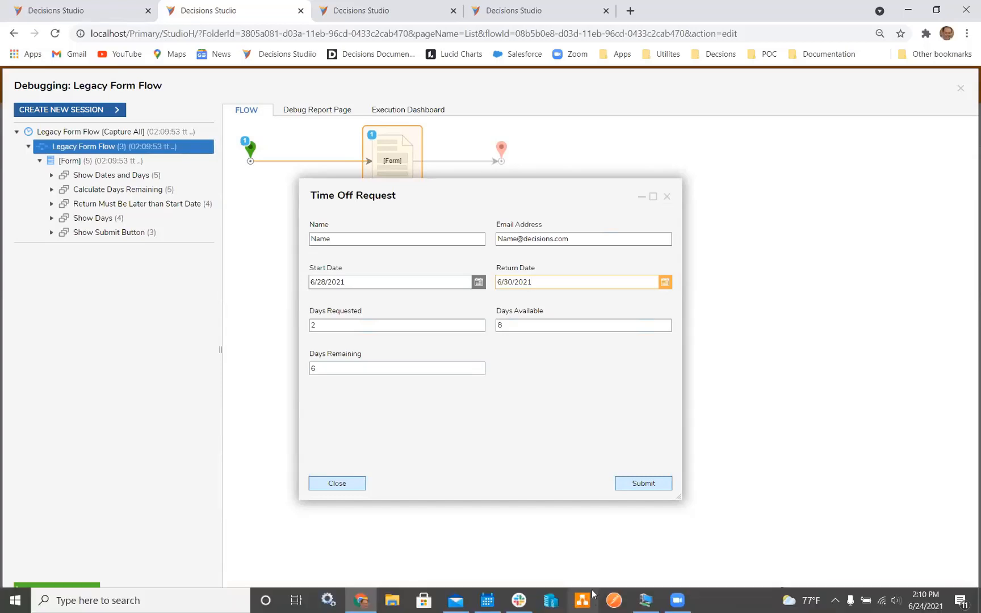
{"action": "left_click", "coordinate": [627, 480]}
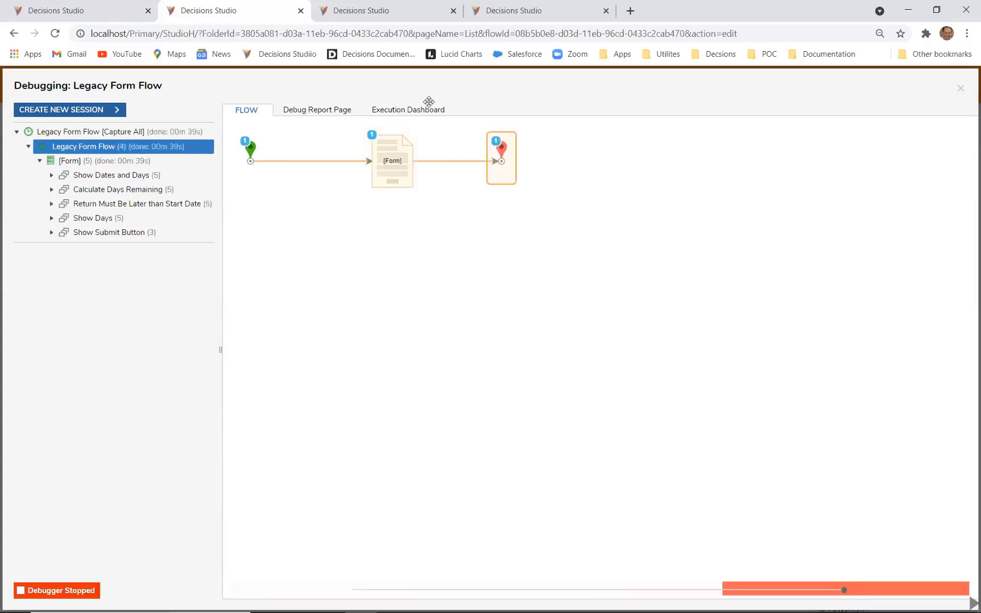
Confirm the Advanced Form Rules form's Legacy section is empty, then open the Advanced Form Flow debugger
{"action": "key", "text": "ctrl+Tab"}
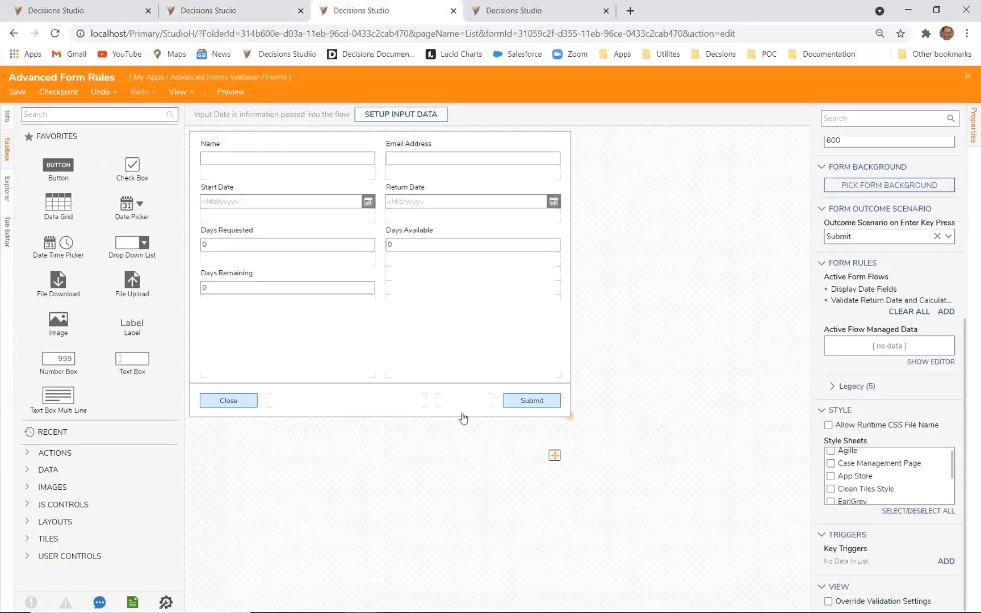
{"action": "left_click", "coordinate": [833, 387]}
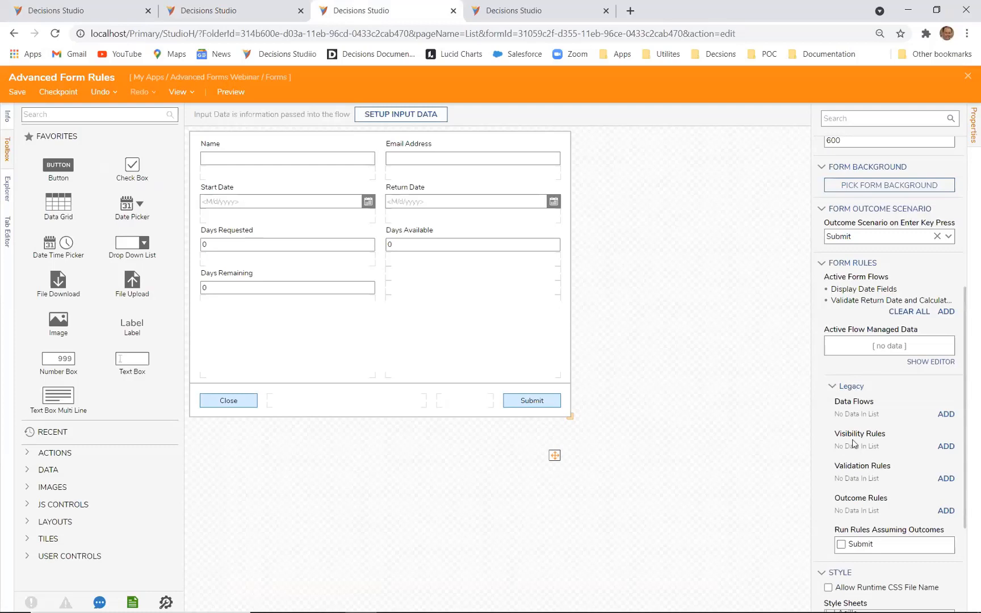
{"action": "left_click", "coordinate": [831, 388]}
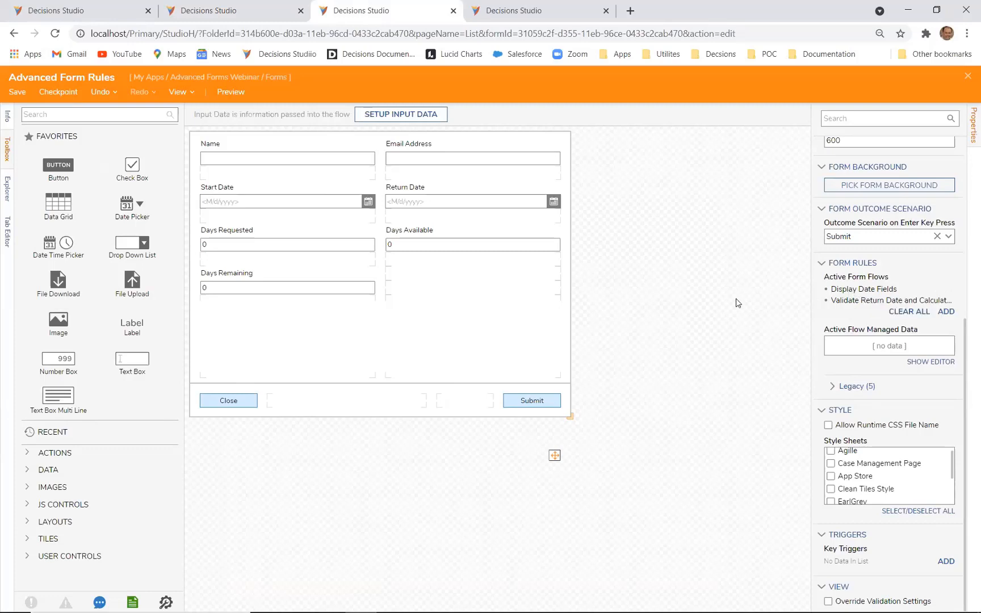
{"action": "left_click", "coordinate": [497, 19]}
{"action": "left_click", "coordinate": [315, 94]}
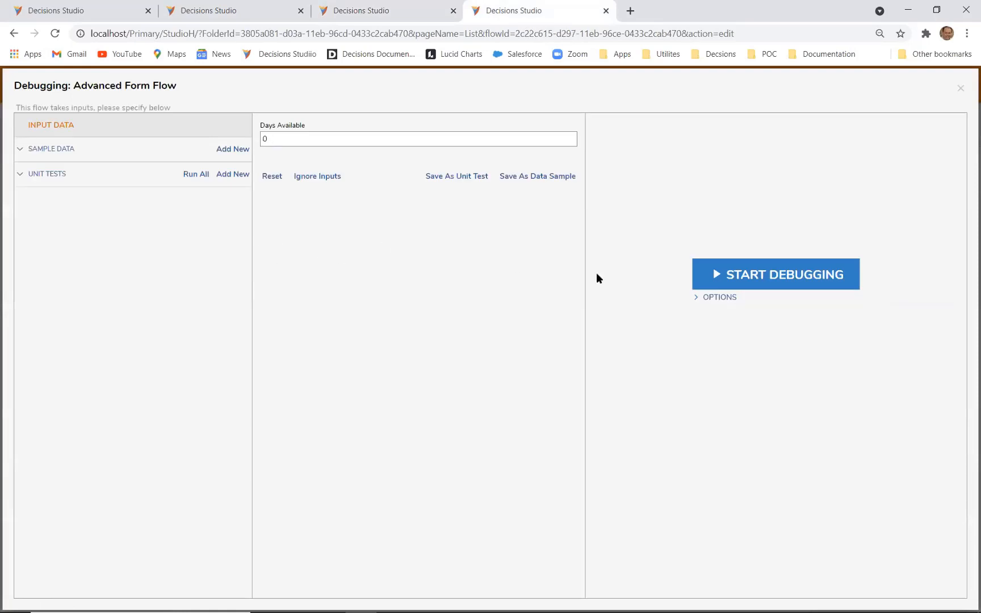
Debug with 8 days available and enter a name and e-mail, then close the form and debugger
{"action": "left_click", "coordinate": [384, 143]}
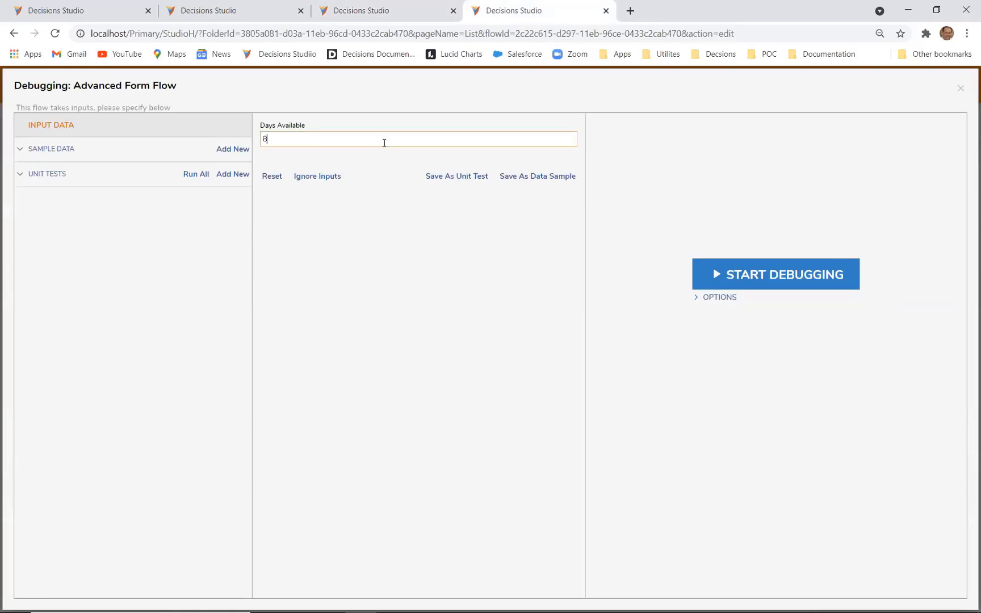
{"action": "left_click", "coordinate": [794, 276]}
{"action": "left_click", "coordinate": [396, 239]}
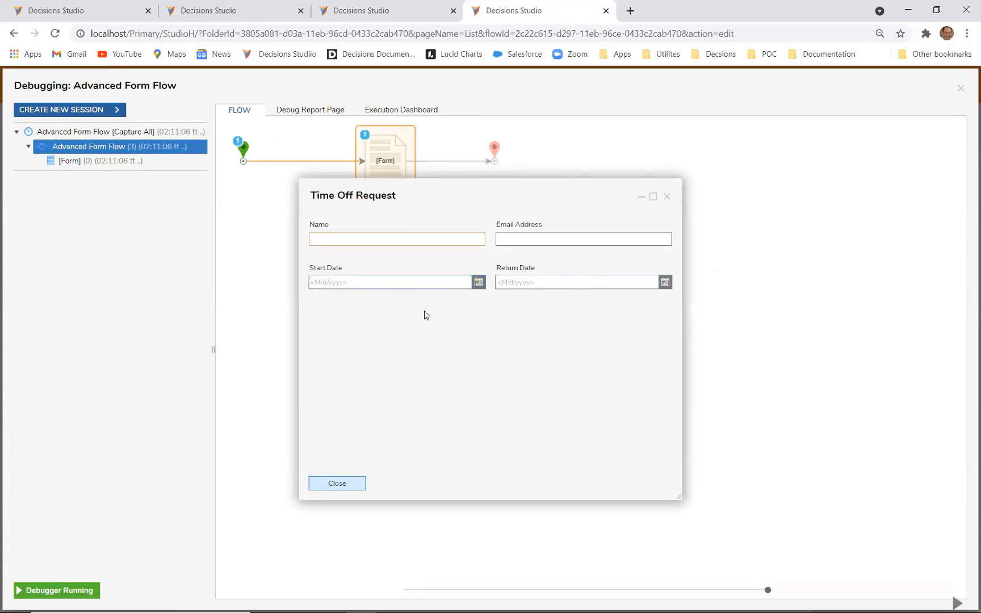
{"action": "type", "text": "Name"}
{"action": "key", "text": "Tab"}
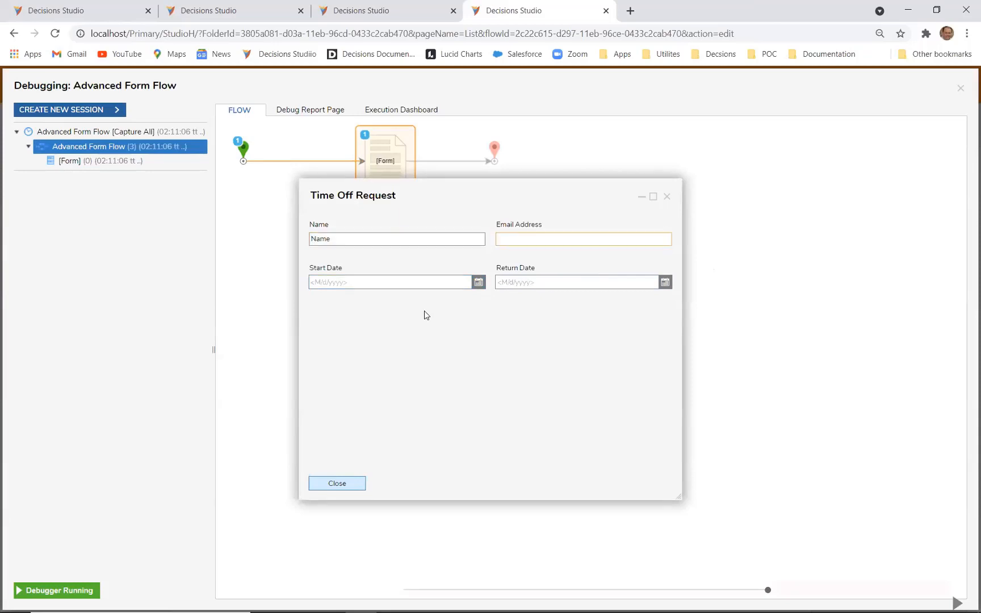
{"action": "type", "text": "name@"}
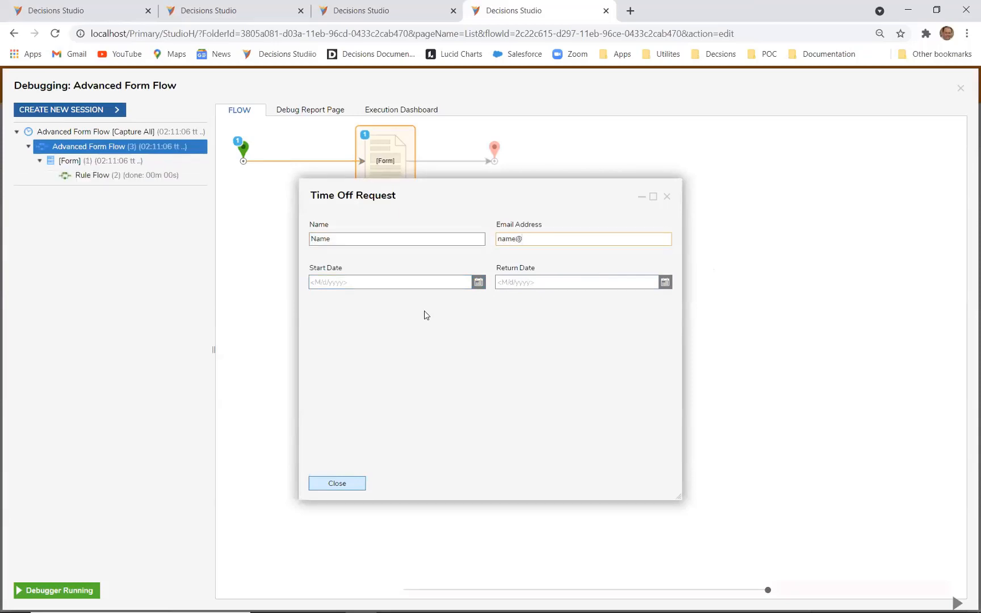
{"action": "type", "text": "mail.com"}
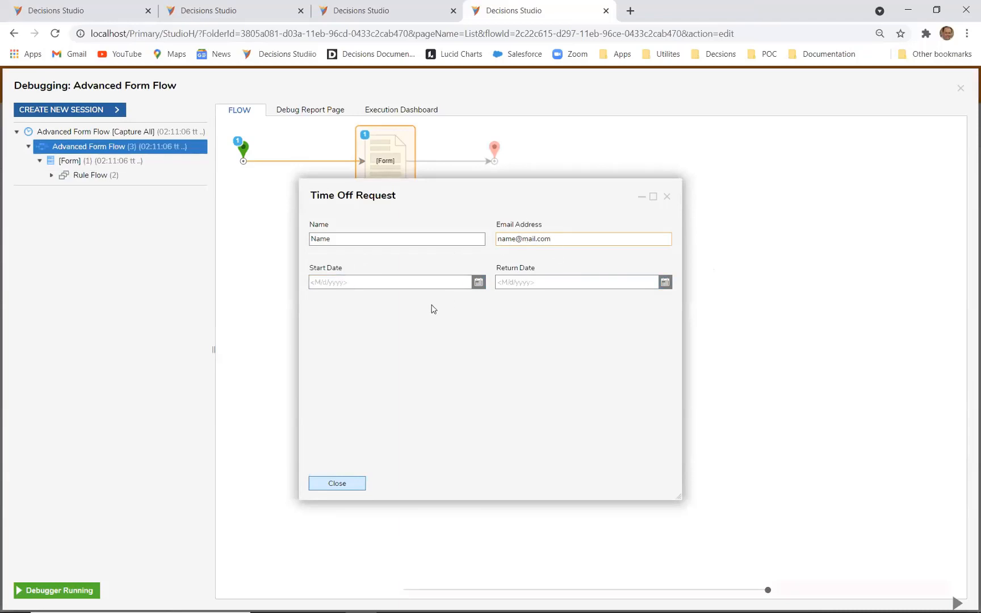
{"action": "left_click", "coordinate": [668, 199]}
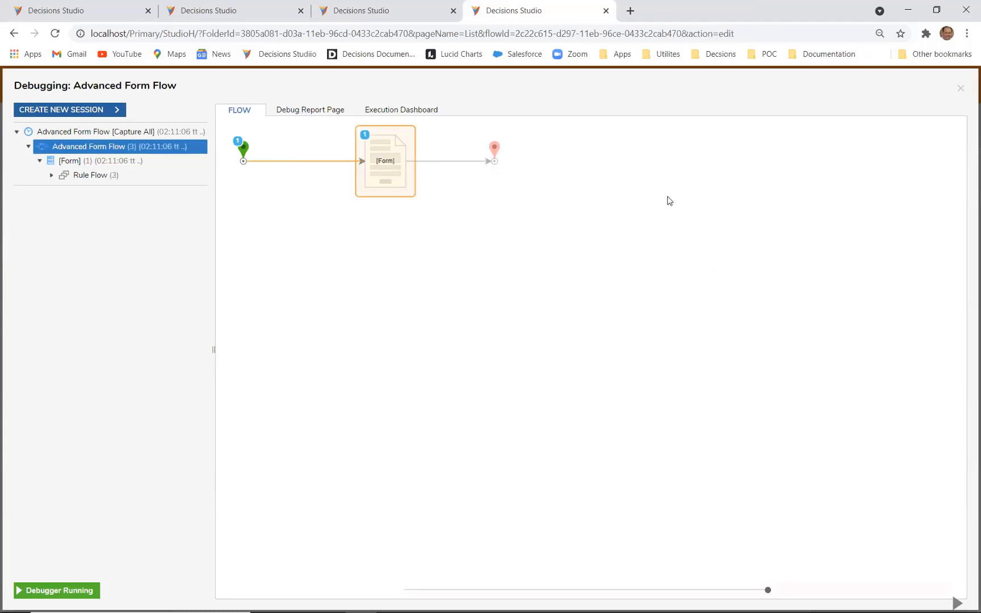
{"action": "left_click", "coordinate": [960, 88]}
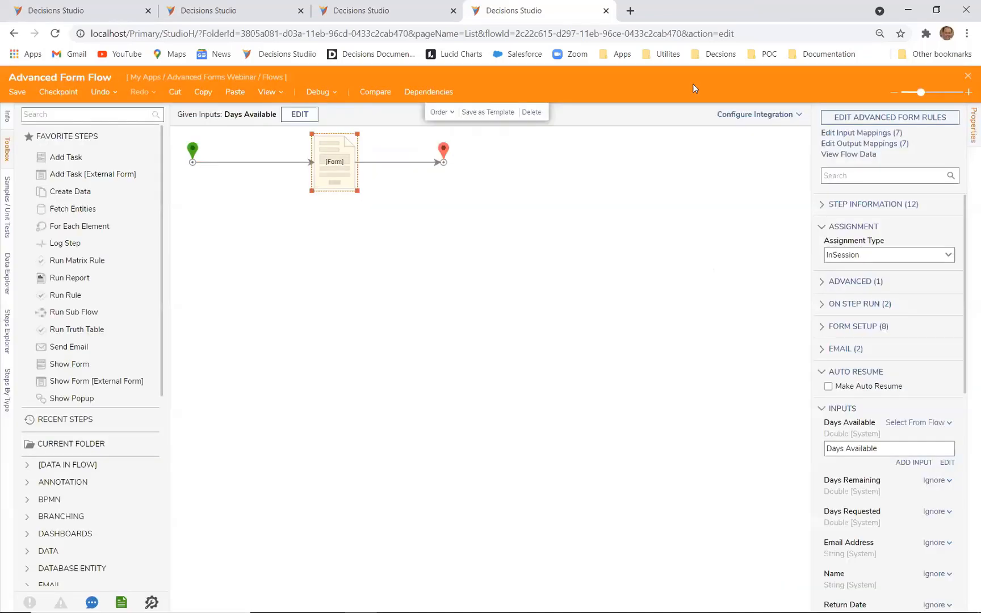
Open the Display Date Fields active form rule's flow in the rule flow designer
{"action": "left_click", "coordinate": [364, 11]}
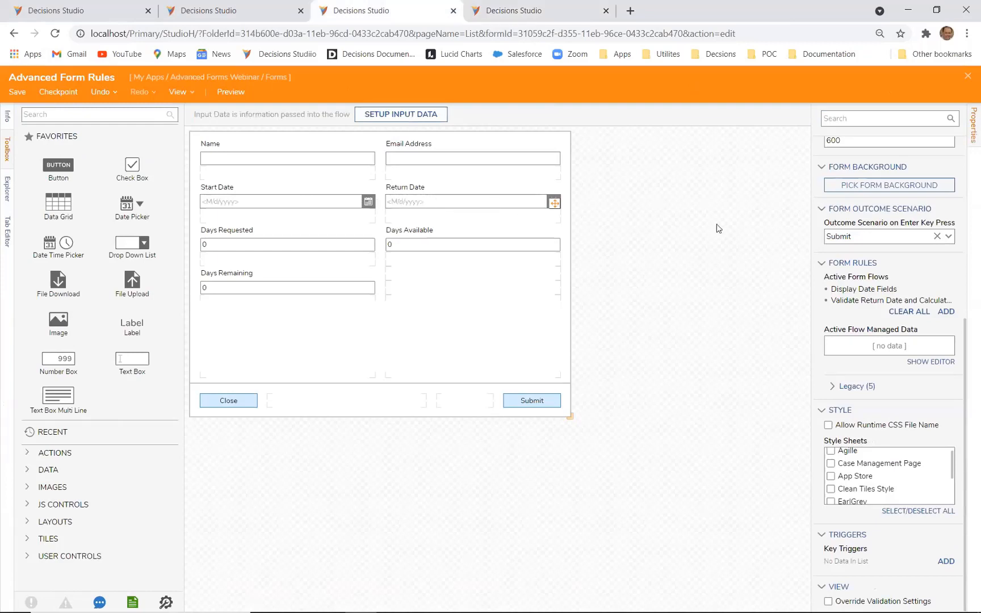
{"action": "mouse_move", "coordinate": [875, 292]}
{"action": "left_click", "coordinate": [937, 291]}
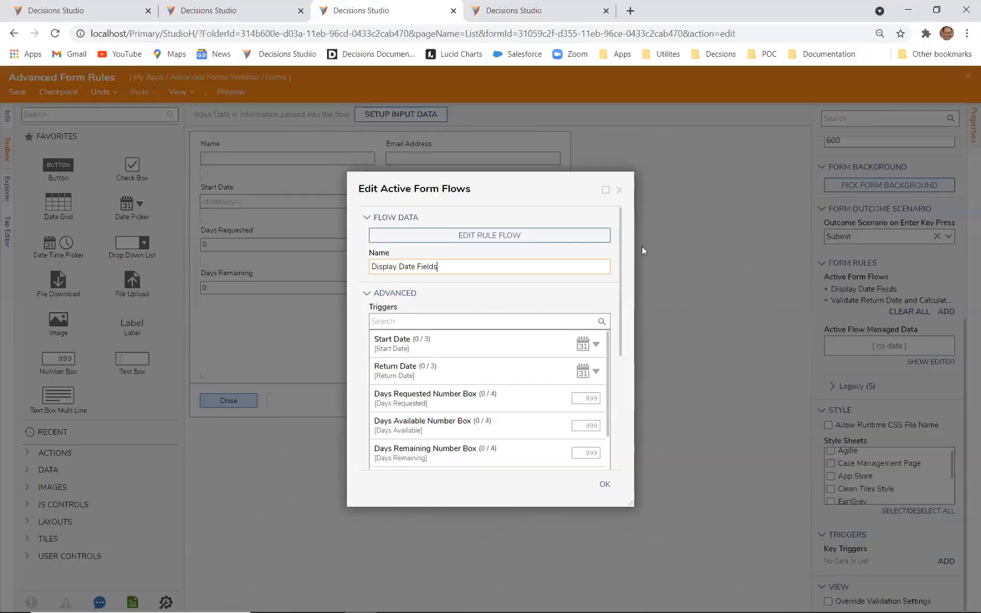
{"action": "left_click", "coordinate": [541, 240]}
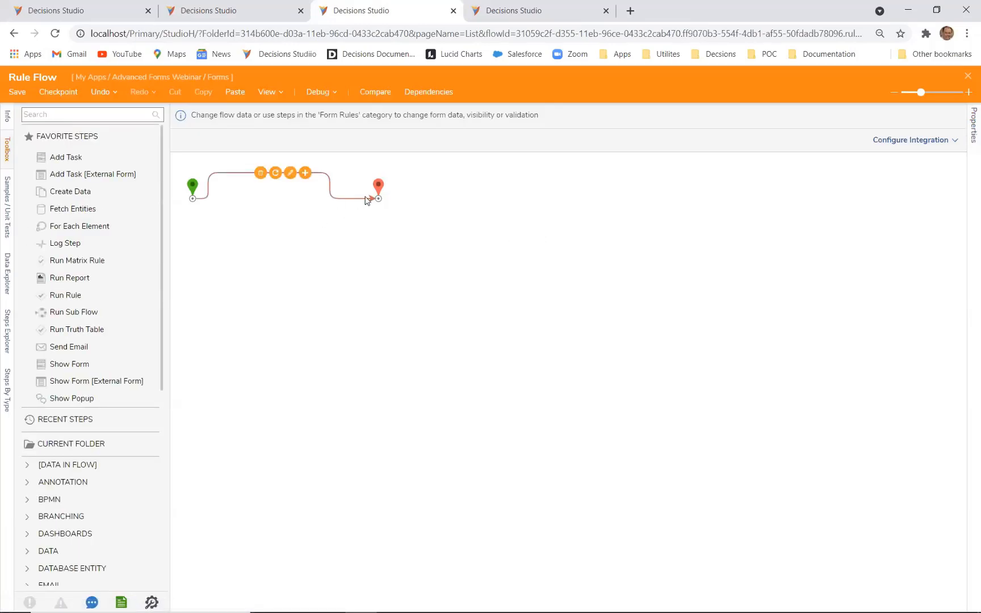
Replace the direct start-to-end connector with a Show Multiple Controls step wired to End
{"action": "left_click_drag", "start_coordinate": [377, 202], "coordinate": [407, 205]}
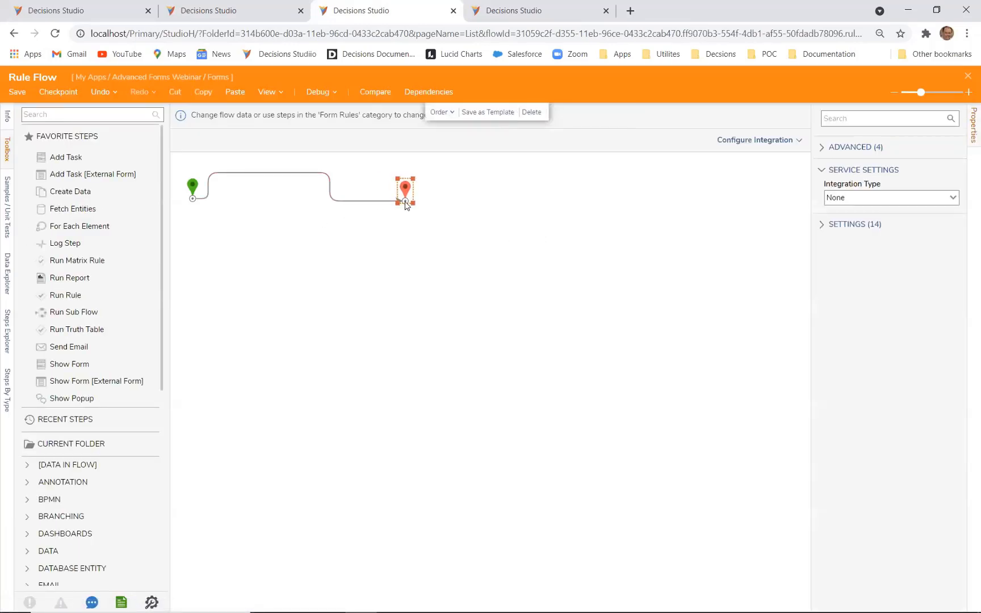
{"action": "left_click", "coordinate": [277, 172]}
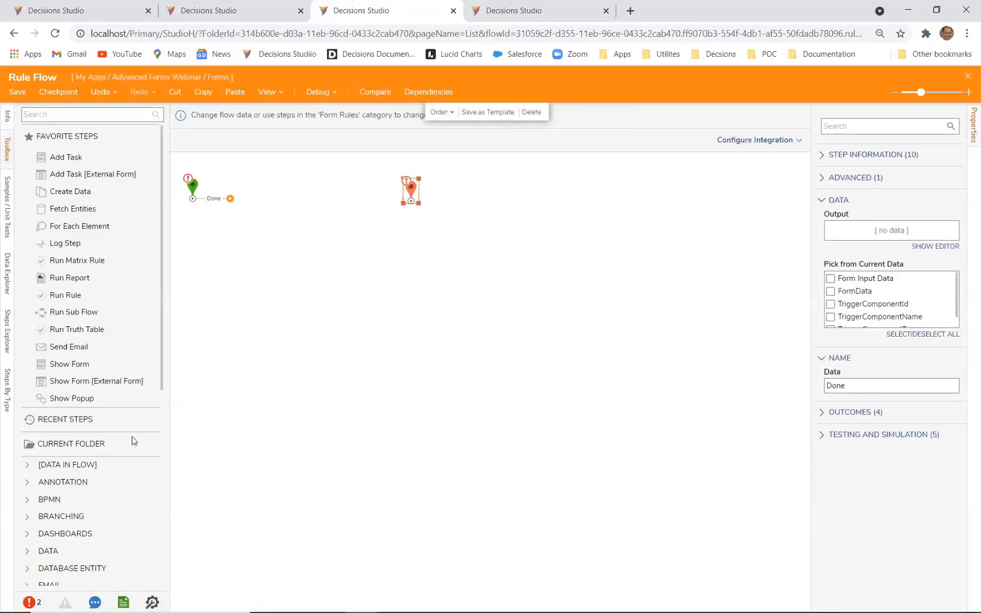
{"action": "scroll", "coordinate": [115, 451], "scroll_direction": "down", "scroll_amount": 6}
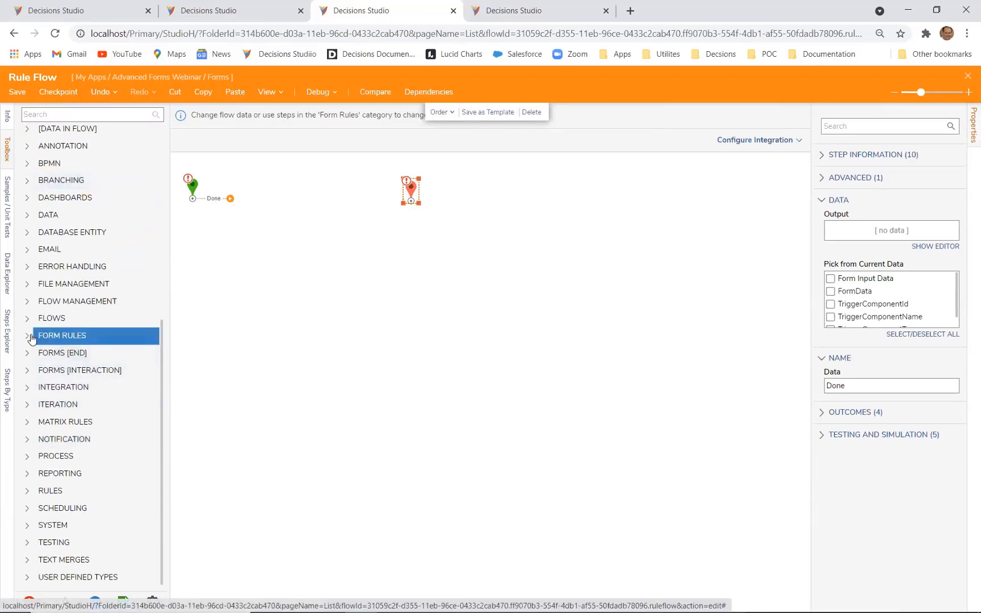
{"action": "left_click", "coordinate": [28, 337]}
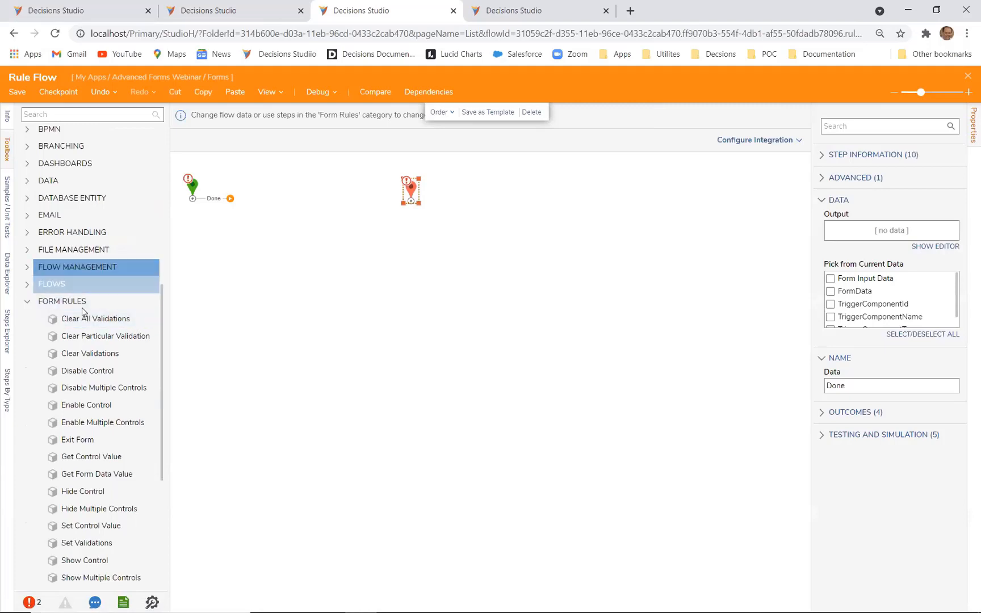
{"action": "left_click_drag", "start_coordinate": [160, 328], "coordinate": [160, 368]}
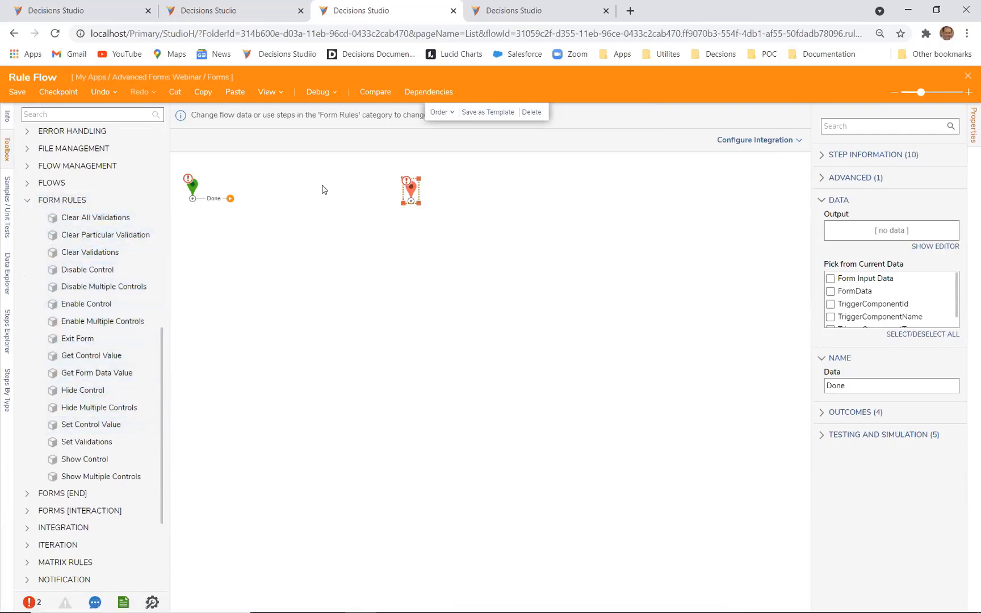
{"action": "left_click_drag", "start_coordinate": [135, 477], "coordinate": [271, 205]}
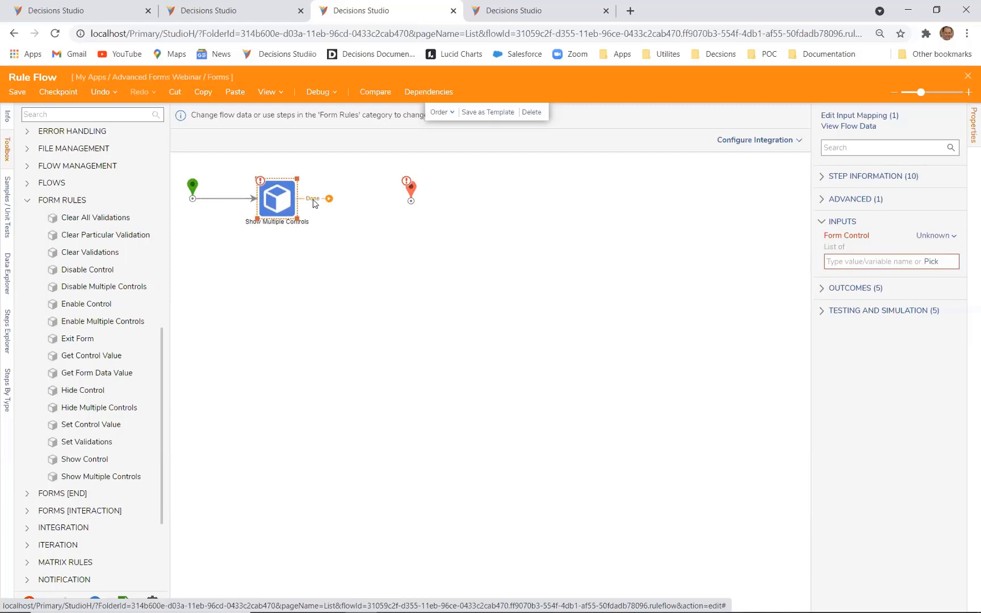
{"action": "left_click_drag", "start_coordinate": [329, 199], "coordinate": [366, 200]}
{"action": "left_click", "coordinate": [412, 200]}
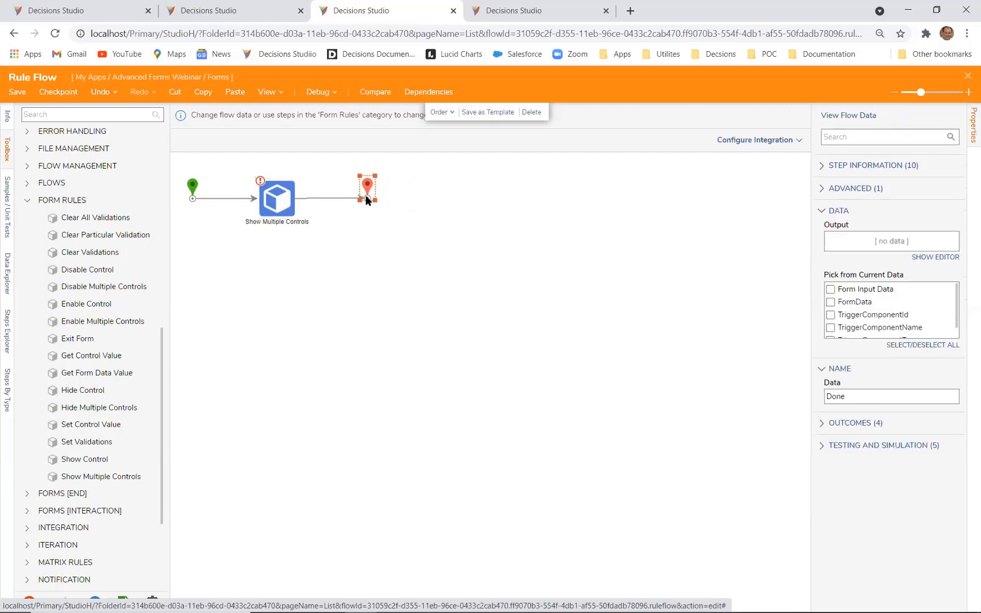
Set the step's Form Control input to Build Array
{"action": "left_click", "coordinate": [279, 208]}
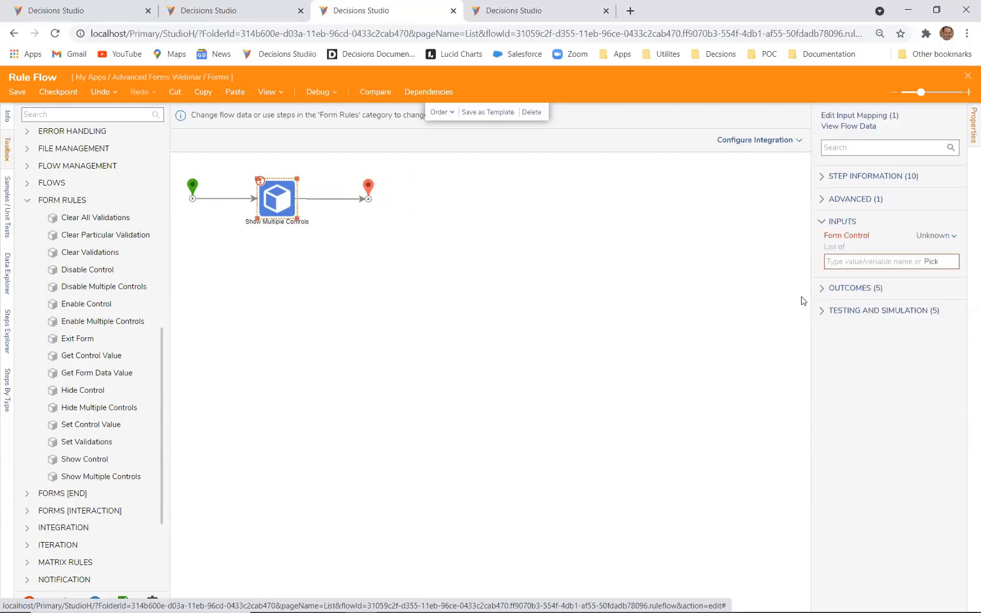
{"action": "left_click", "coordinate": [951, 235]}
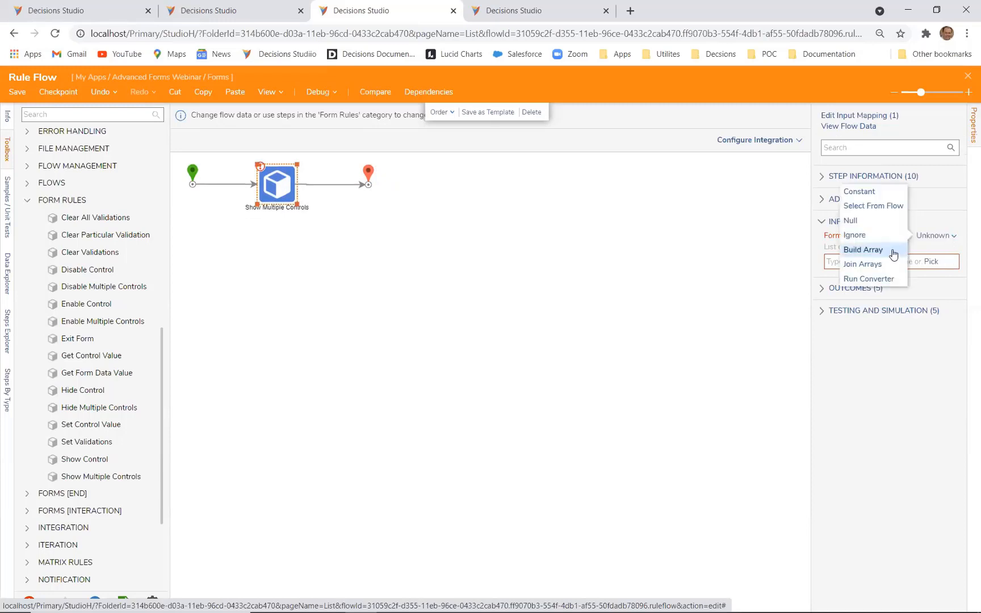
{"action": "left_click", "coordinate": [864, 250]}
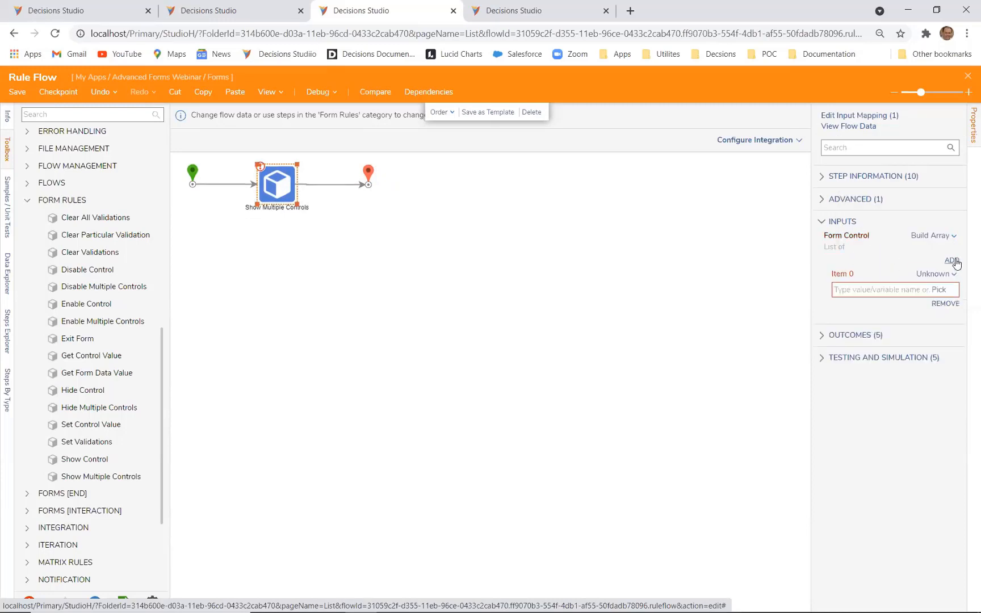
Set the first Form Control item to the Start Date Label control
{"action": "left_click", "coordinate": [940, 290]}
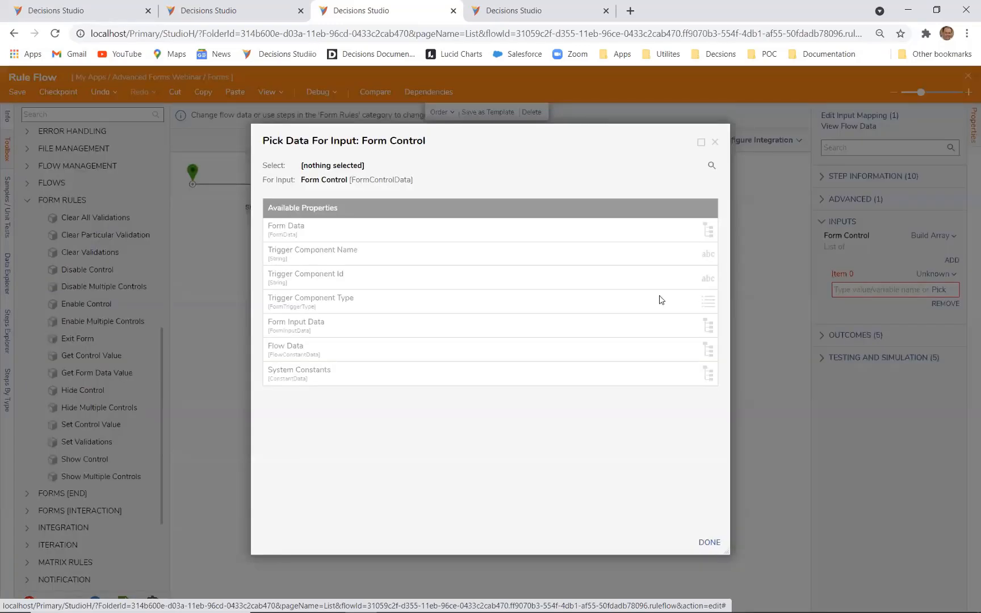
{"action": "left_click", "coordinate": [387, 229]}
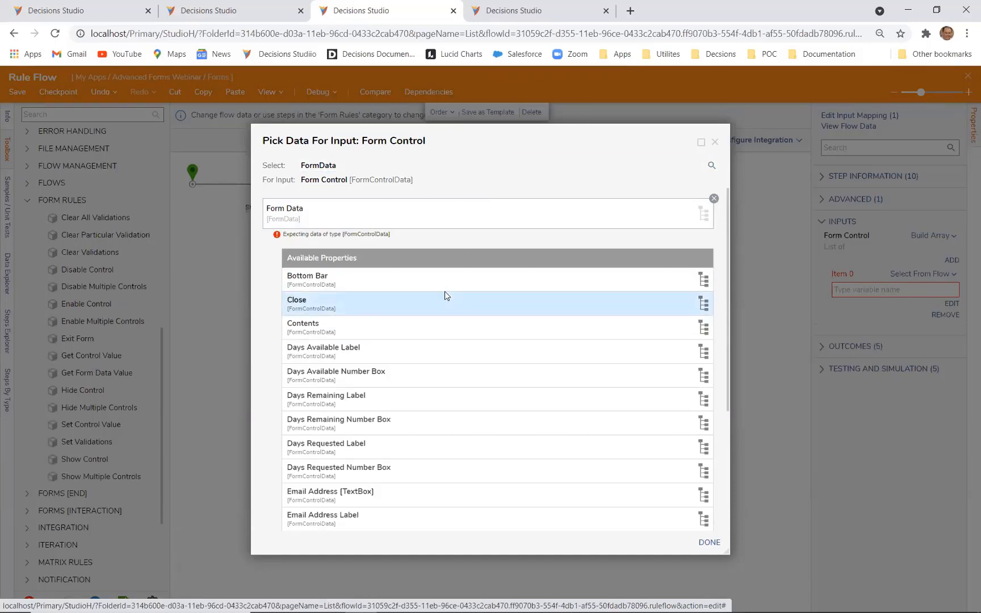
{"action": "scroll", "coordinate": [440, 301], "scroll_direction": "down", "scroll_amount": 3}
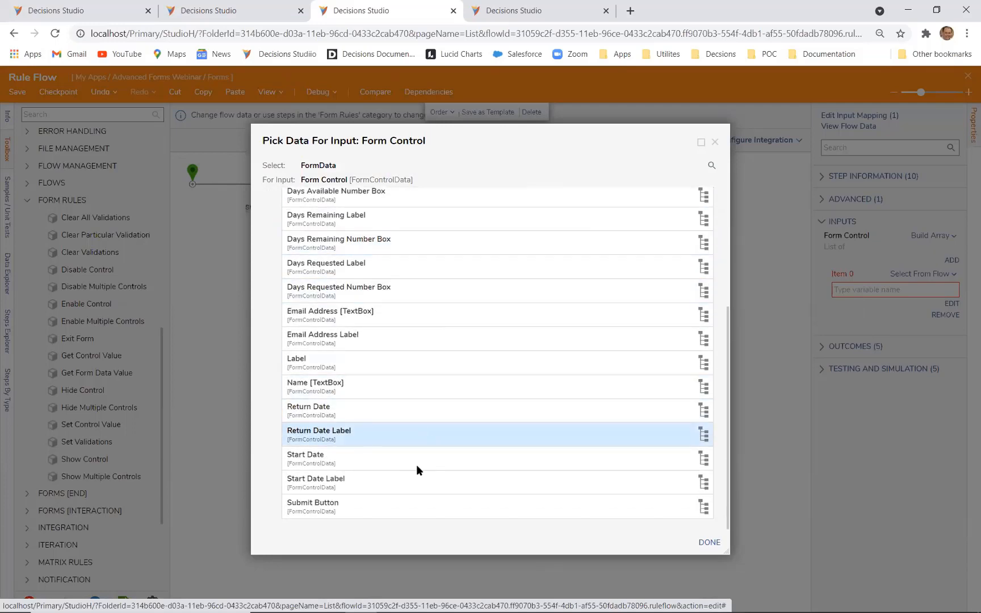
{"action": "left_click", "coordinate": [337, 484]}
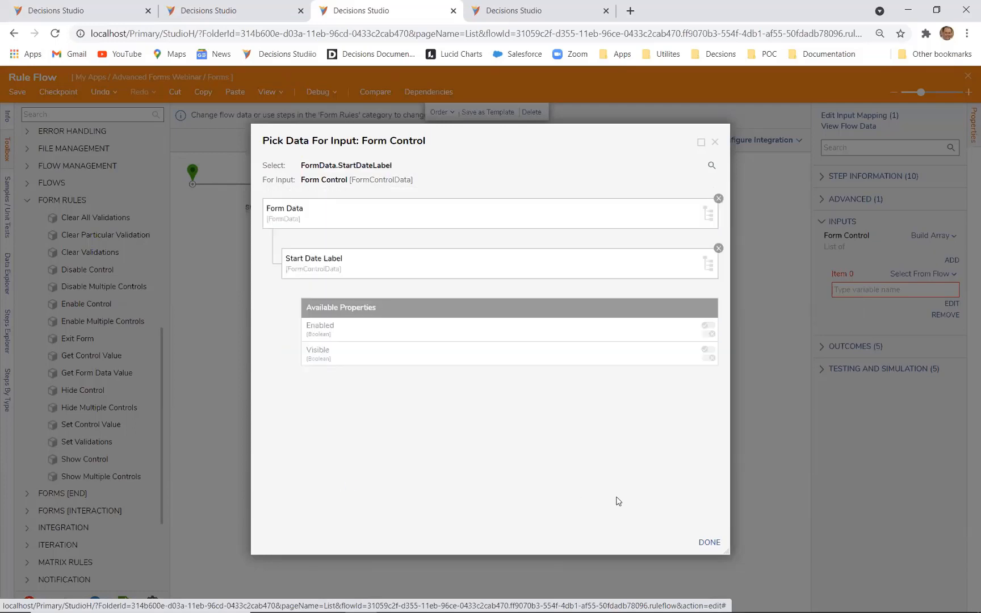
{"action": "left_click", "coordinate": [561, 355]}
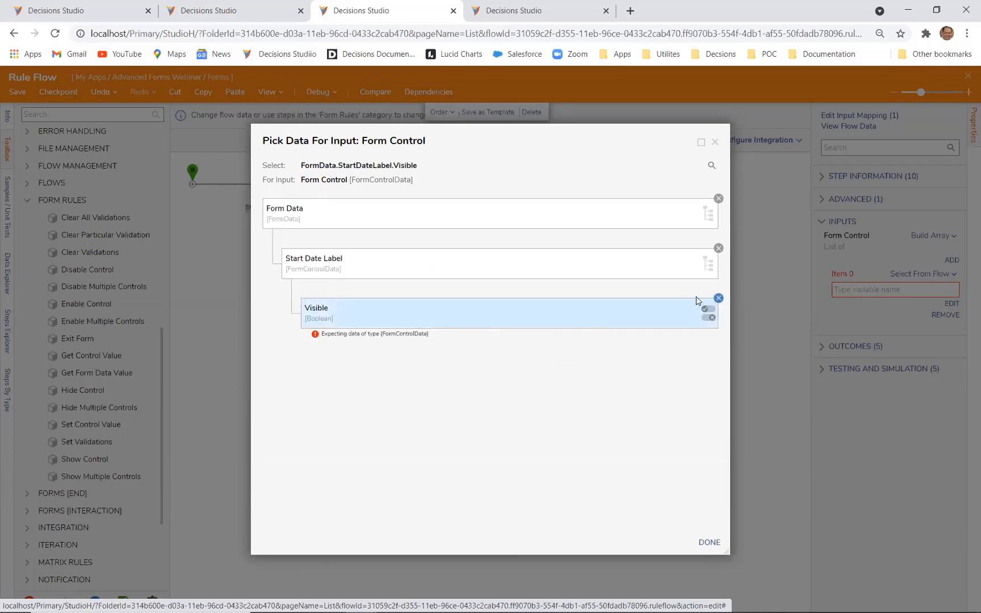
{"action": "left_click", "coordinate": [718, 298]}
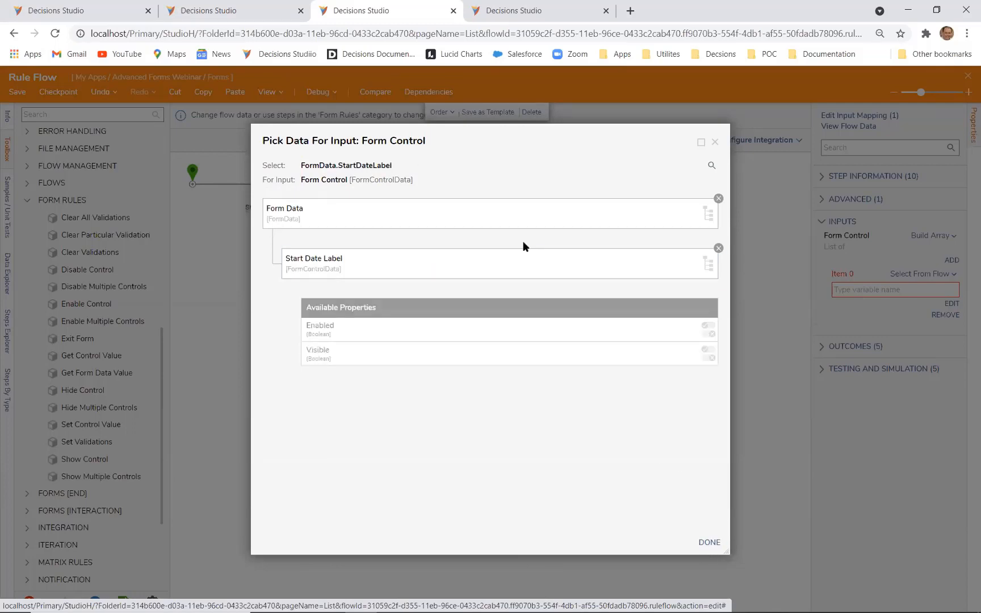
{"action": "left_click", "coordinate": [708, 541]}
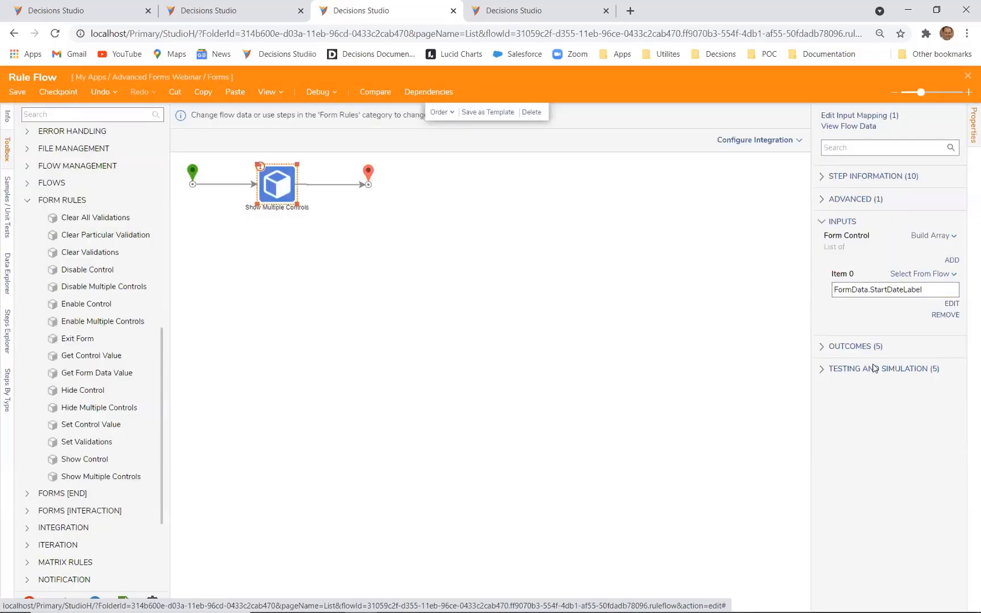
Add a second list item set to the Start Date control
{"action": "left_click", "coordinate": [952, 261]}
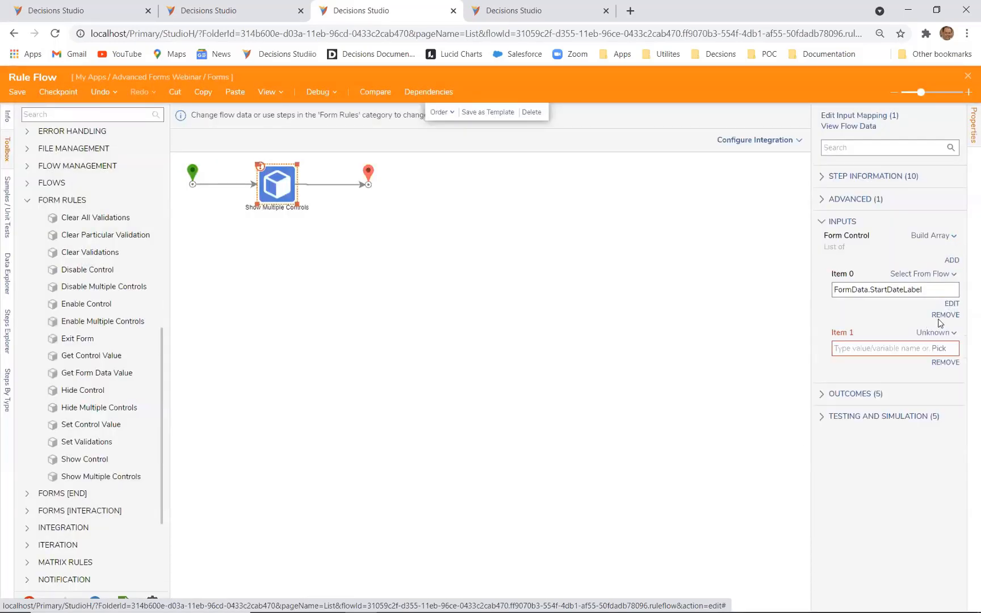
{"action": "left_click", "coordinate": [939, 348]}
{"action": "left_click", "coordinate": [364, 231]}
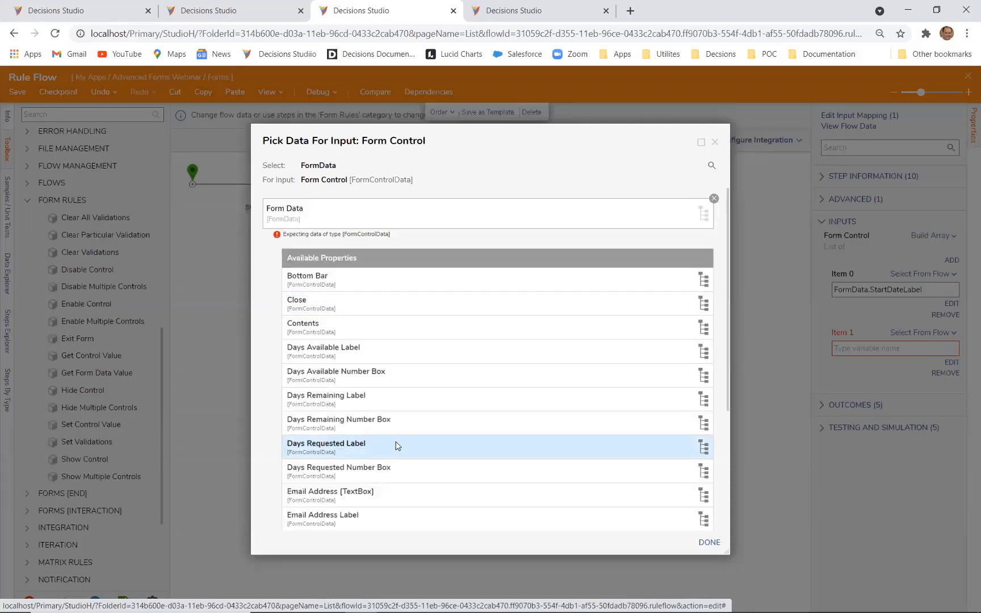
{"action": "scroll", "coordinate": [397, 446], "scroll_direction": "down", "scroll_amount": 3}
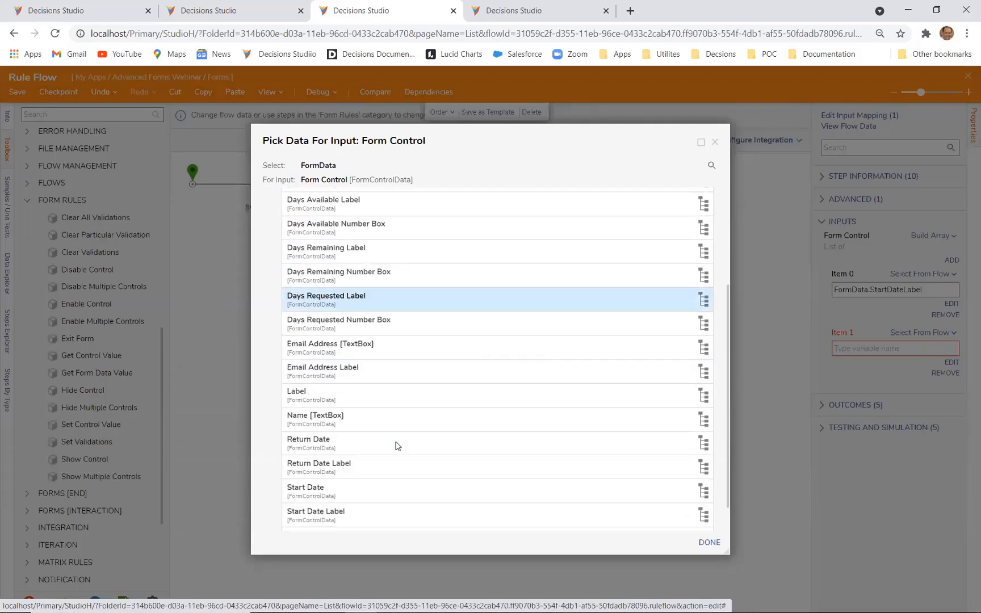
{"action": "left_click", "coordinate": [342, 498]}
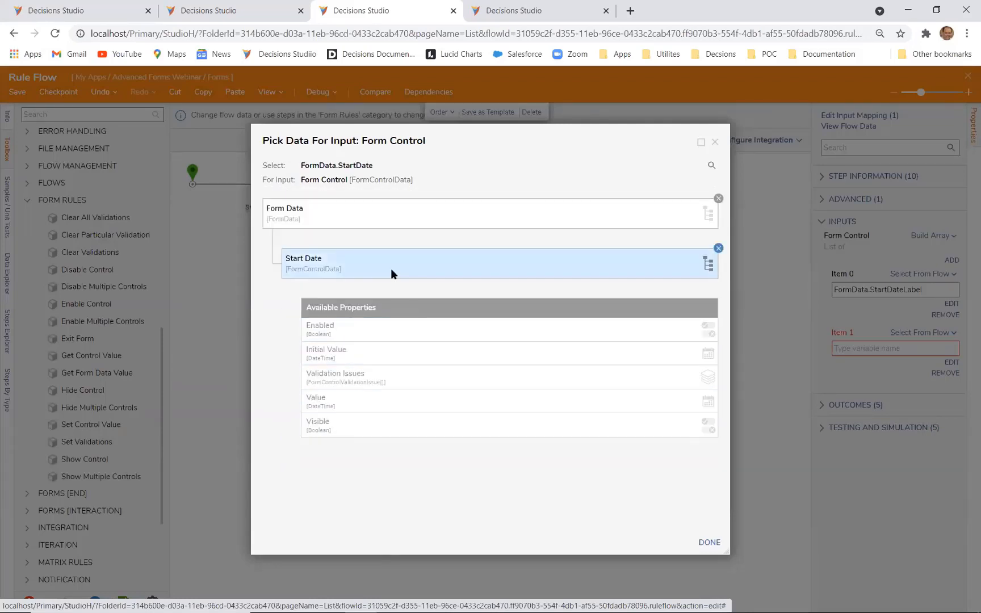
{"action": "left_click", "coordinate": [709, 542]}
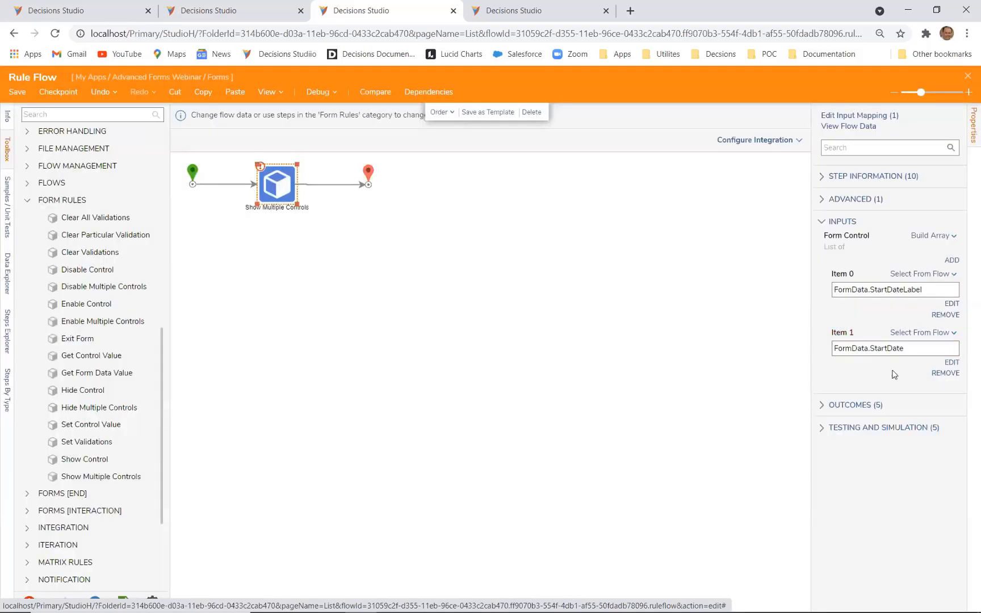
Add third and fourth items for Return Date Label and Return Date
{"action": "left_click", "coordinate": [951, 261]}
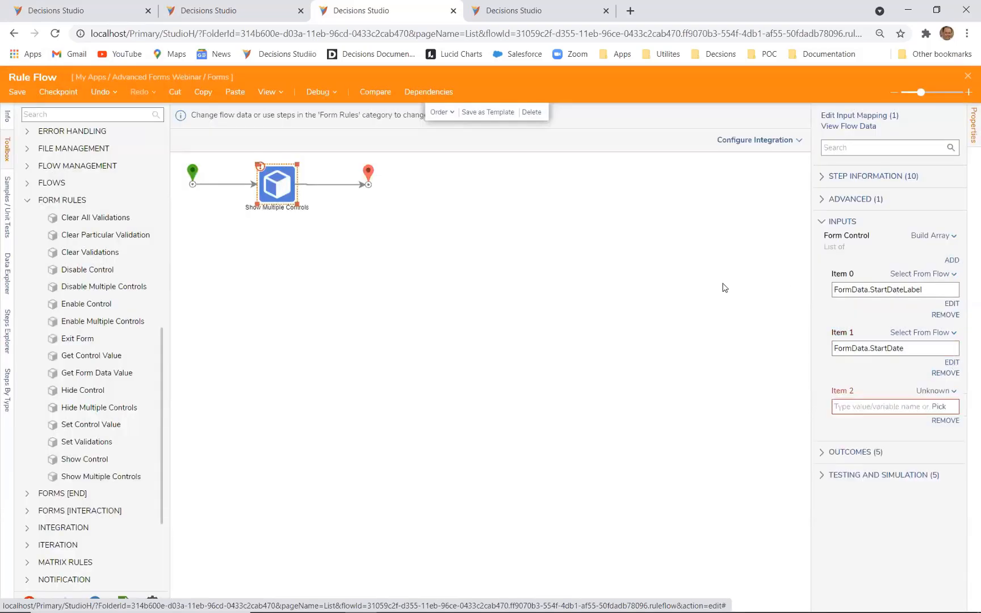
{"action": "left_click", "coordinate": [952, 261]}
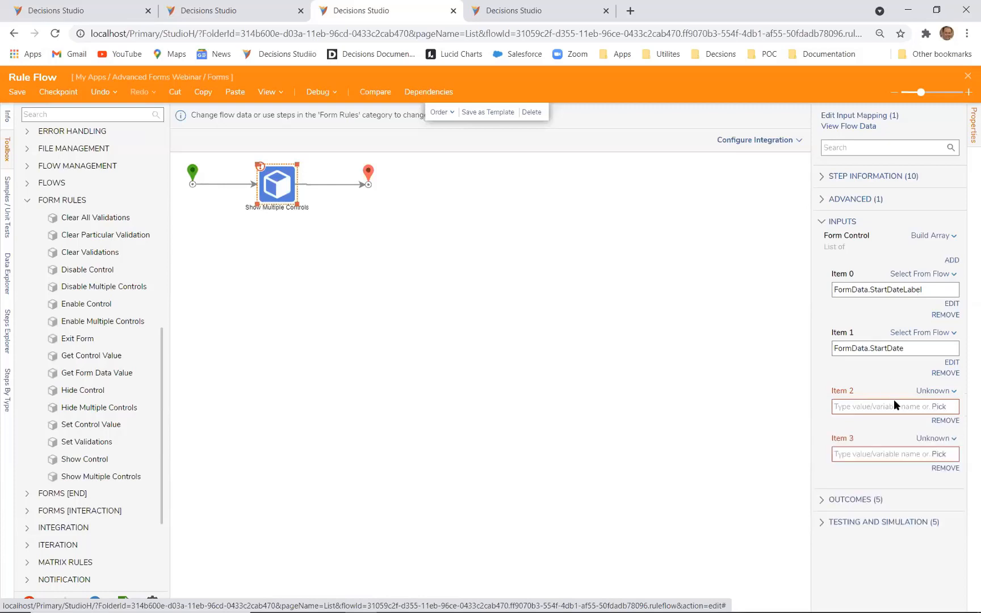
{"action": "left_click", "coordinate": [940, 406]}
{"action": "left_click", "coordinate": [353, 229]}
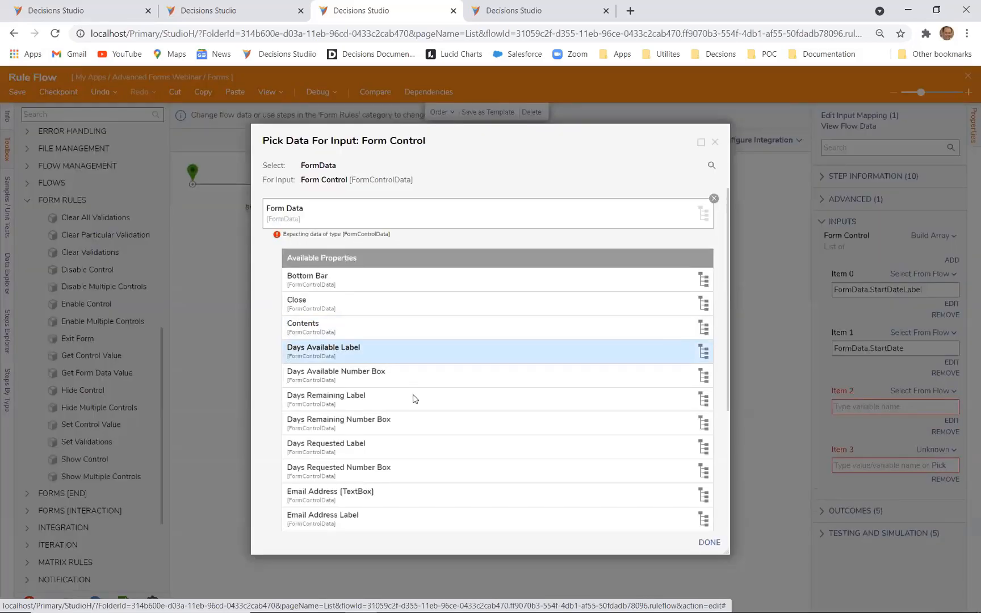
{"action": "scroll", "coordinate": [418, 401], "scroll_direction": "down", "scroll_amount": 2}
{"action": "scroll", "coordinate": [418, 402], "scroll_direction": "down", "scroll_amount": 2}
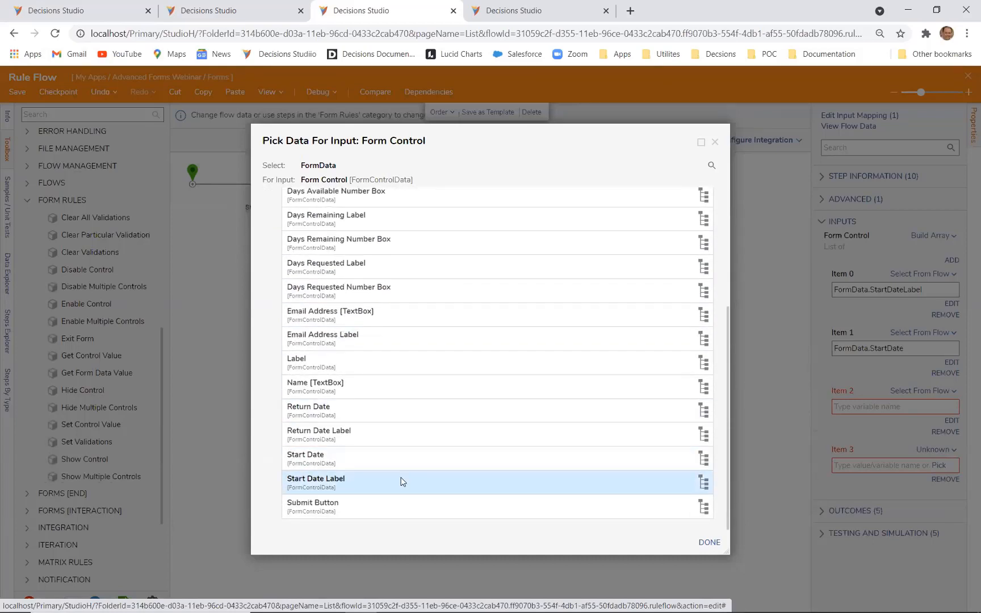
{"action": "left_click", "coordinate": [334, 431]}
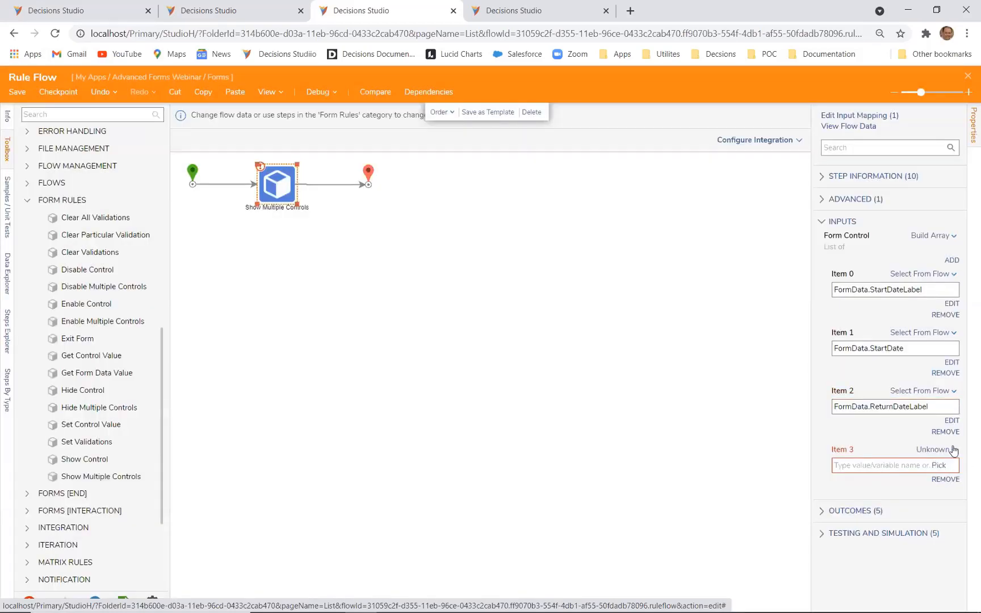
{"action": "left_click", "coordinate": [941, 467]}
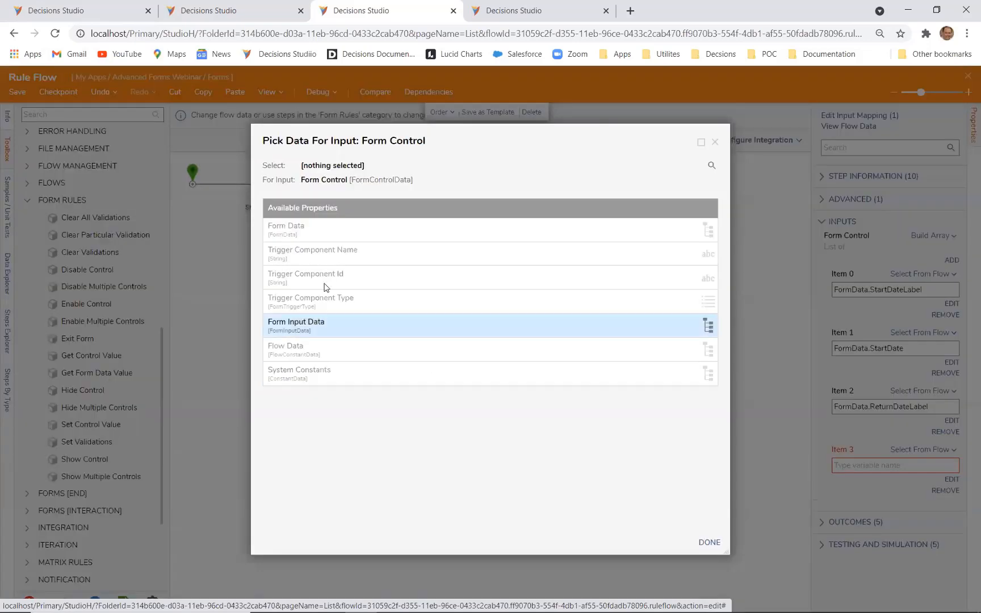
{"action": "left_click", "coordinate": [316, 232]}
{"action": "scroll", "coordinate": [430, 458], "scroll_direction": "down", "scroll_amount": 3}
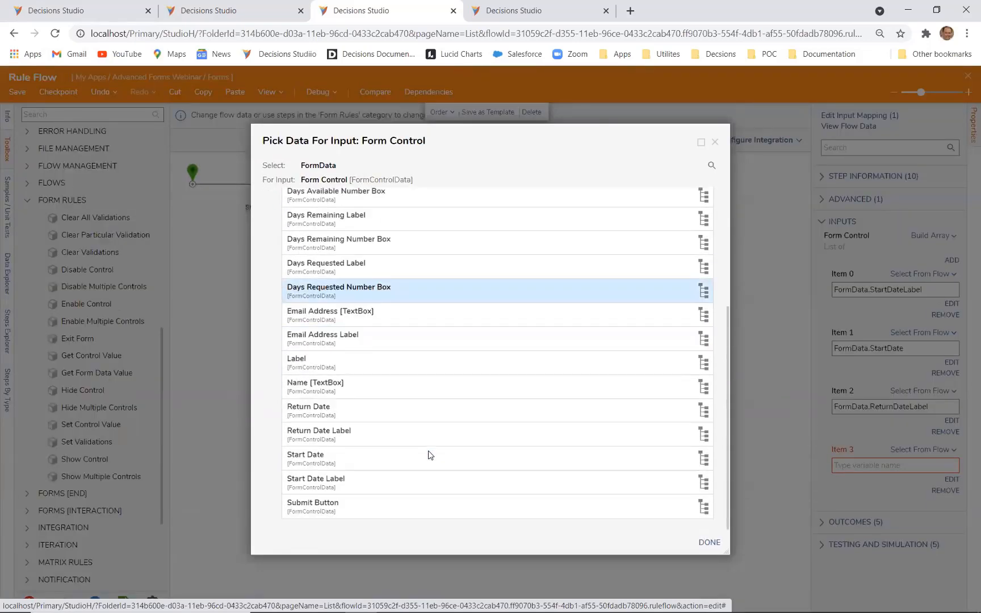
{"action": "left_click", "coordinate": [348, 414]}
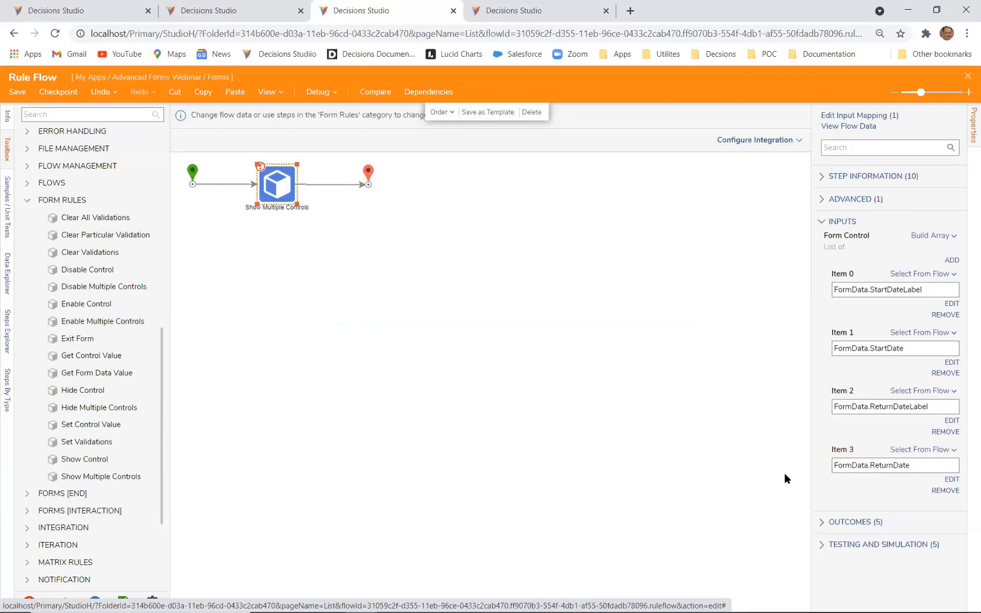
{"action": "left_click", "coordinate": [310, 266]}
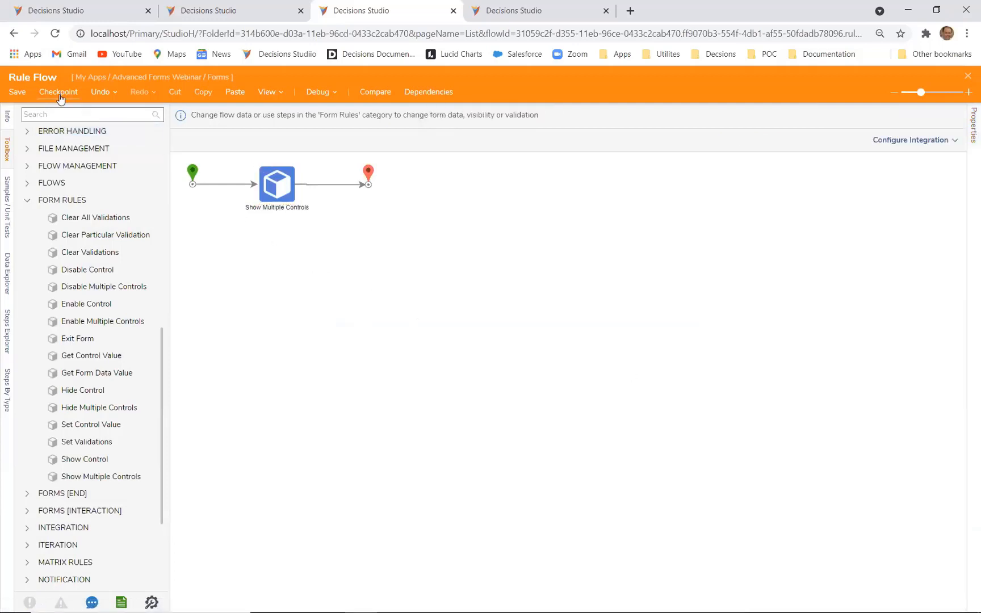
Save the Display Date Fields rule flow and close its designer
{"action": "left_click", "coordinate": [18, 94]}
{"action": "left_click", "coordinate": [573, 400]}
{"action": "left_click", "coordinate": [967, 76]}
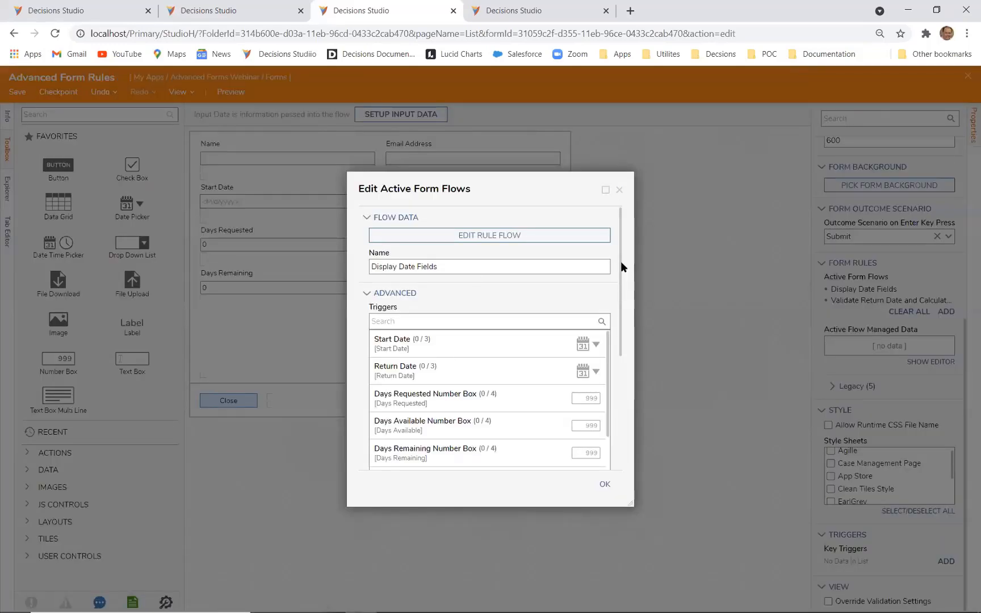
Confirm the active form flow settings with Email Address Exit and ValueChanged as triggers
{"action": "scroll", "coordinate": [622, 260], "scroll_direction": "down", "scroll_amount": 3}
{"action": "scroll", "coordinate": [625, 391], "scroll_direction": "up", "scroll_amount": 1}
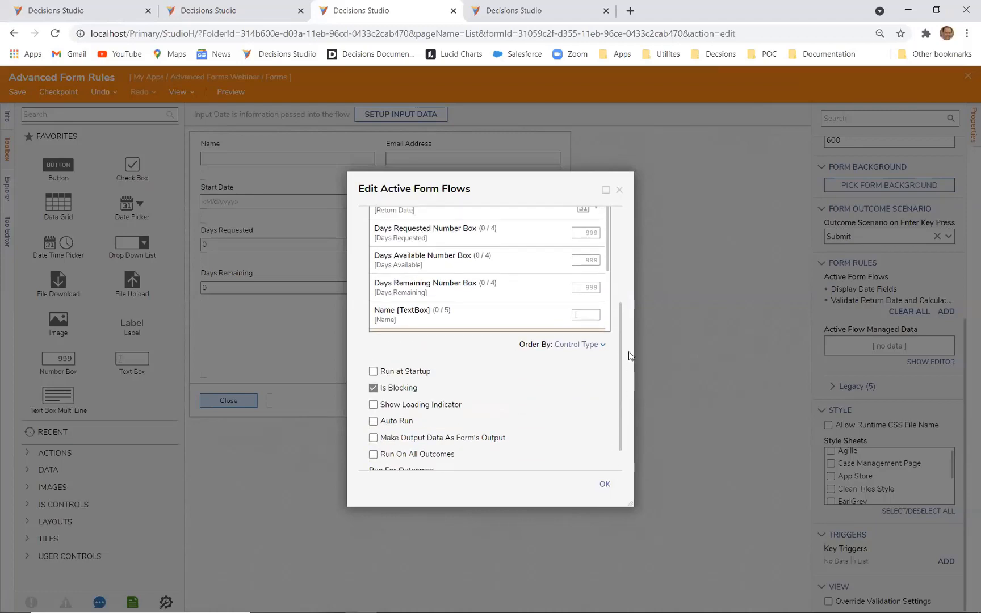
{"action": "left_click_drag", "start_coordinate": [606, 247], "coordinate": [612, 301]}
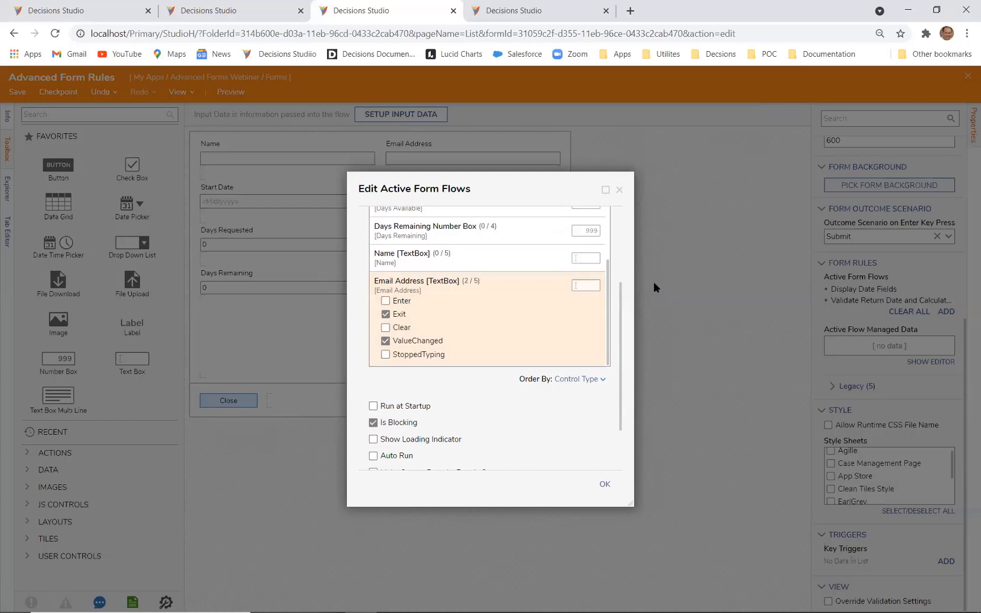
{"action": "scroll", "coordinate": [624, 344], "scroll_direction": "up", "scroll_amount": 3}
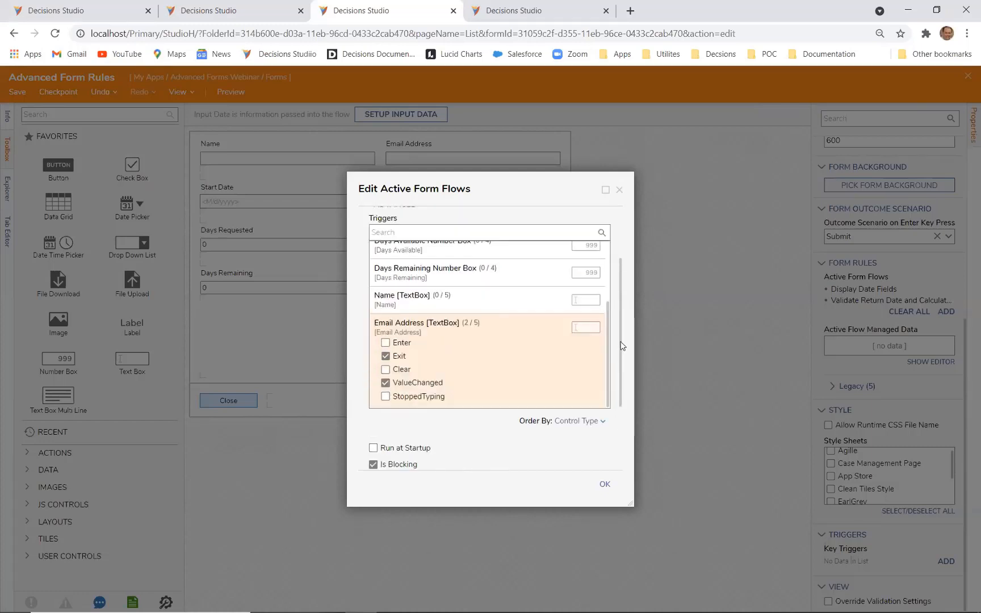
{"action": "scroll", "coordinate": [630, 337], "scroll_direction": "down", "scroll_amount": 1}
{"action": "scroll", "coordinate": [630, 340], "scroll_direction": "down", "scroll_amount": 1}
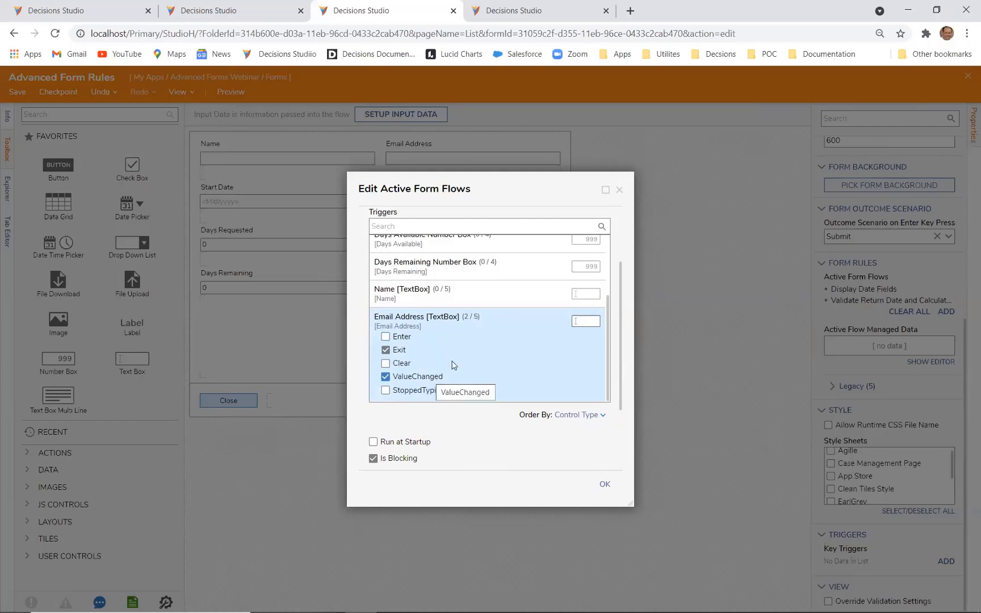
{"action": "left_click", "coordinate": [605, 485]}
Debug the Advanced Form Flow with 8 days available, then close the test form
{"action": "left_click", "coordinate": [521, 12]}
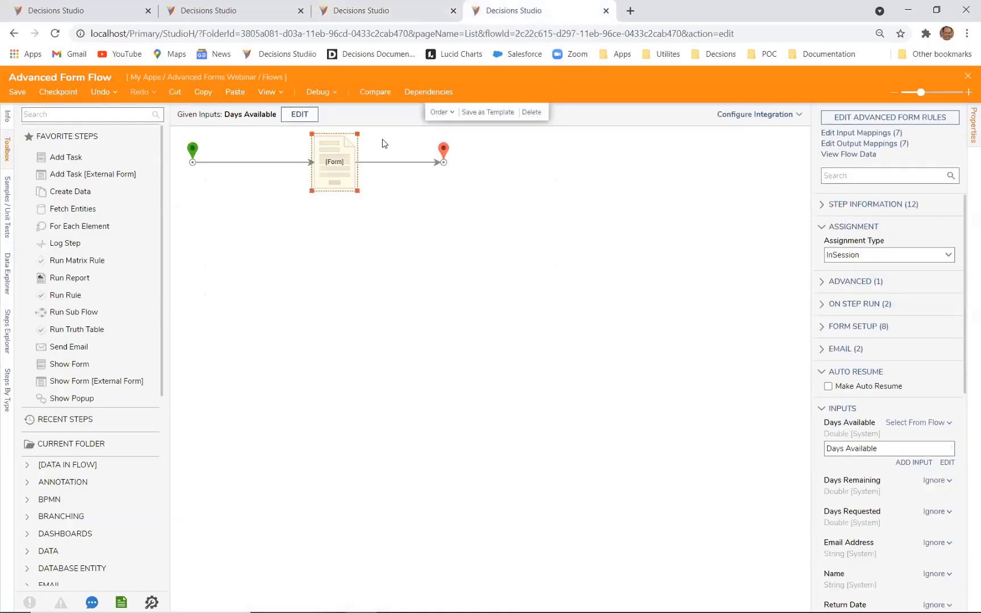
{"action": "left_click", "coordinate": [318, 93]}
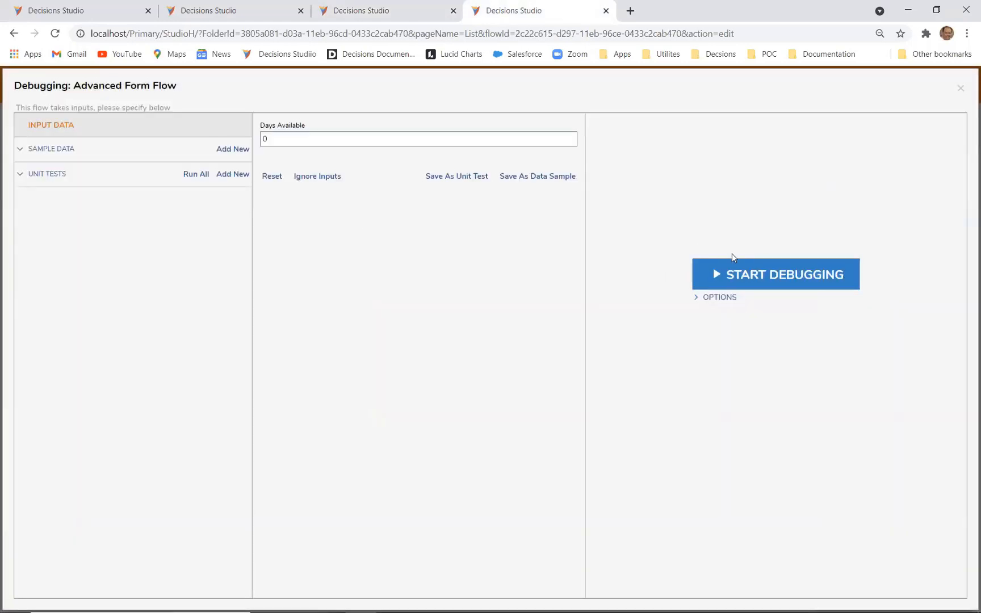
{"action": "left_click", "coordinate": [408, 136]}
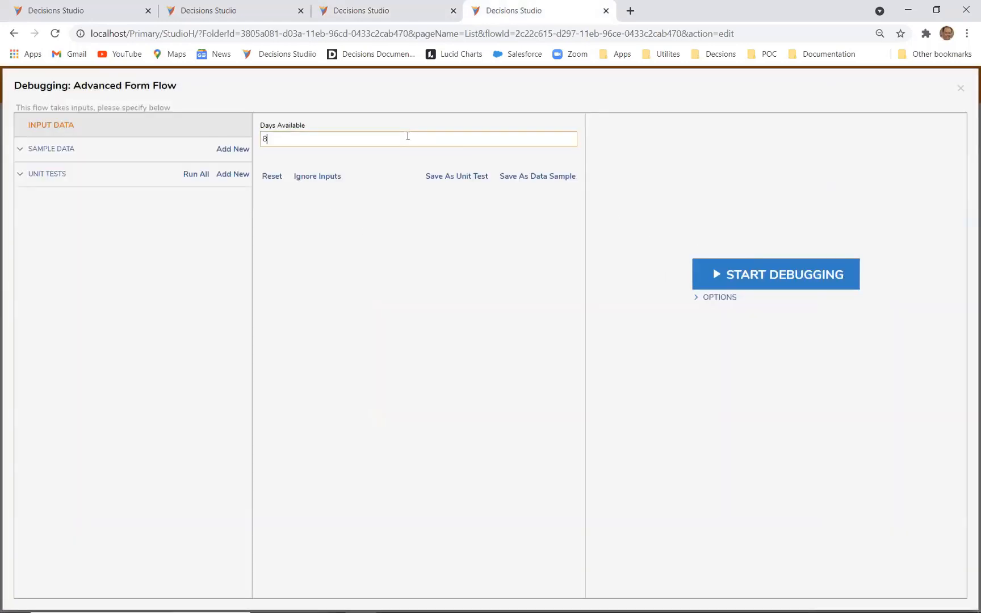
{"action": "left_click", "coordinate": [754, 275]}
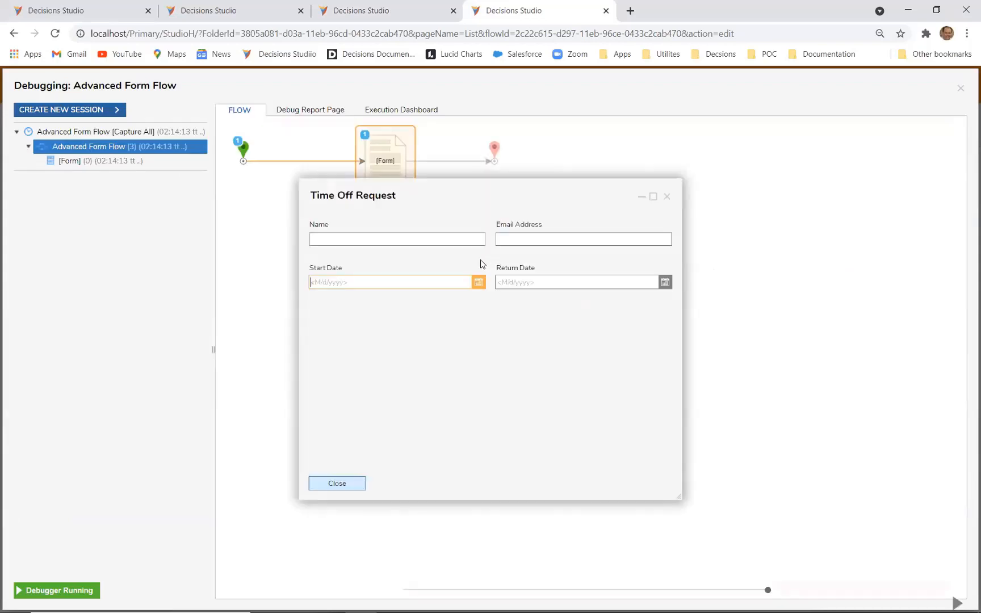
{"action": "left_click", "coordinate": [667, 197]}
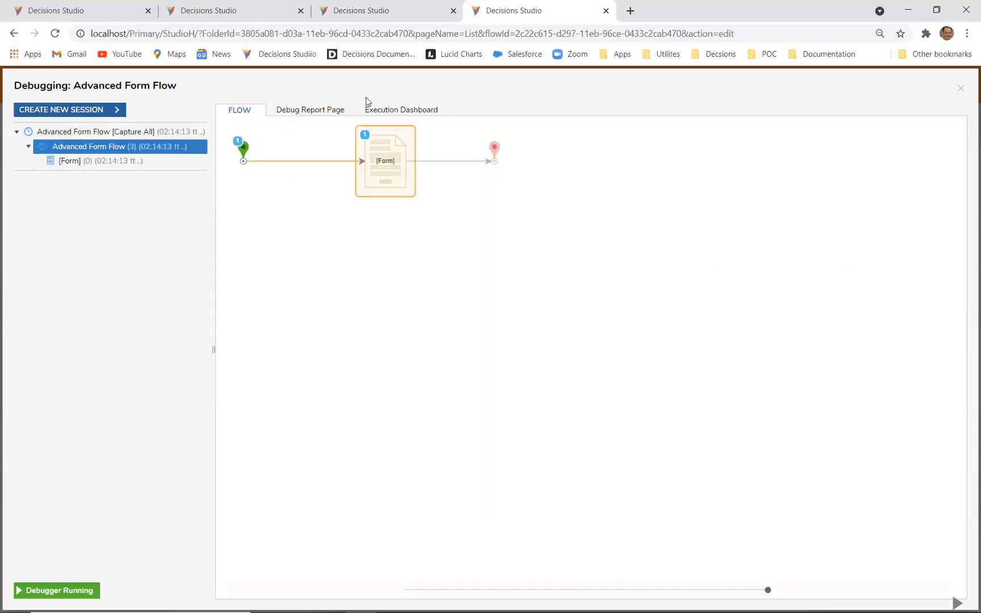
Save the Advanced Form Rules form, recheck the Display Date Fields rule flow, and close the designer
{"action": "left_click", "coordinate": [346, 17]}
{"action": "left_click", "coordinate": [17, 92]}
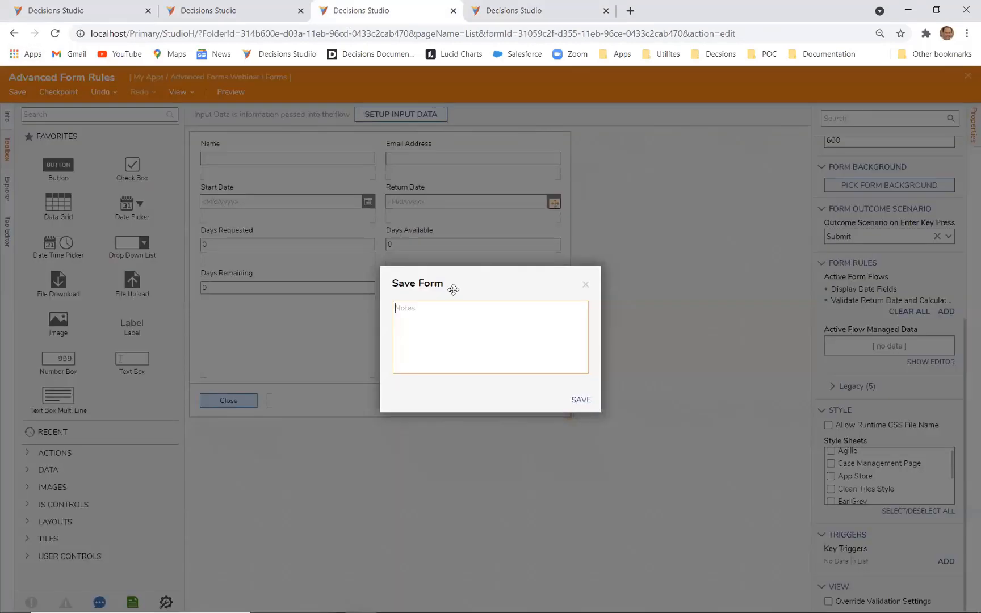
{"action": "left_click", "coordinate": [581, 400]}
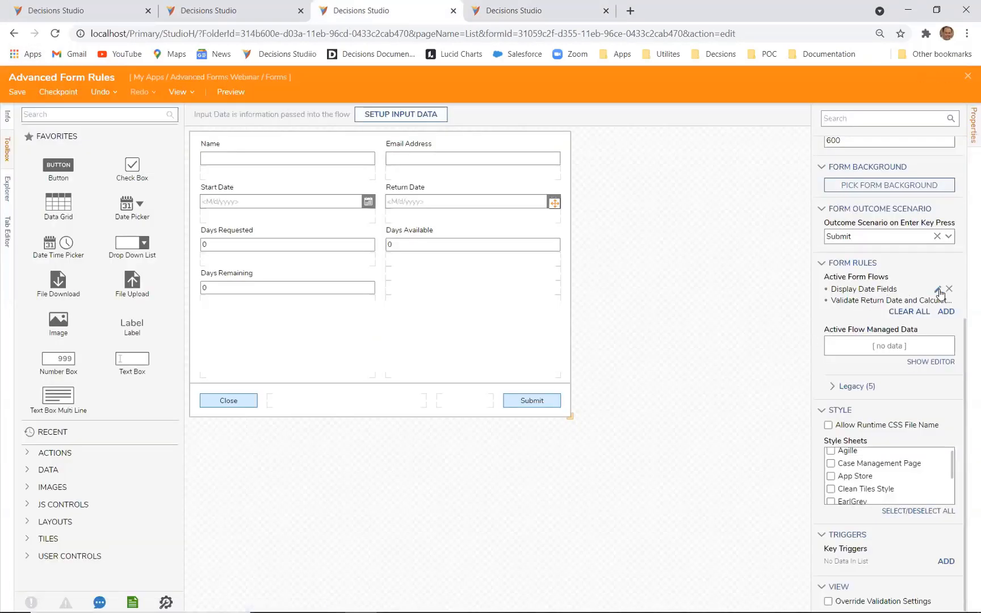
{"action": "left_click", "coordinate": [935, 289]}
{"action": "left_click", "coordinate": [520, 239]}
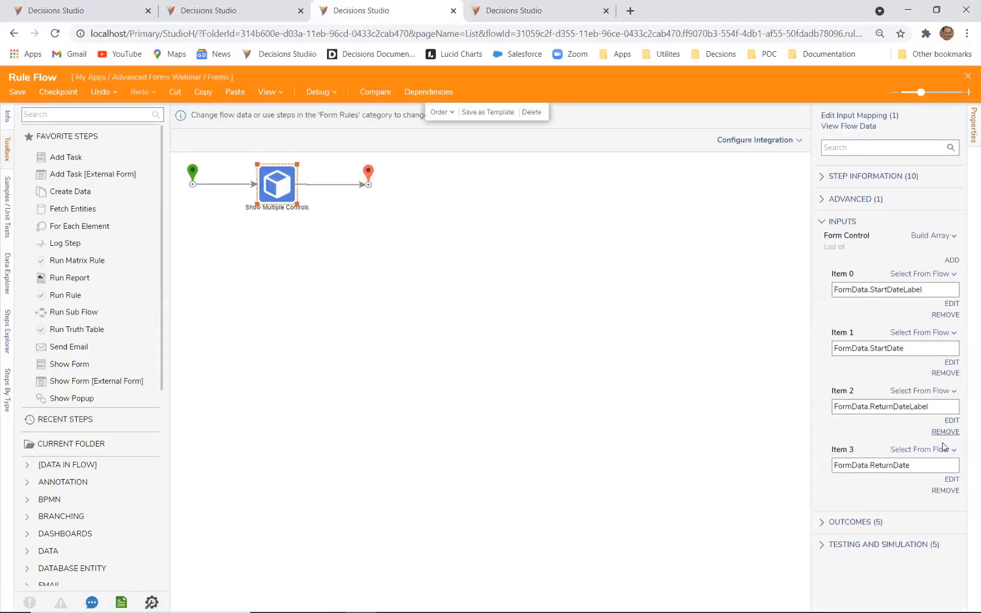
{"action": "left_click", "coordinate": [967, 76]}
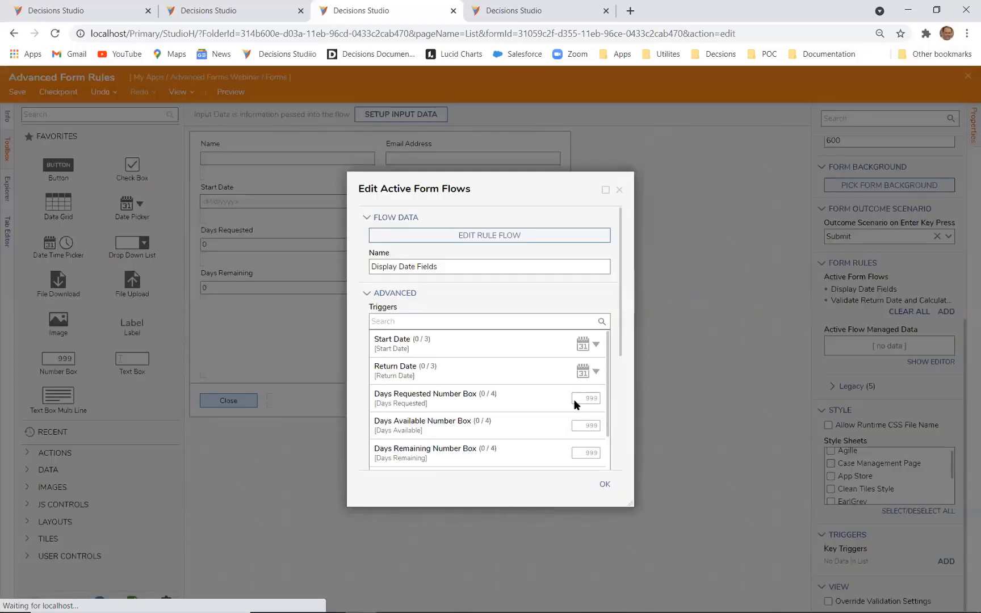
{"action": "left_click", "coordinate": [605, 483]}
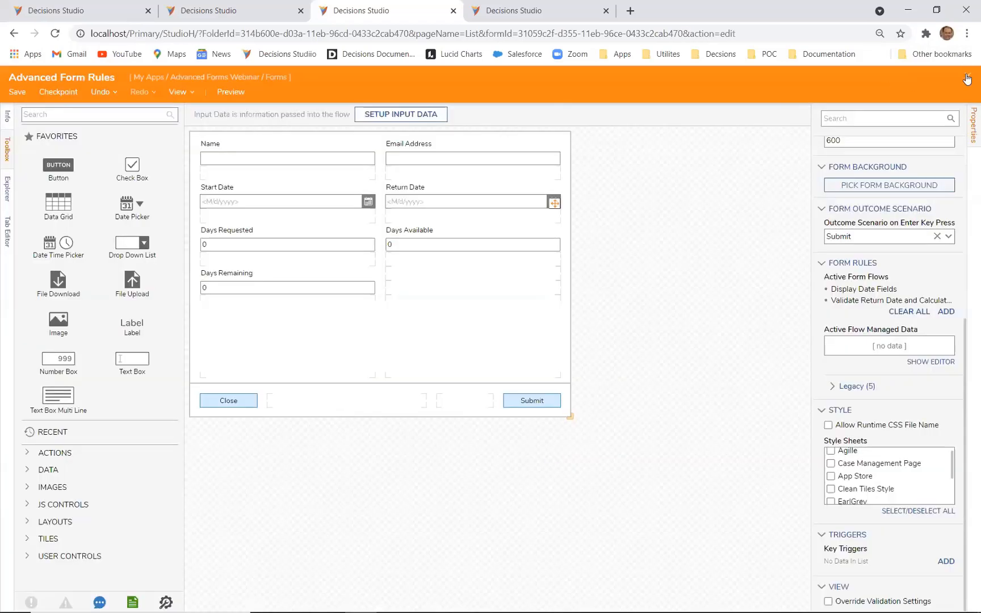
{"action": "left_click", "coordinate": [968, 76]}
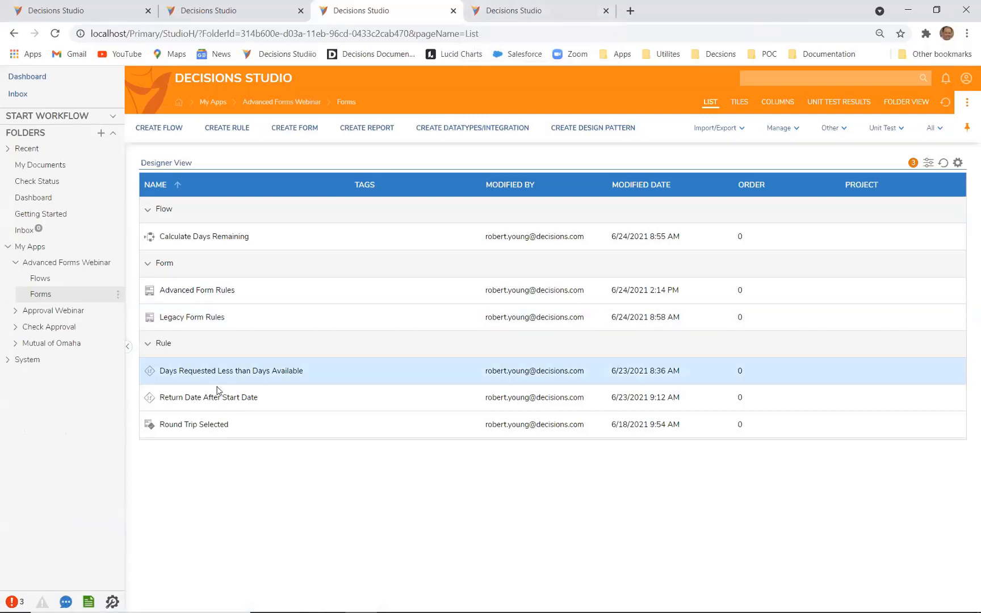
Close the finished debug session and start a new run with 8 days available
{"action": "left_click", "coordinate": [511, 11]}
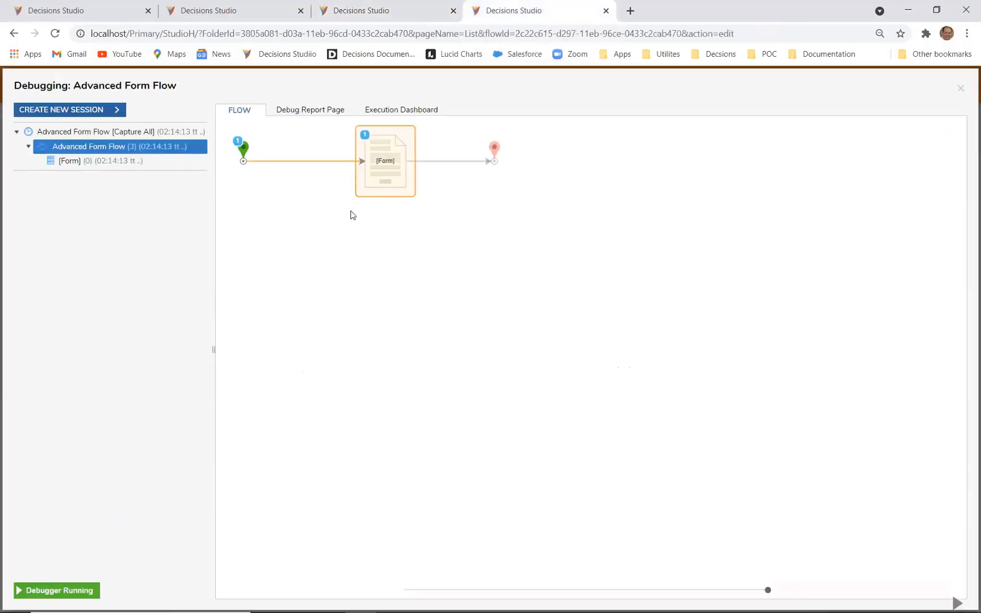
{"action": "left_click", "coordinate": [960, 88]}
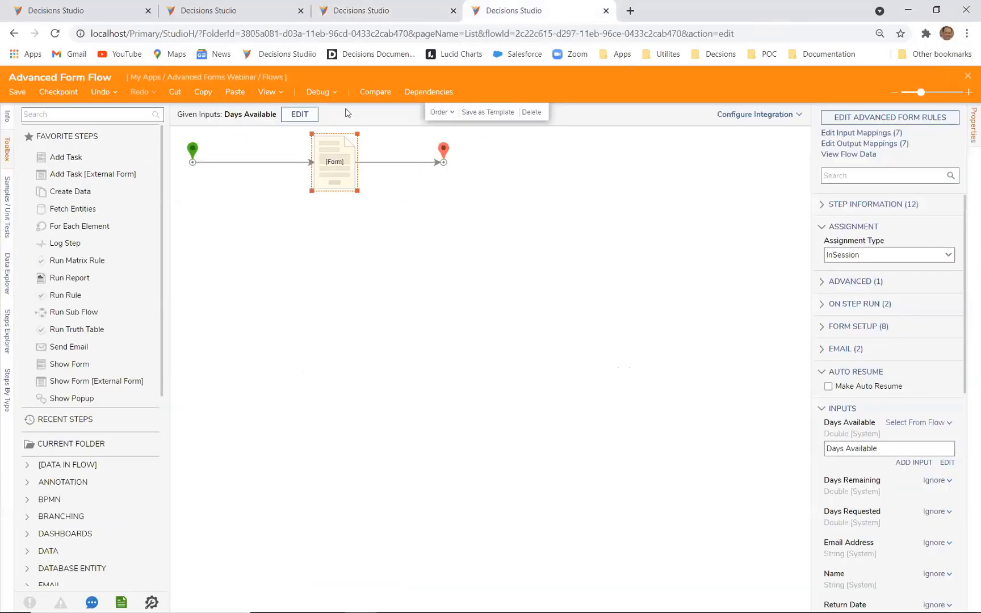
{"action": "left_click", "coordinate": [318, 96]}
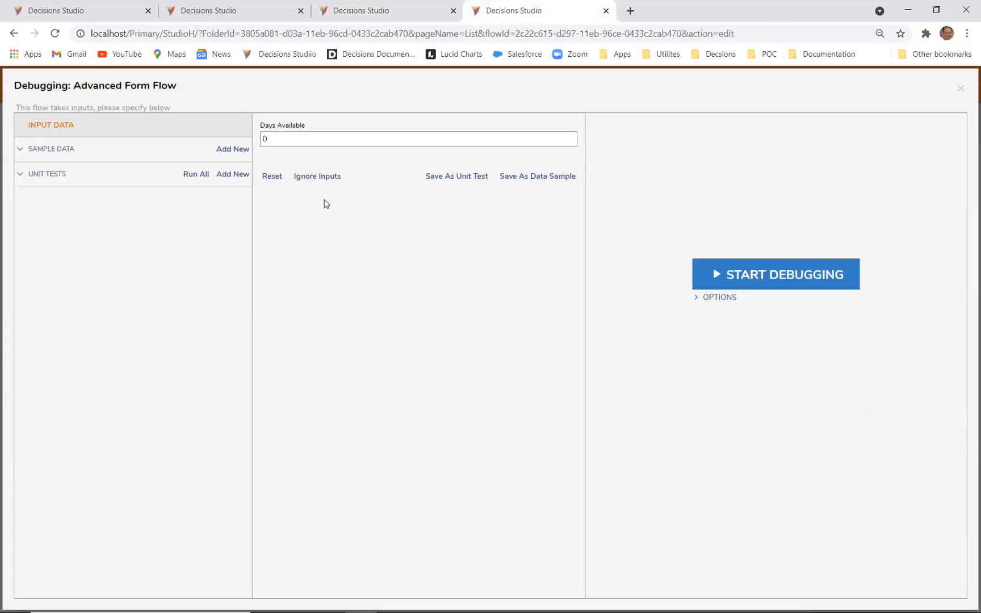
{"action": "left_click", "coordinate": [409, 136]}
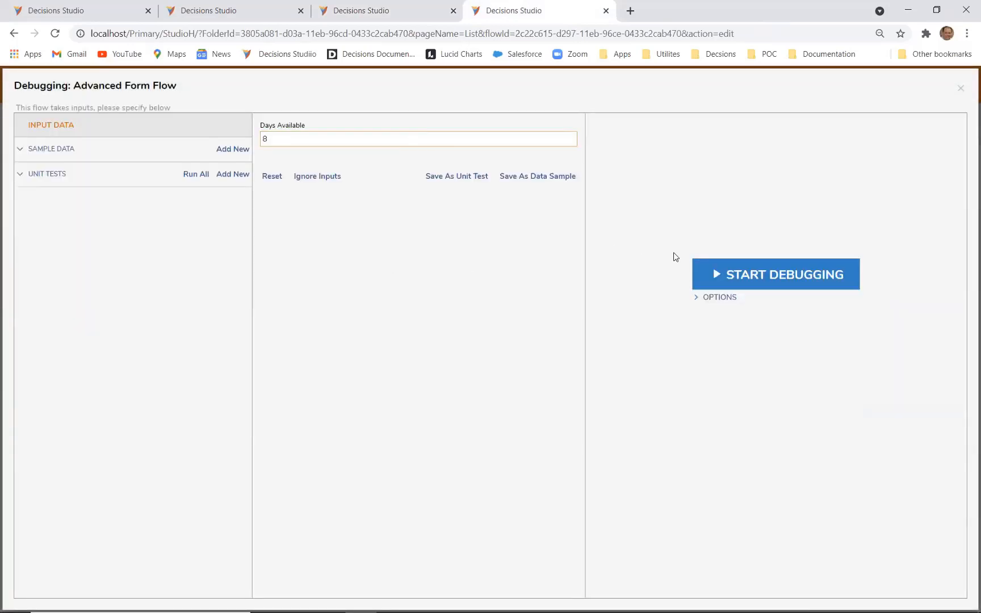
{"action": "left_click", "coordinate": [743, 281]}
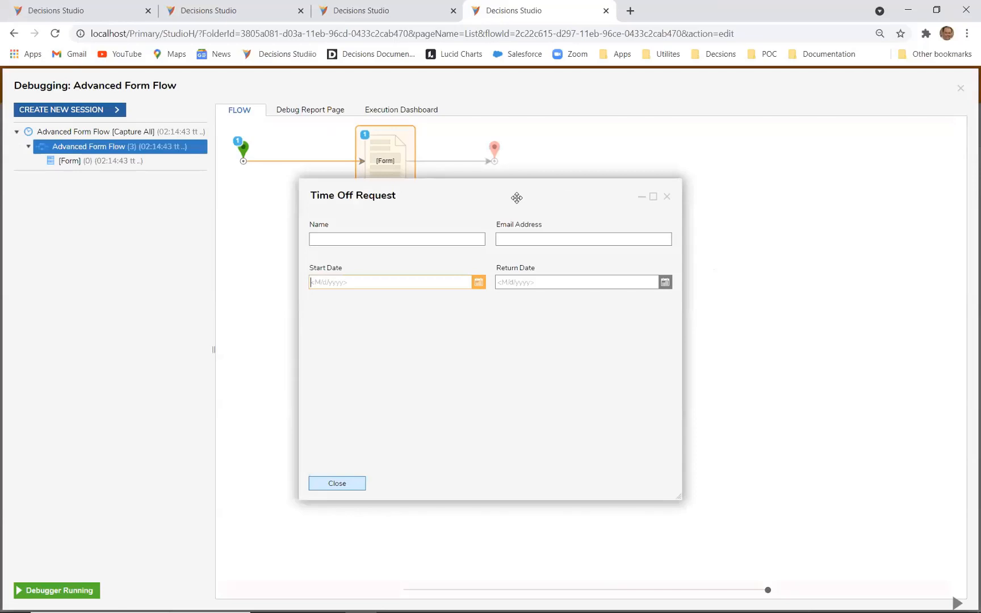
Enter a name and a partial e-mail address in the test form
{"action": "left_click", "coordinate": [430, 243]}
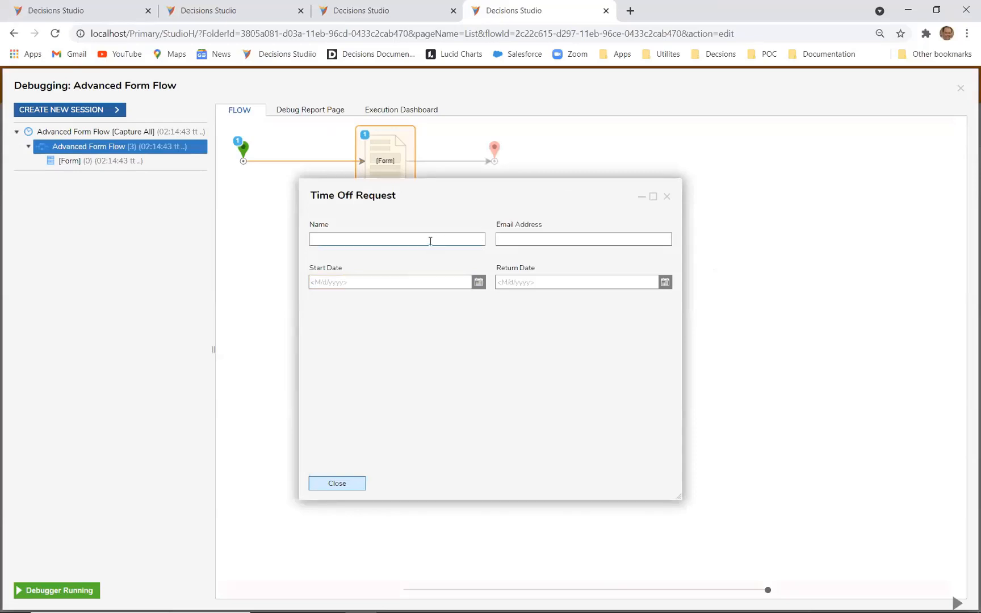
{"action": "left_click", "coordinate": [430, 241]}
{"action": "type", "text": "Name"}
{"action": "key", "text": "Tab"}
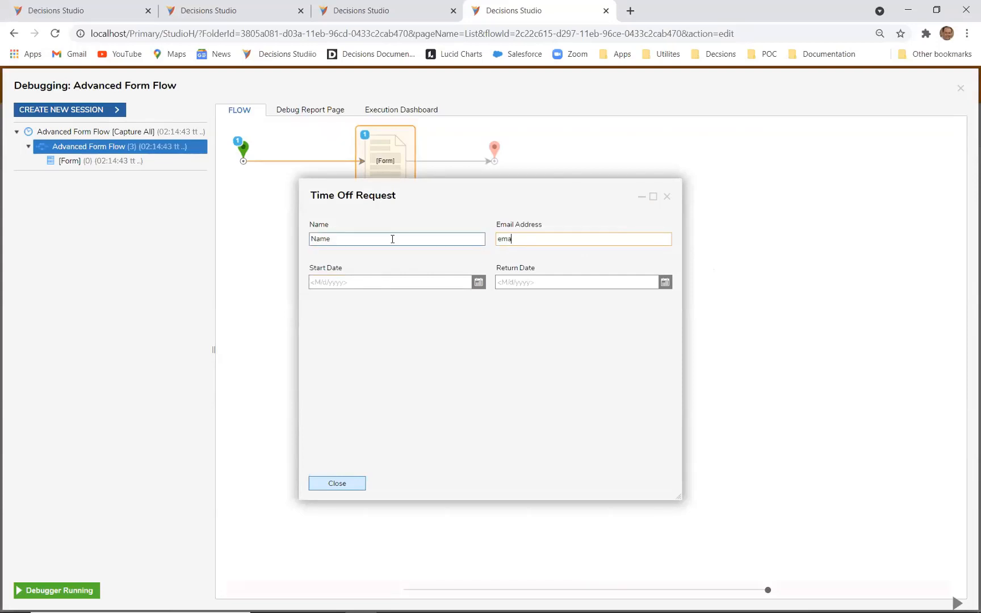
{"action": "type", "text": "email@mail.com"}
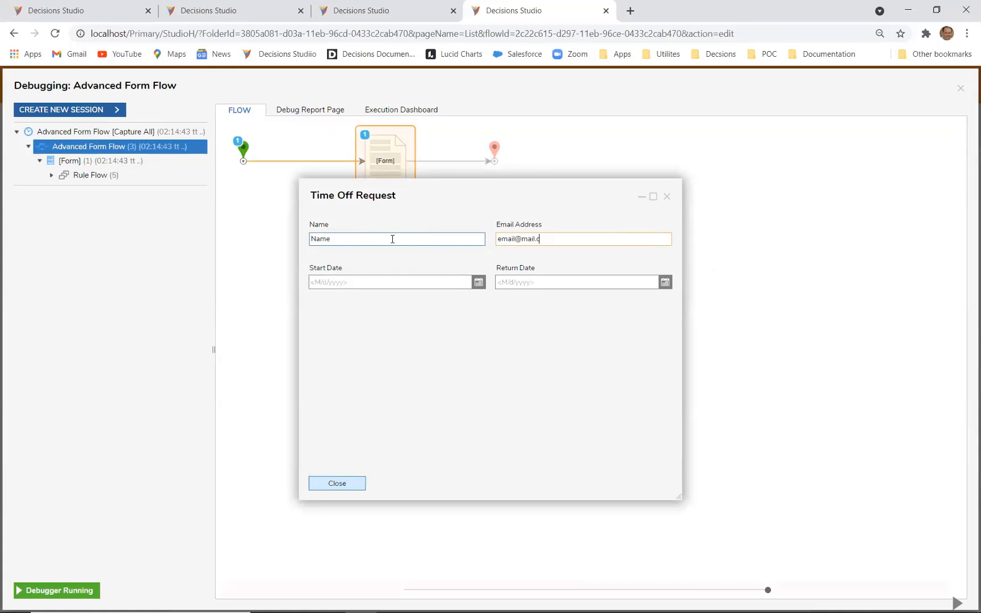
Set start date 6/28/2021 and return date 6/30/2021
{"action": "left_click", "coordinate": [479, 282]}
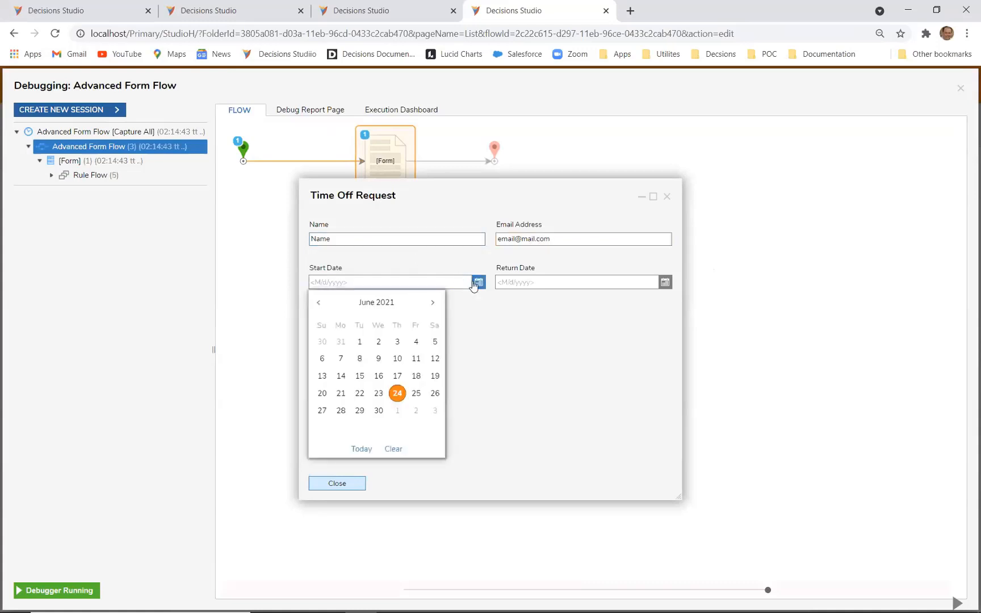
{"action": "left_click", "coordinate": [340, 410]}
{"action": "left_click", "coordinate": [665, 282]}
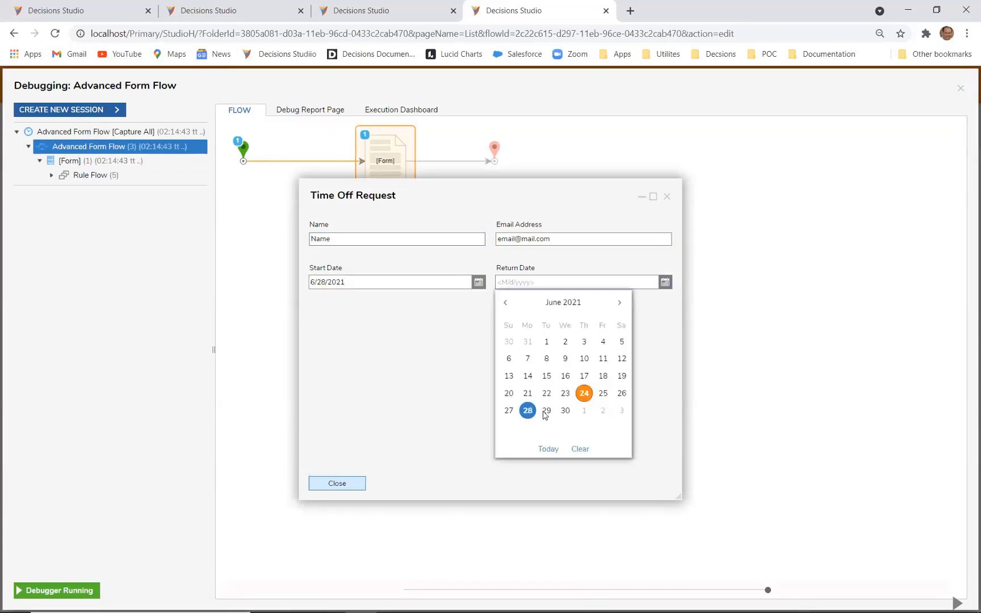
{"action": "left_click", "coordinate": [565, 410]}
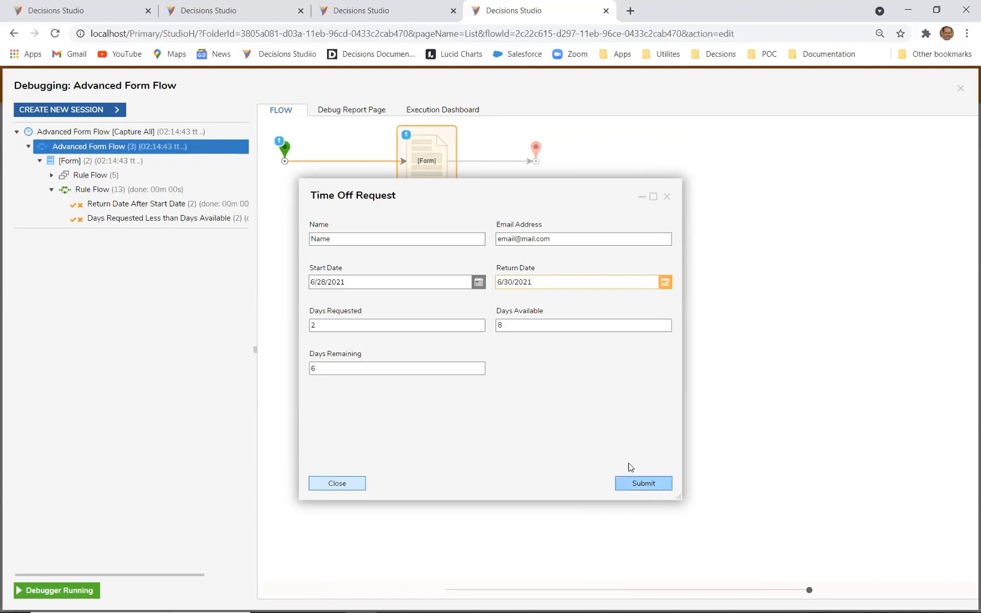
{"action": "left_click", "coordinate": [479, 282]}
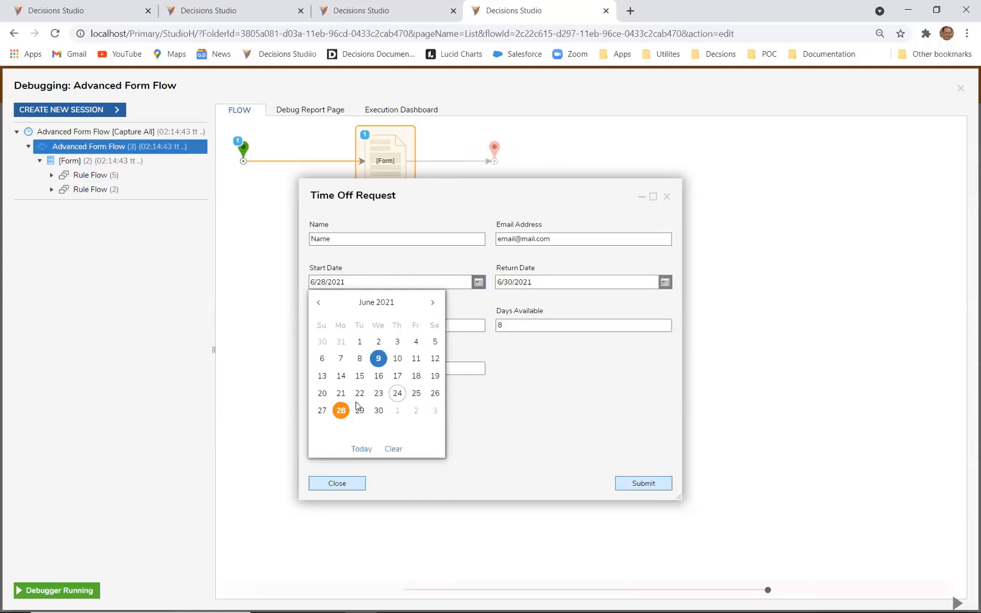
{"action": "left_click", "coordinate": [341, 413]}
Change the return date to 7/30/2021, check 32 requested against 8 available, and close
{"action": "left_click", "coordinate": [665, 282]}
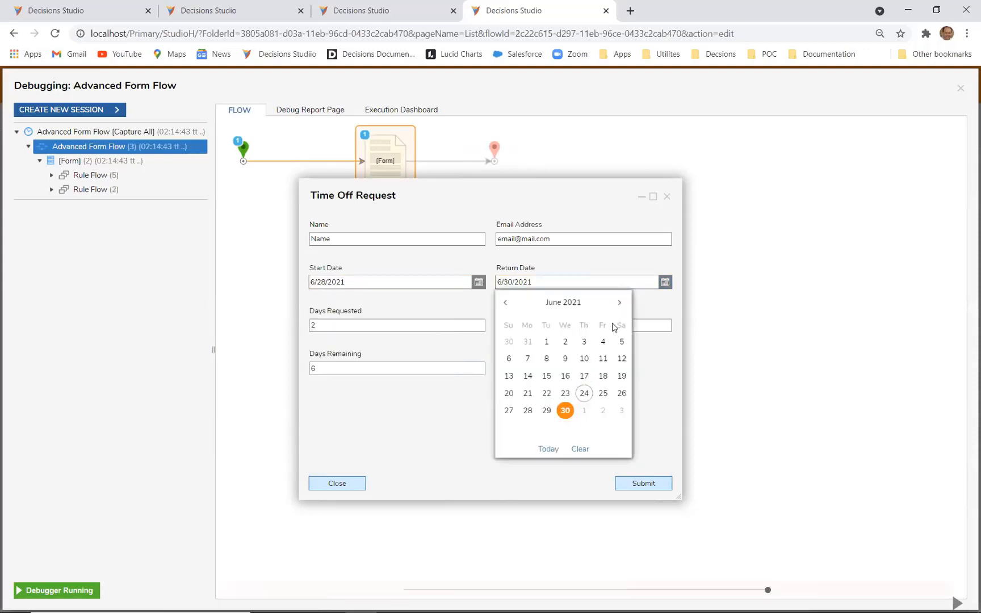
{"action": "left_click", "coordinate": [619, 302]}
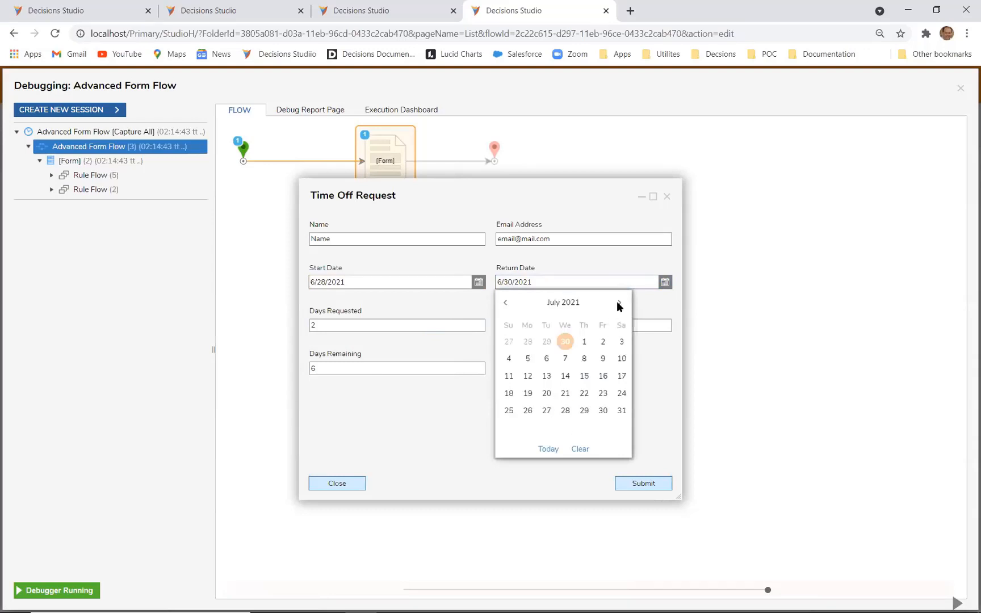
{"action": "left_click", "coordinate": [604, 411]}
{"action": "left_click", "coordinate": [382, 328]}
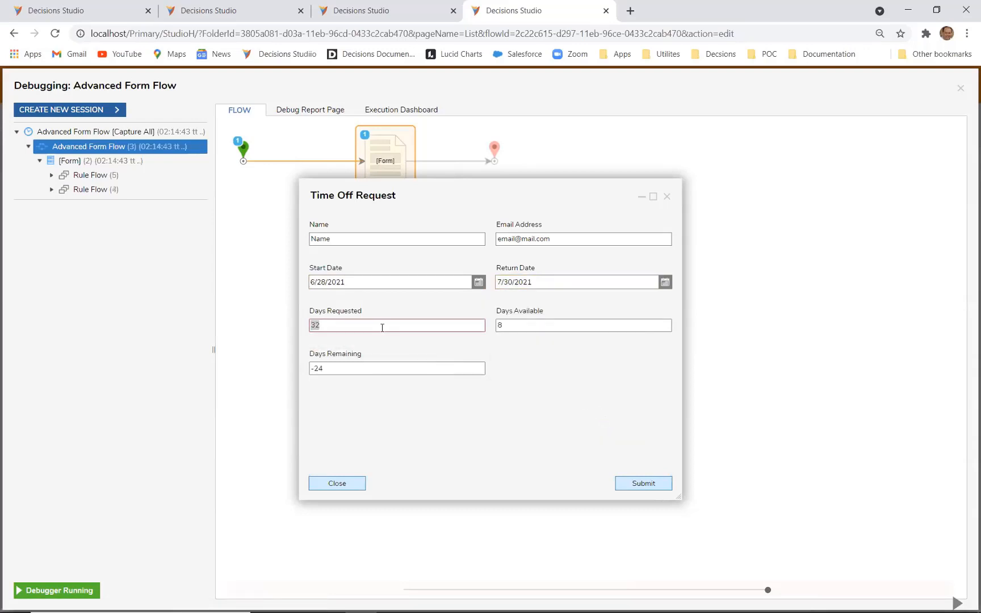
{"action": "left_click", "coordinate": [526, 326]}
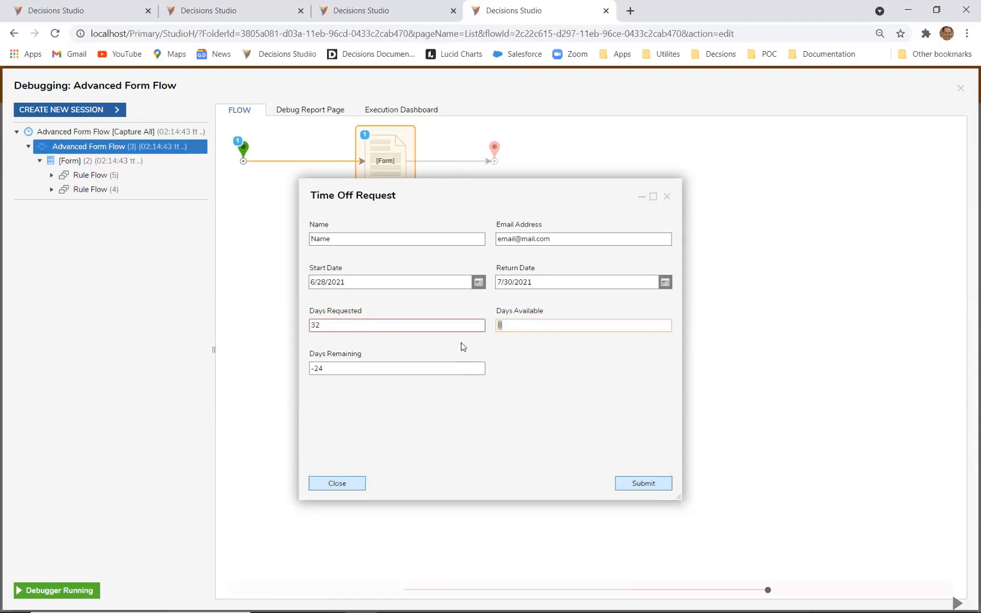
{"action": "mouse_move", "coordinate": [412, 327]}
{"action": "left_click", "coordinate": [668, 198]}
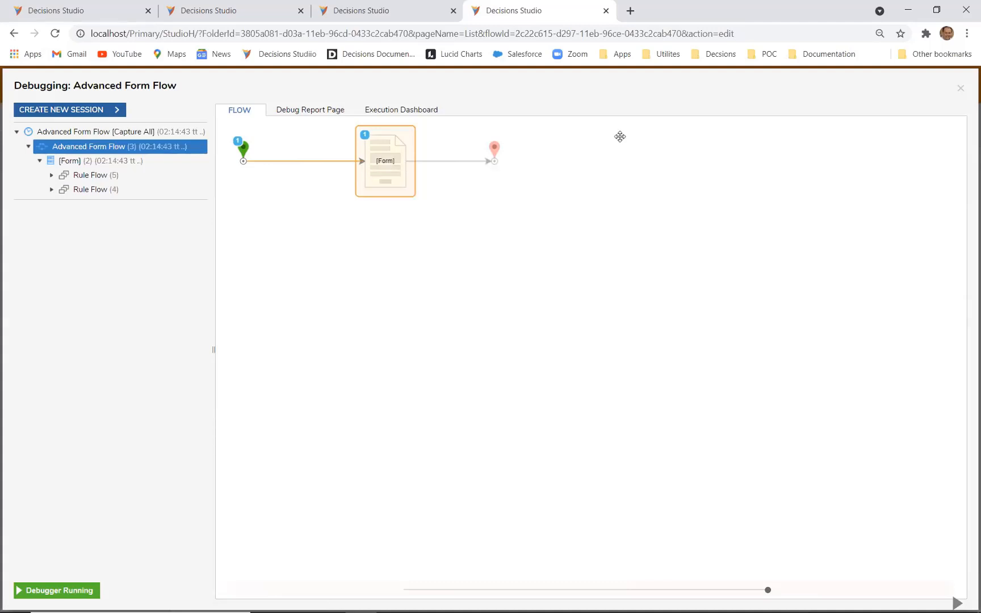
Close the debugger and the extra tab, and open the Advanced Form Rules designer
{"action": "left_click", "coordinate": [961, 88]}
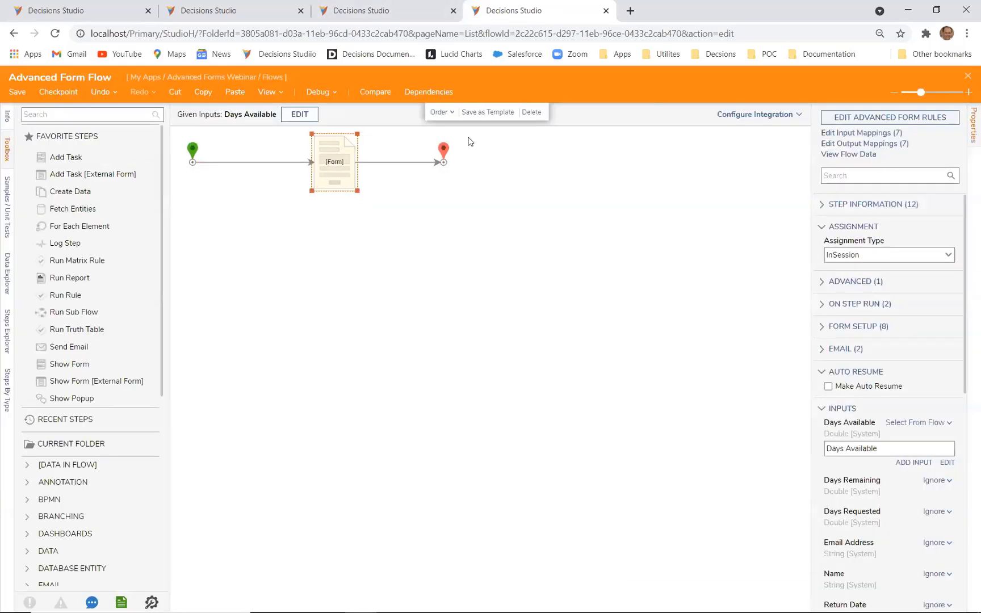
{"action": "left_click", "coordinate": [453, 10]}
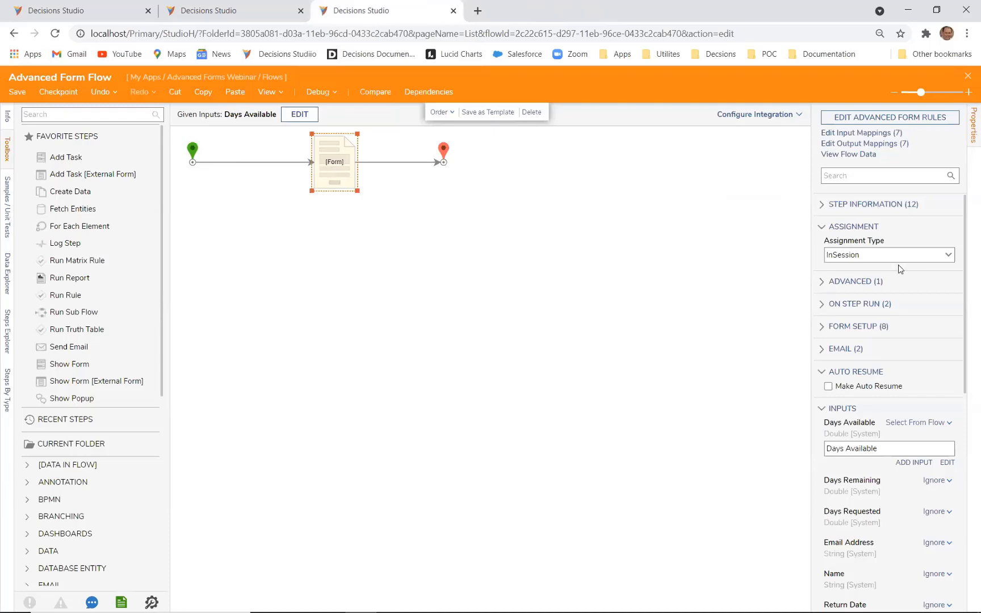
{"action": "left_click", "coordinate": [901, 118]}
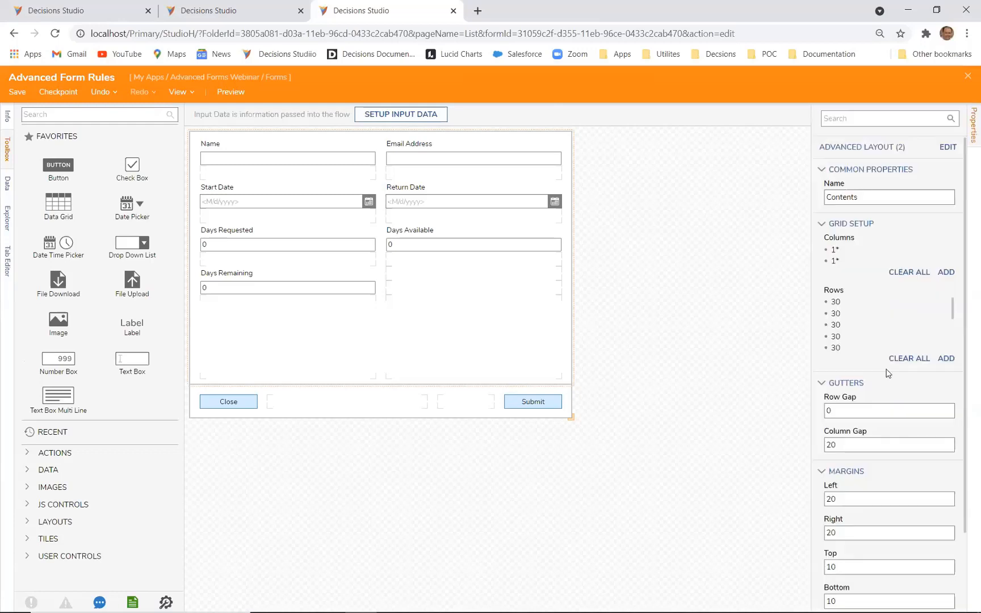
Open the Validate Return Date and Calculate Days Remaining rule's flow for editing
{"action": "scroll", "coordinate": [889, 373], "scroll_direction": "down", "scroll_amount": 2}
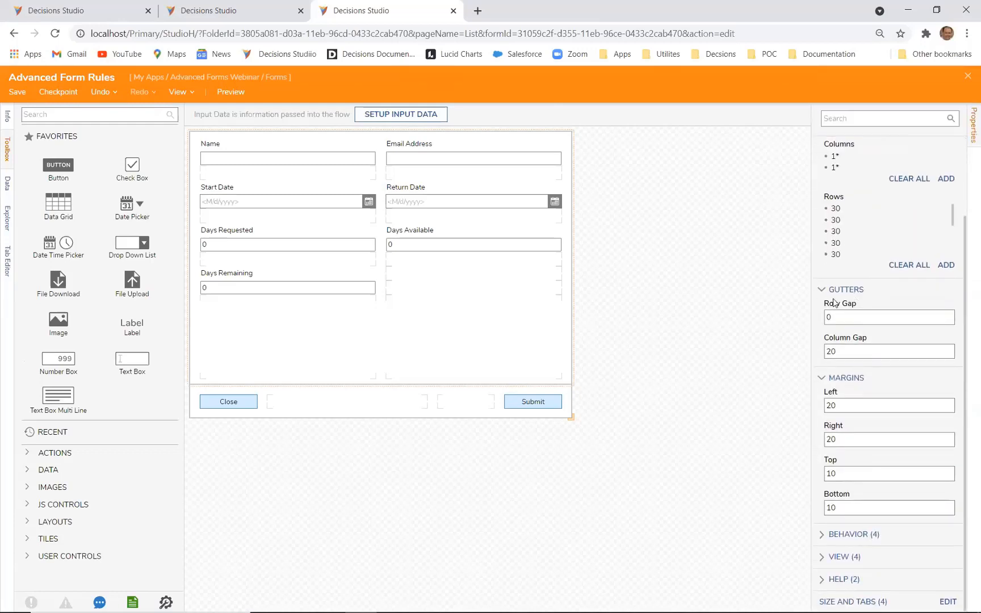
{"action": "scroll", "coordinate": [834, 303], "scroll_direction": "up", "scroll_amount": 2}
{"action": "left_click", "coordinate": [804, 304]}
{"action": "scroll", "coordinate": [900, 314], "scroll_direction": "down", "scroll_amount": 3}
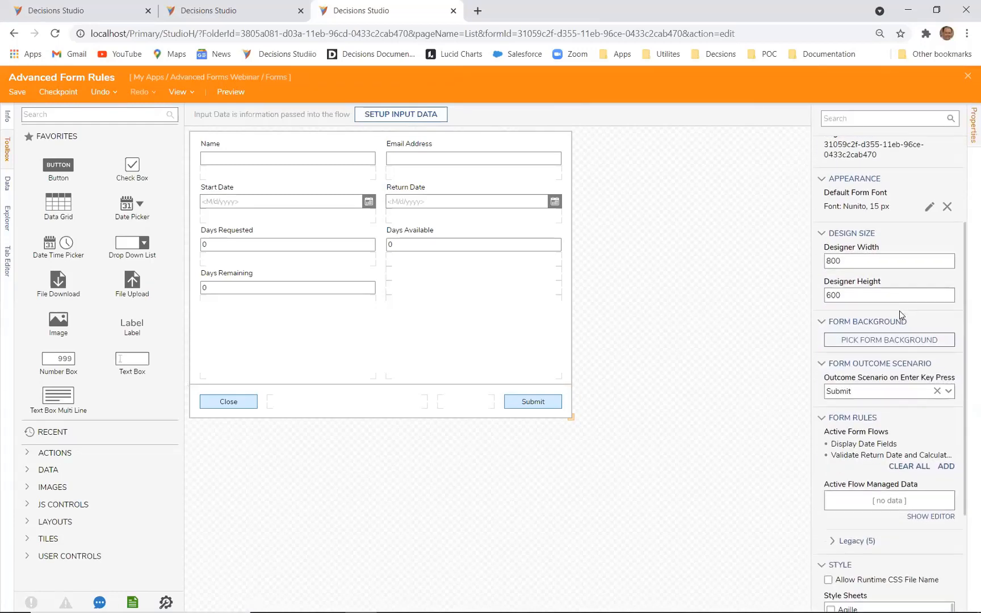
{"action": "scroll", "coordinate": [899, 311], "scroll_direction": "down", "scroll_amount": 3}
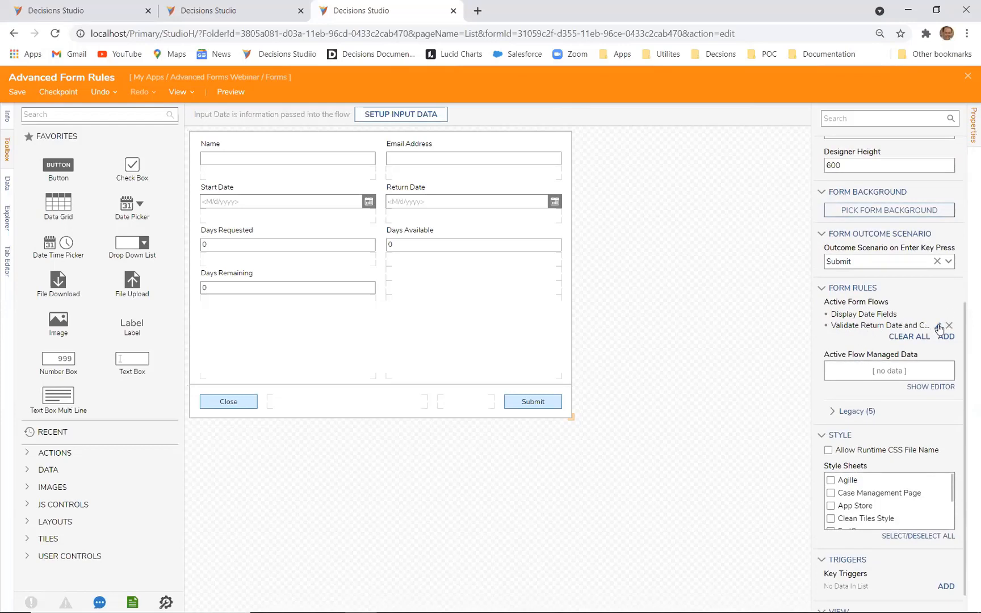
{"action": "left_click", "coordinate": [939, 327]}
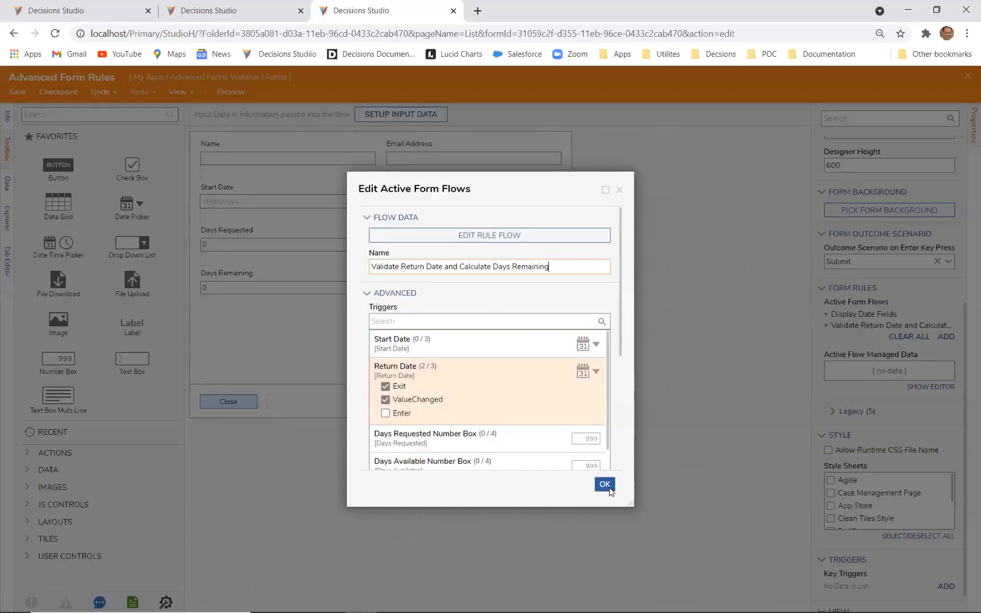
{"action": "left_click", "coordinate": [501, 240]}
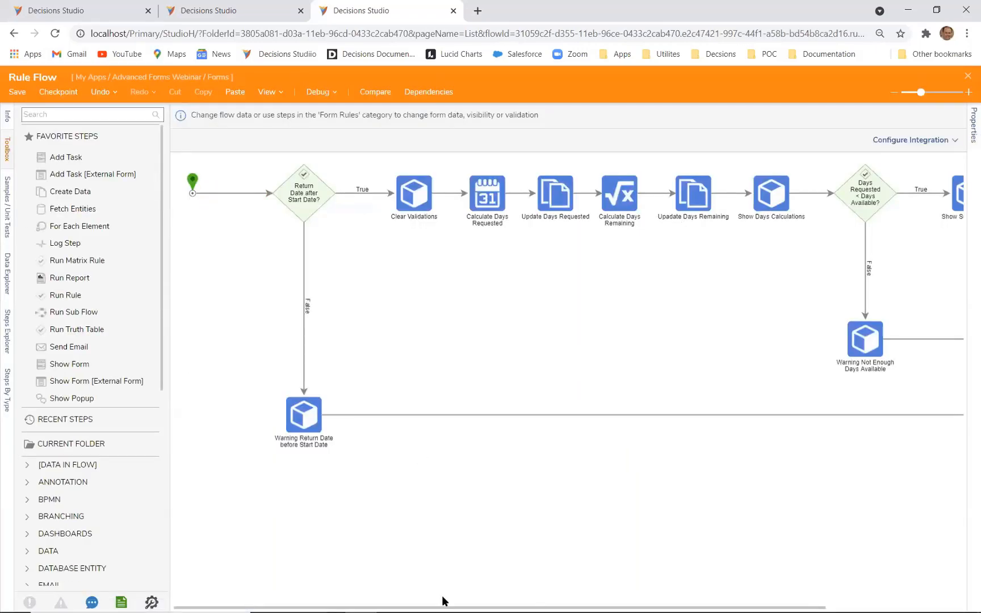
{"action": "left_click_drag", "start_coordinate": [443, 601], "coordinate": [460, 601]}
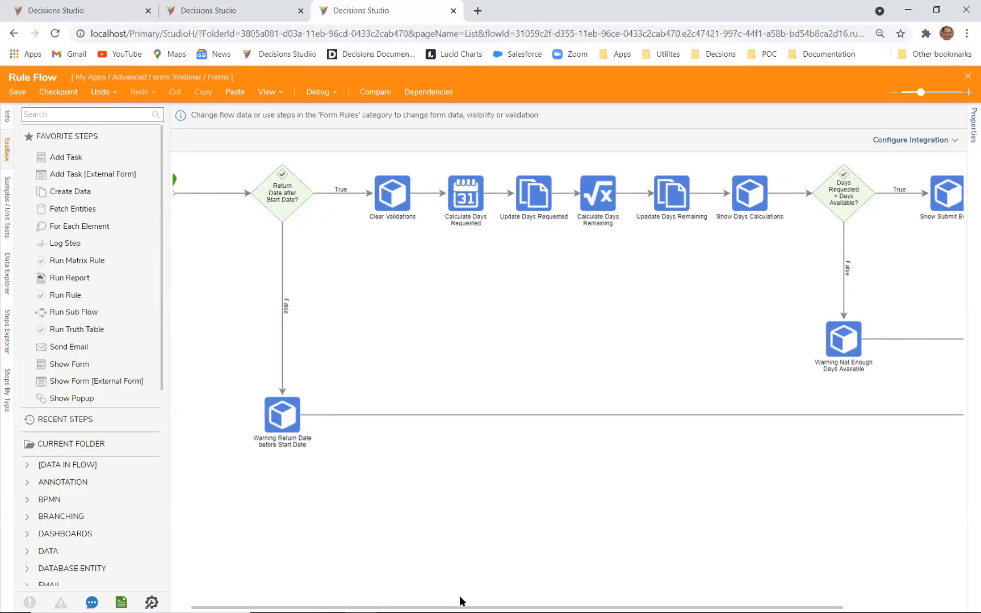
{"action": "left_click_drag", "start_coordinate": [459, 601], "coordinate": [431, 600]}
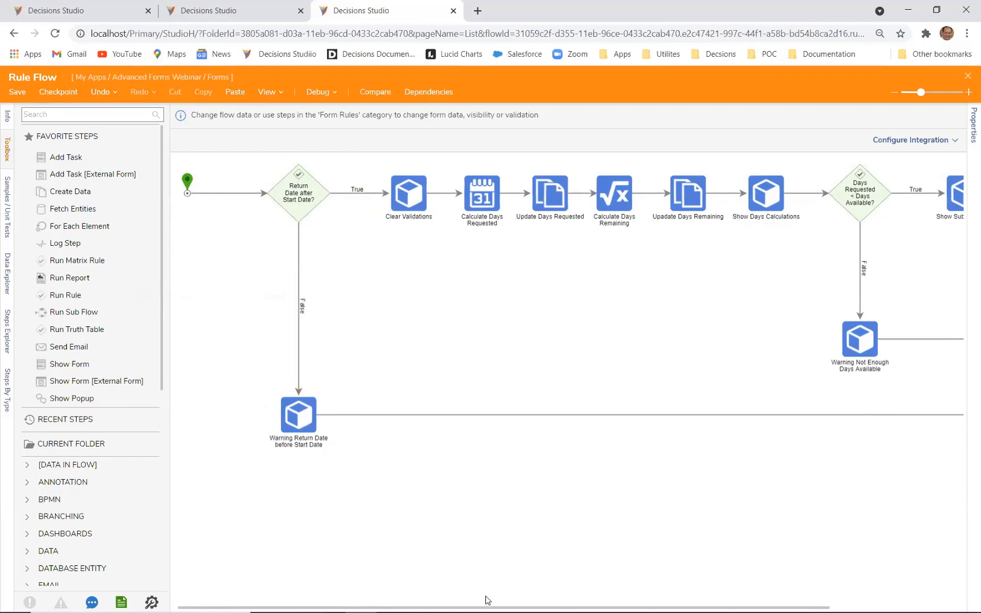
{"action": "left_click_drag", "start_coordinate": [489, 601], "coordinate": [675, 602]}
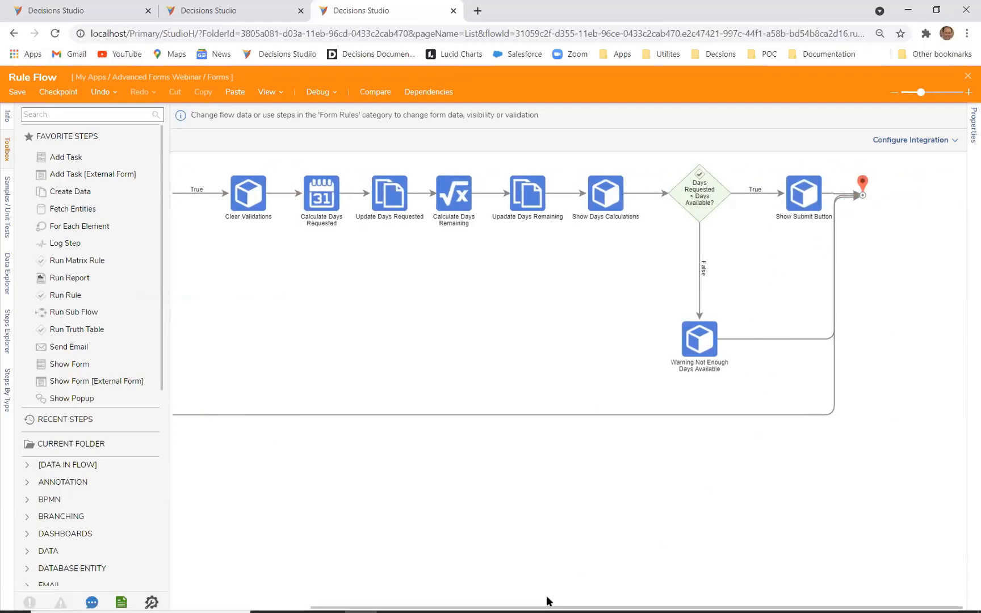
{"action": "left_click_drag", "start_coordinate": [547, 601], "coordinate": [446, 601]}
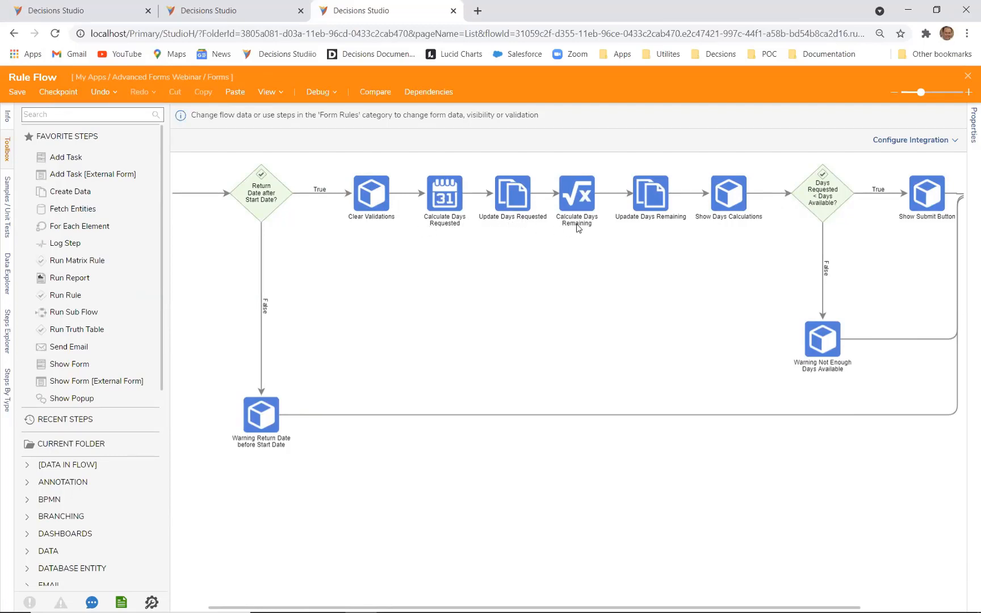
{"action": "left_click", "coordinate": [658, 205]}
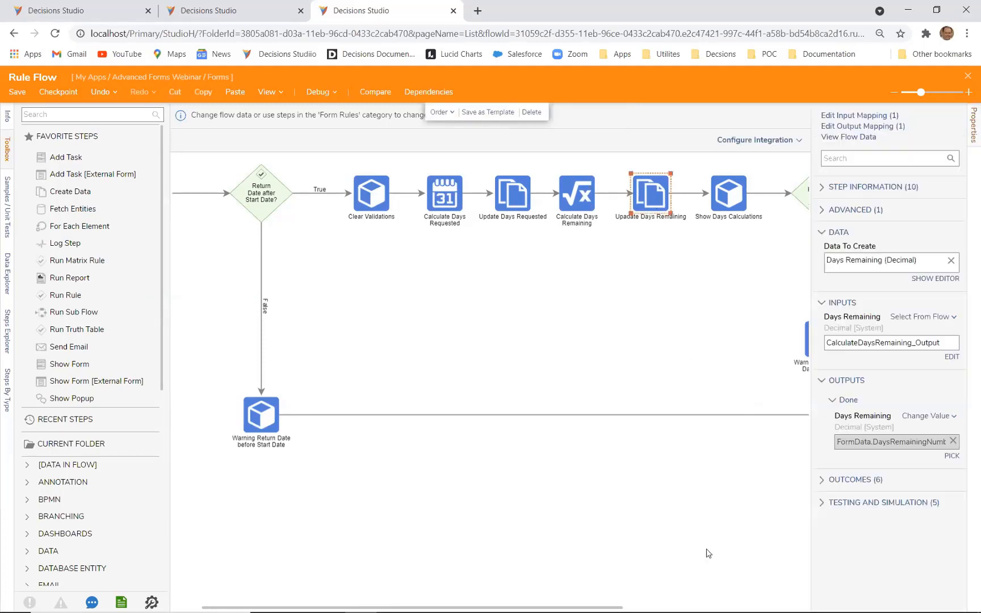
{"action": "left_click_drag", "start_coordinate": [610, 606], "coordinate": [716, 606]}
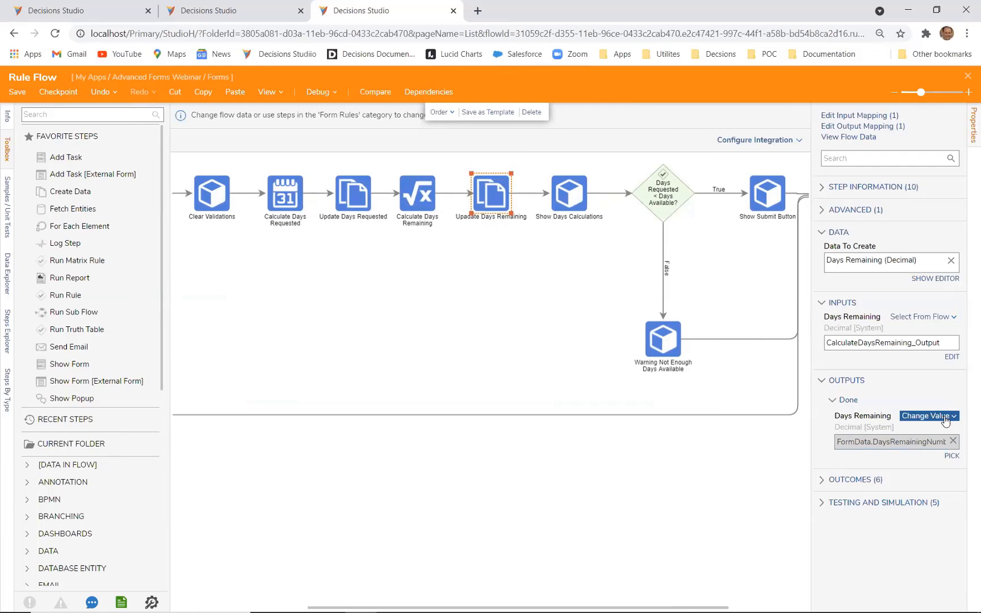
{"action": "left_click", "coordinate": [951, 456]}
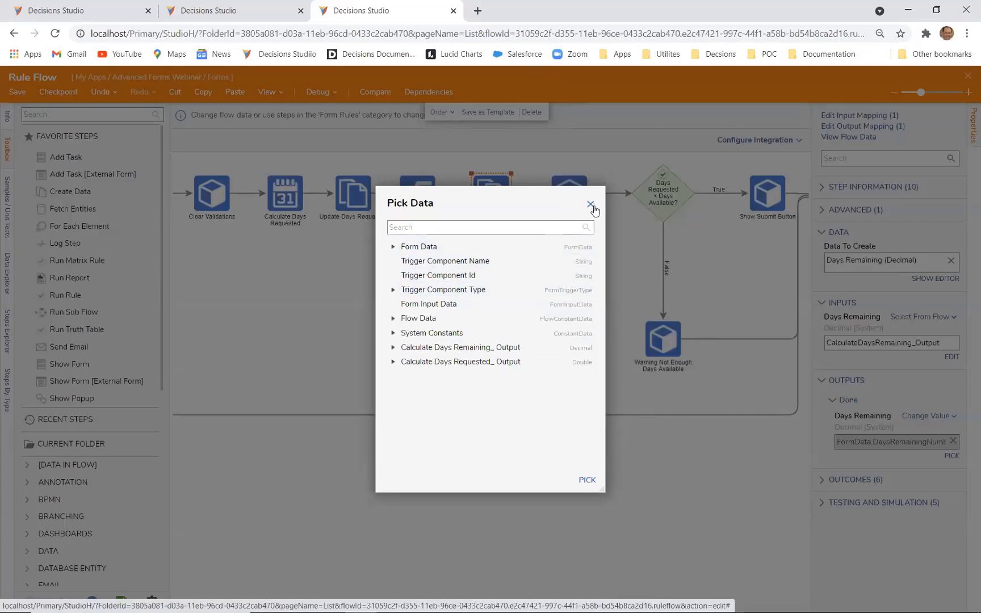
{"action": "left_click", "coordinate": [590, 203]}
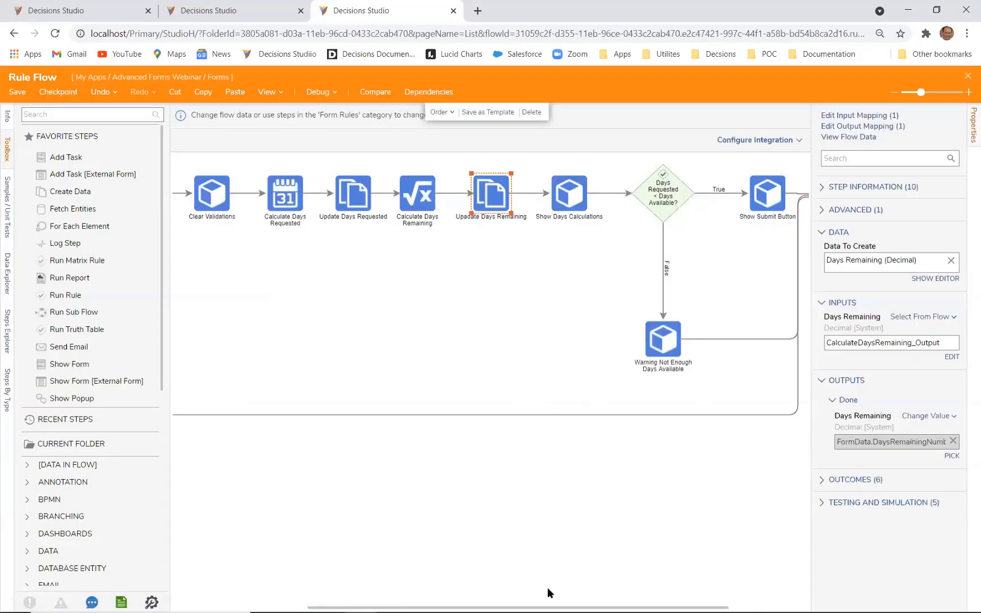
{"action": "left_click_drag", "start_coordinate": [550, 596], "coordinate": [631, 601]}
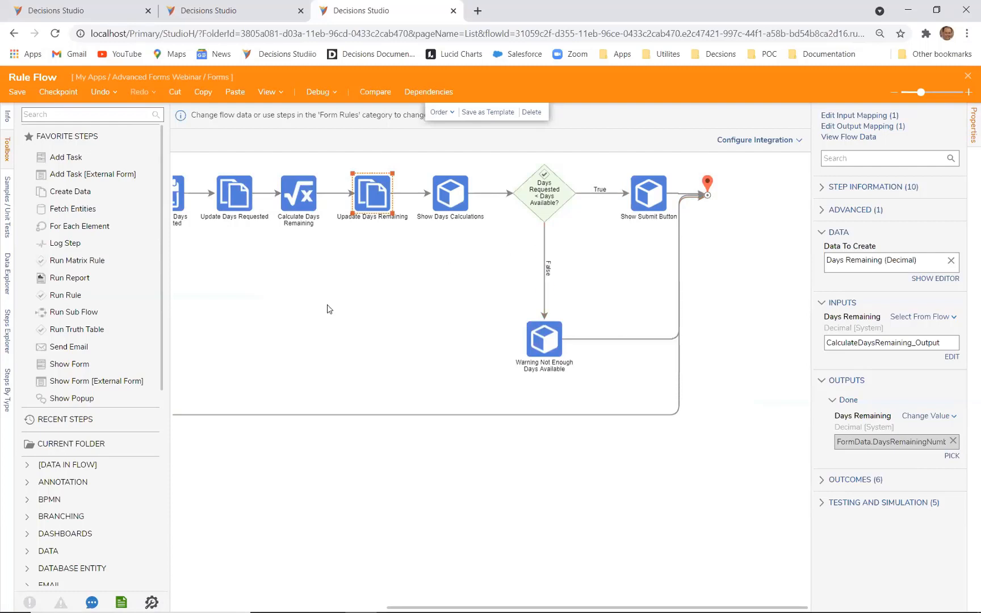
Add a Form Rules Hide Control step on the false branch after the Warning Not Enough Days Available step
{"action": "scroll", "coordinate": [93, 437], "scroll_direction": "down", "scroll_amount": 6}
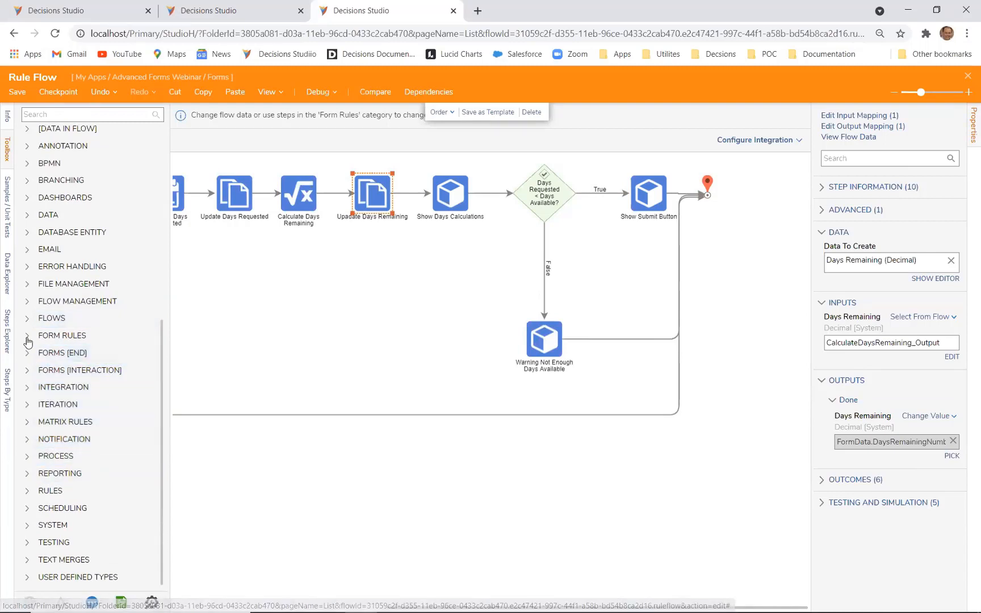
{"action": "scroll", "coordinate": [148, 483], "scroll_direction": "down", "scroll_amount": 3}
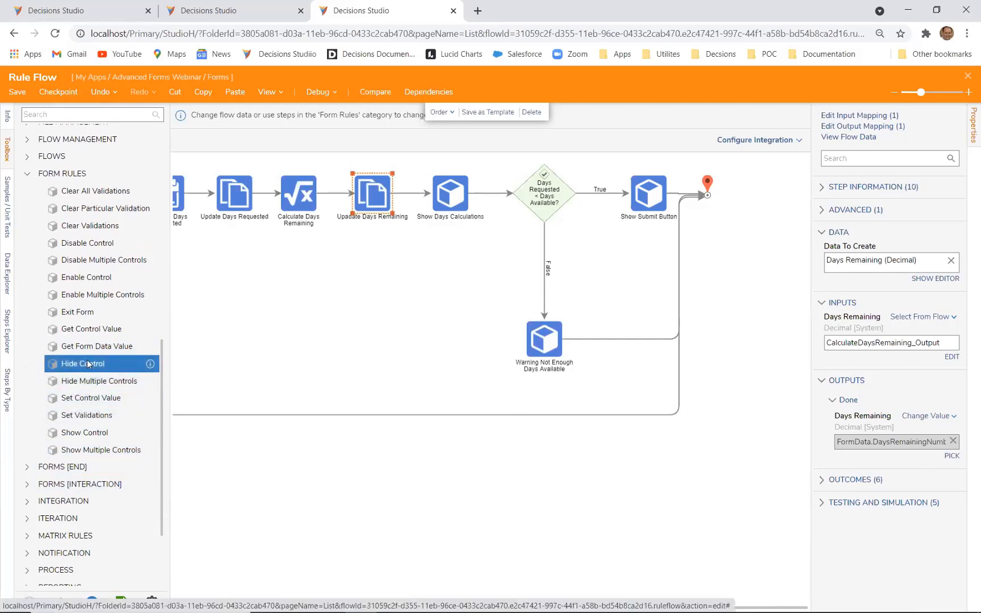
{"action": "left_click_drag", "start_coordinate": [88, 364], "coordinate": [624, 348]}
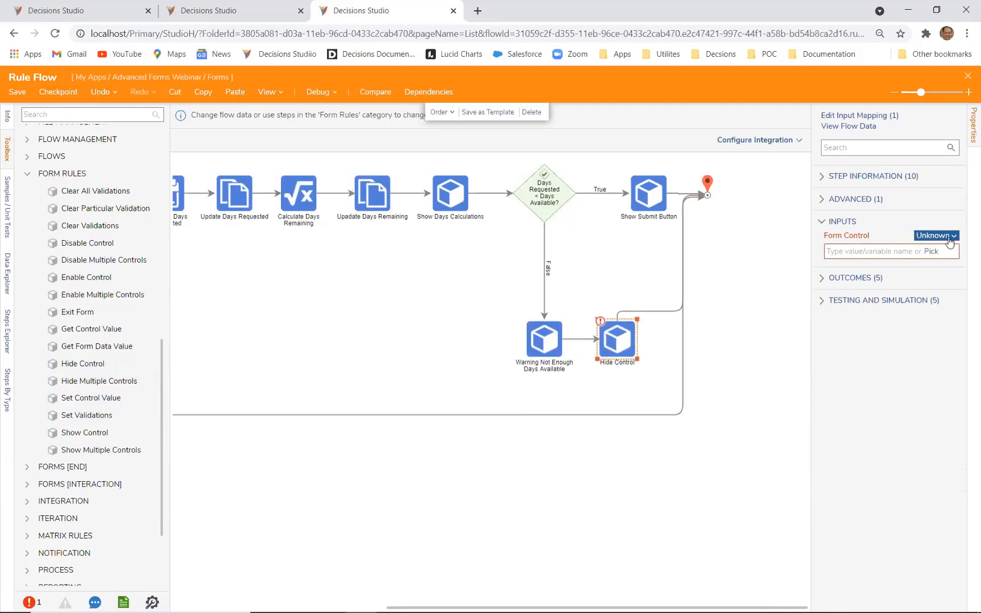
Set the Hide Control's Form Control input to FormData.SubmitButton, without the Visible property
{"action": "left_click", "coordinate": [932, 251]}
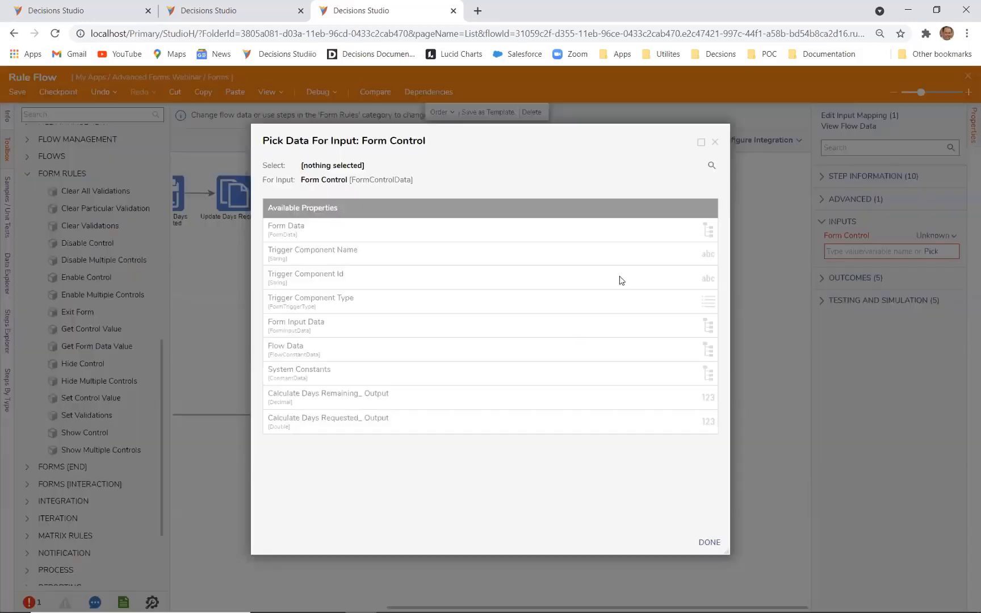
{"action": "left_click", "coordinate": [307, 230]}
{"action": "scroll", "coordinate": [628, 392], "scroll_direction": "down", "scroll_amount": 4}
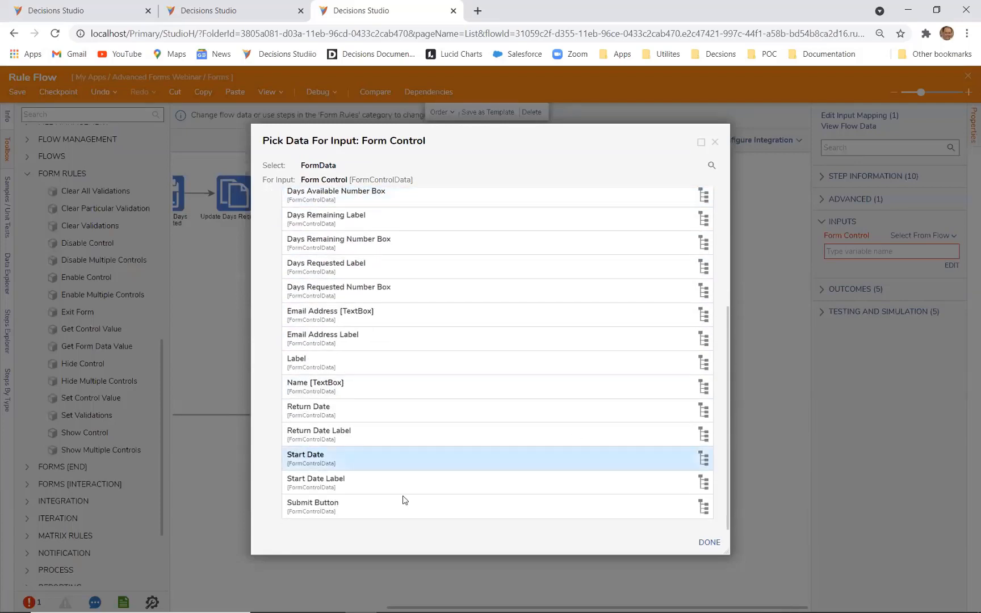
{"action": "left_click", "coordinate": [325, 510]}
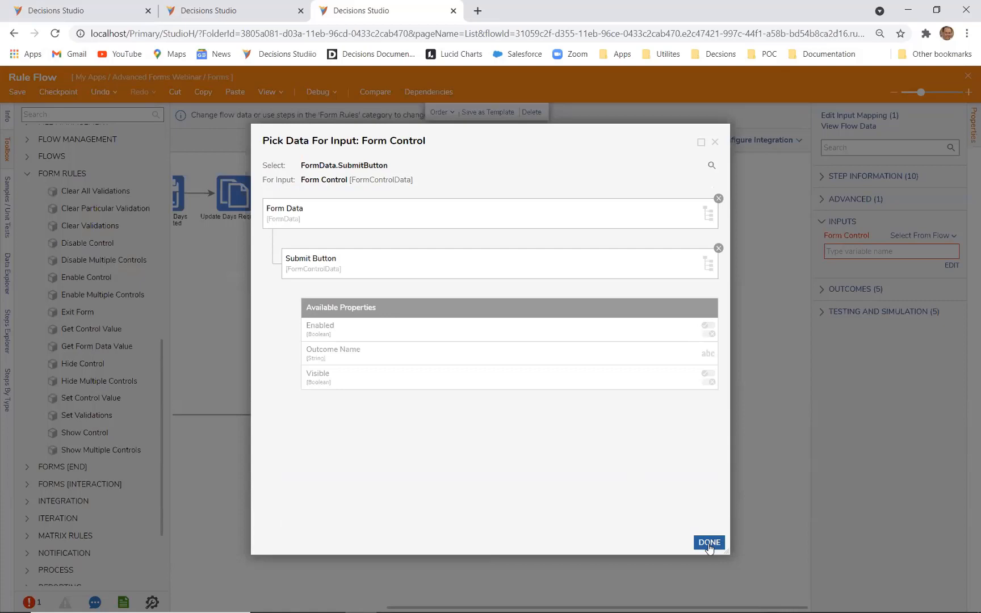
{"action": "left_click", "coordinate": [441, 384]}
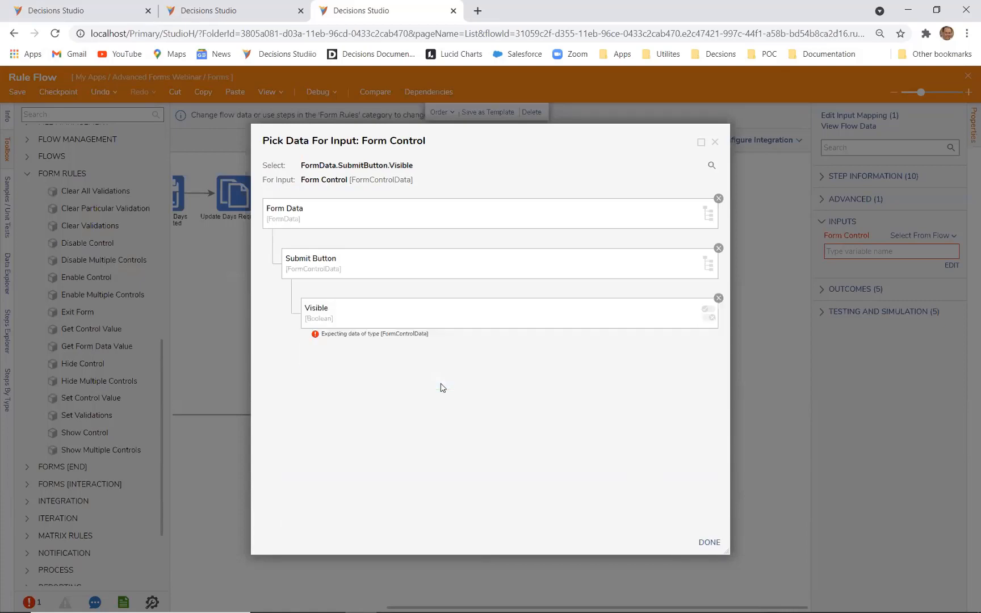
{"action": "left_click", "coordinate": [719, 300]}
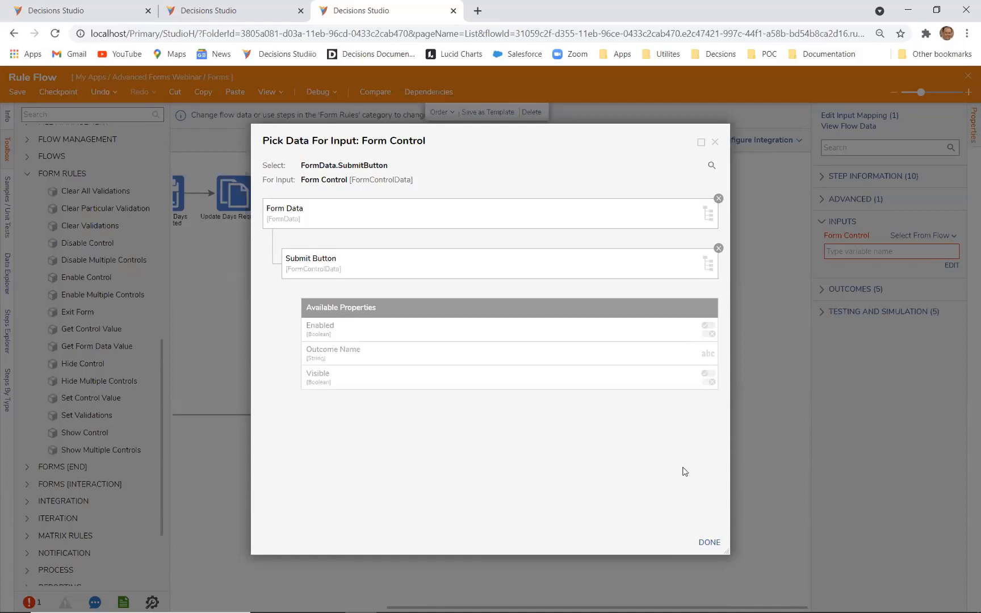
{"action": "left_click", "coordinate": [707, 543]}
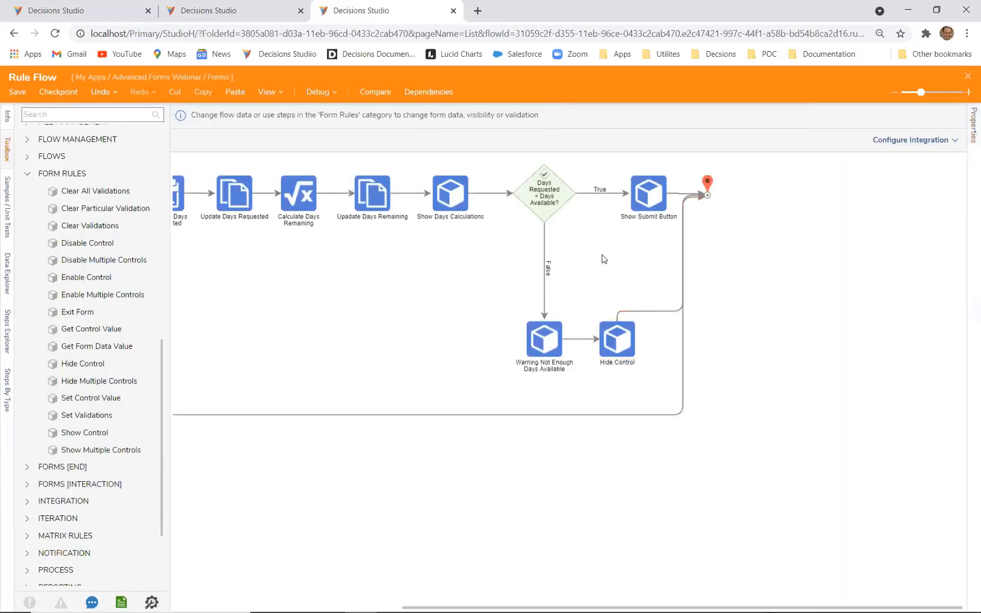
Save the rule flow and close the rule flow editor
{"action": "left_click", "coordinate": [651, 190]}
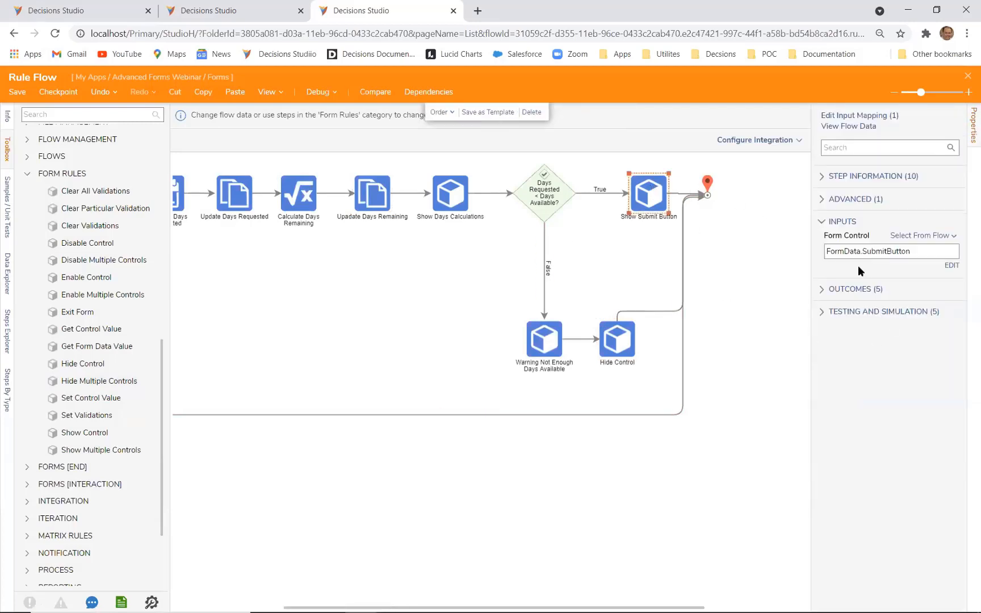
{"action": "left_click", "coordinate": [753, 295]}
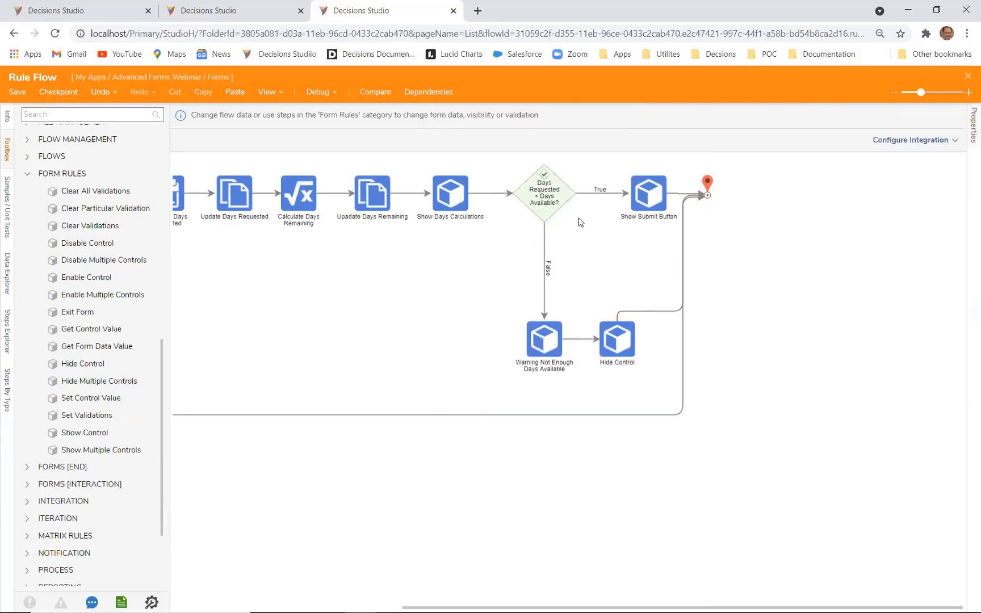
{"action": "left_click", "coordinate": [52, 96]}
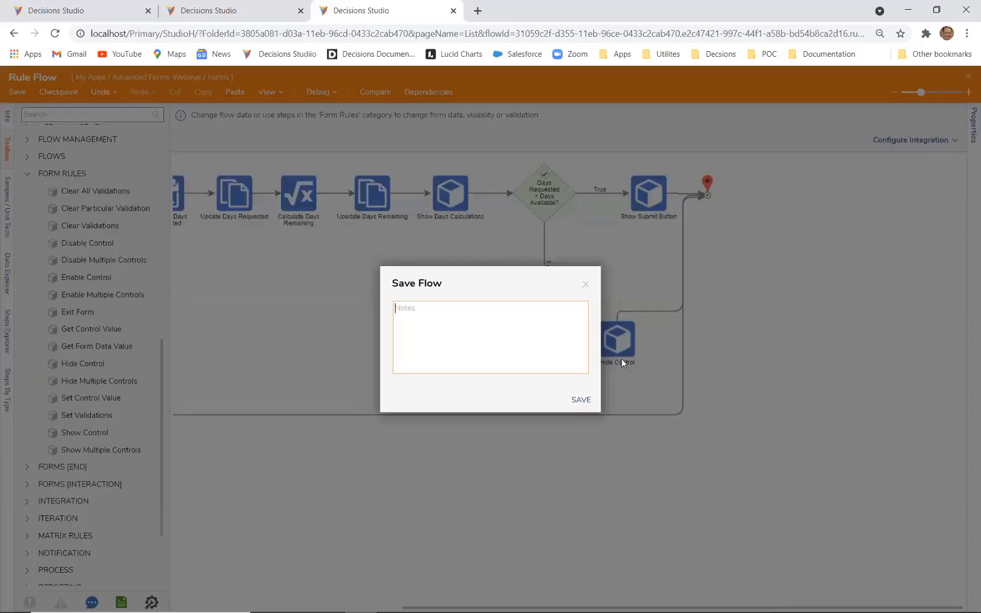
{"action": "left_click", "coordinate": [580, 401]}
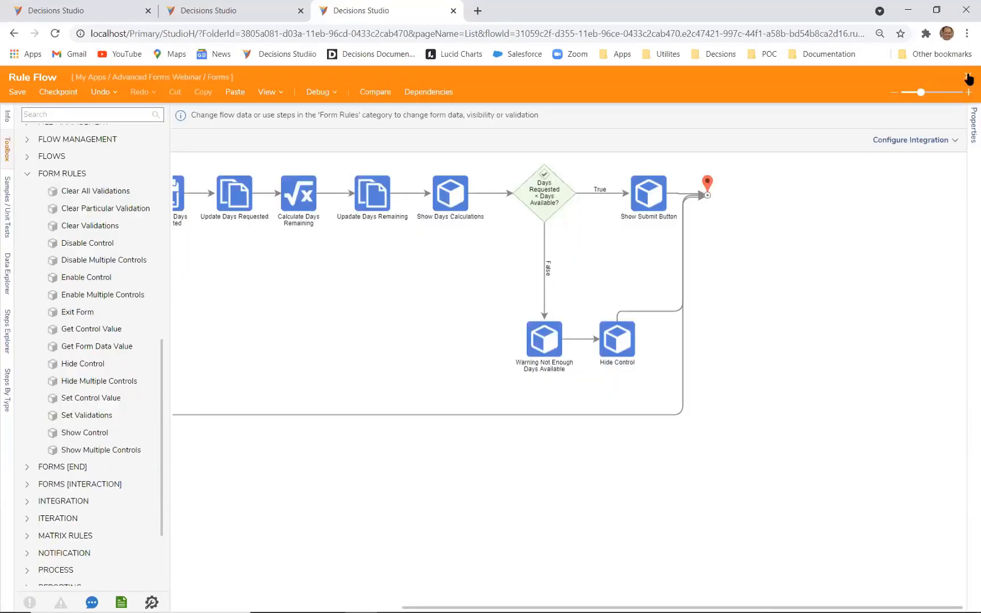
{"action": "left_click", "coordinate": [968, 77]}
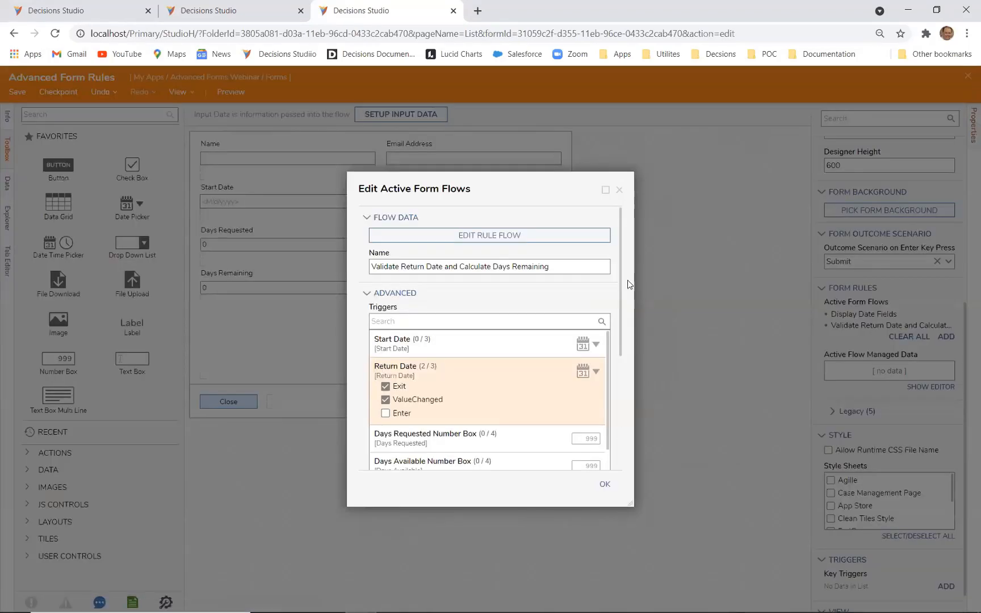
Accept the Edit Active Form Flows settings and save the Time Off Request form
{"action": "left_click", "coordinate": [603, 483]}
{"action": "left_click", "coordinate": [17, 94]}
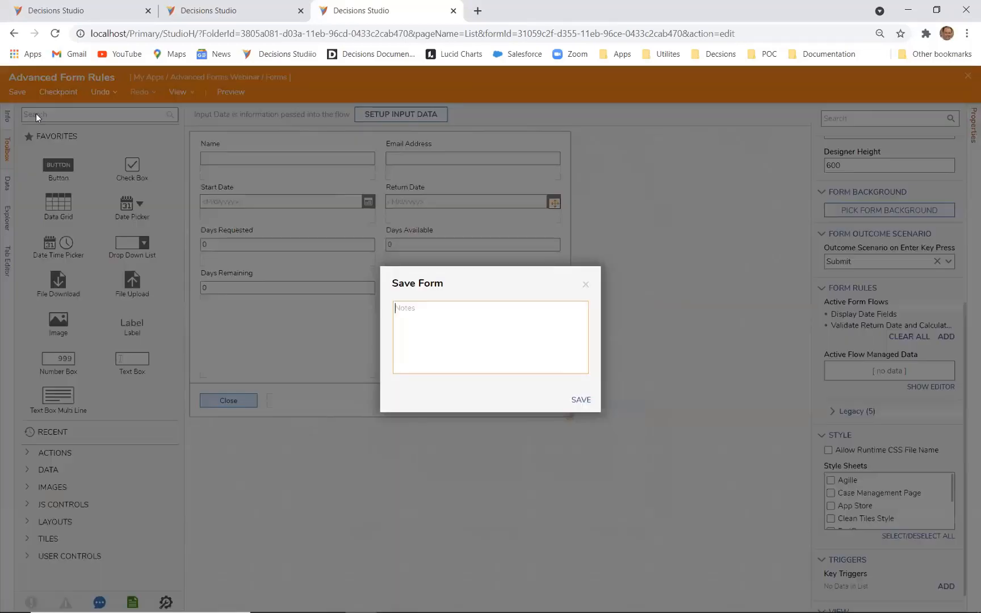
{"action": "left_click", "coordinate": [578, 400]}
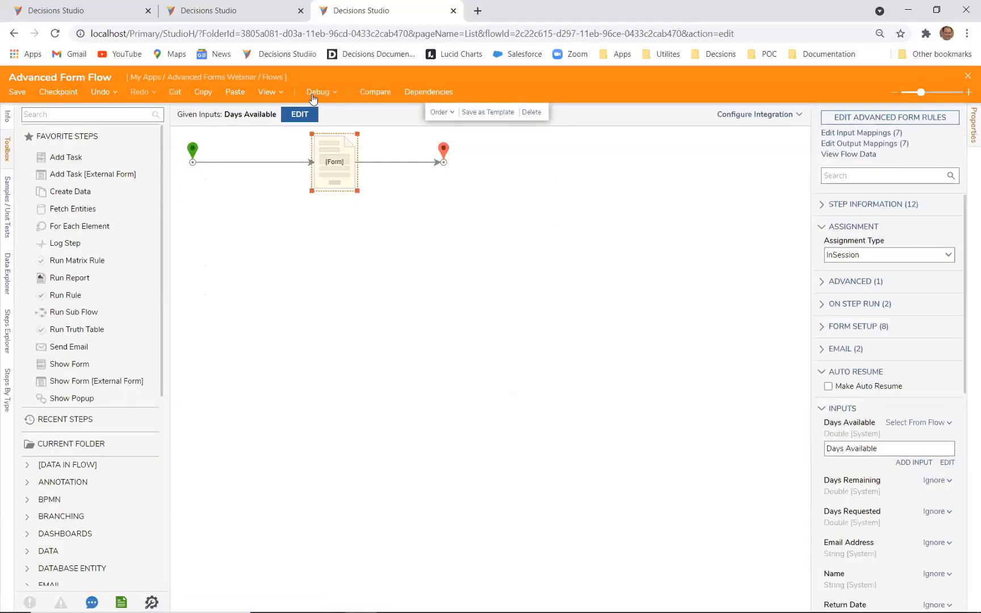
Start debugging the Advanced Form Flow with Days Available set to 8
{"action": "left_click", "coordinate": [317, 93]}
{"action": "left_click", "coordinate": [362, 137]}
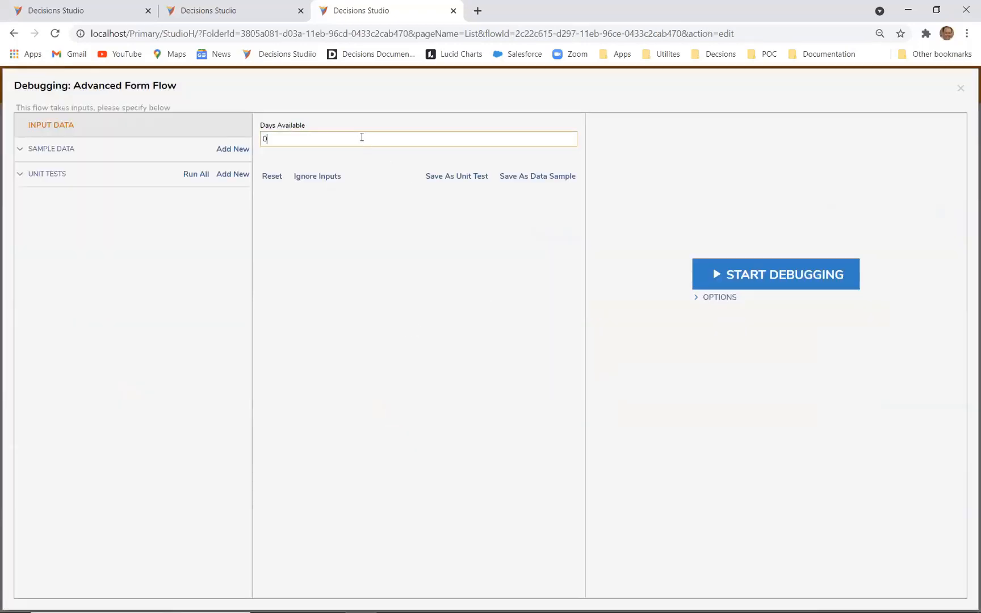
{"action": "type", "text": "8"}
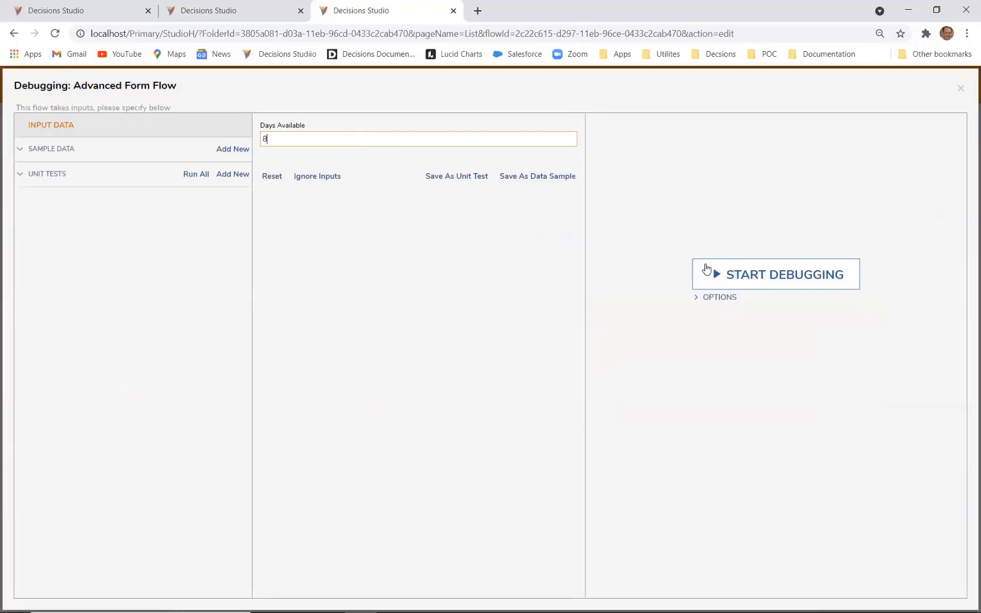
{"action": "left_click", "coordinate": [749, 273]}
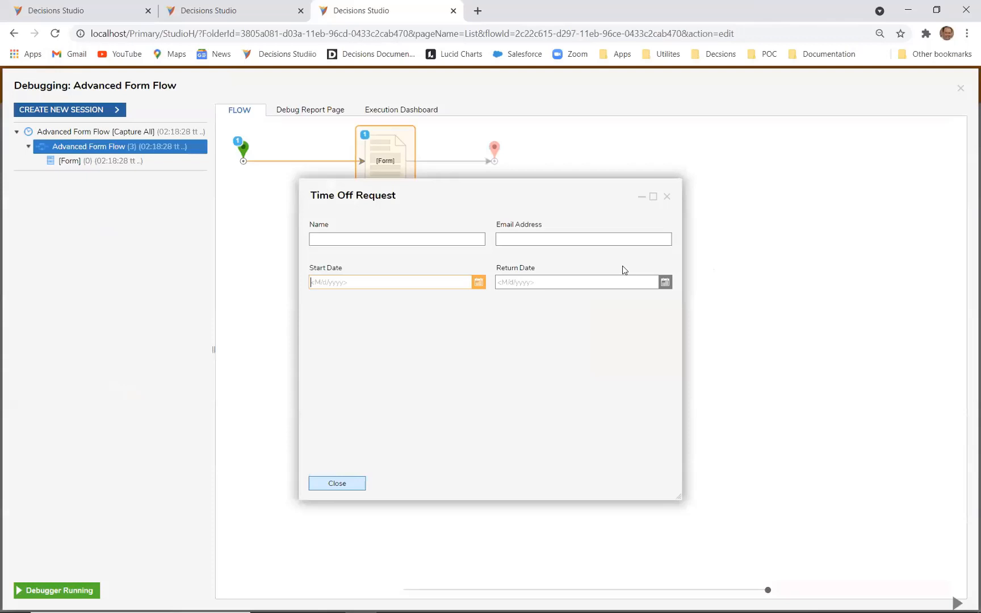
Fill in the Name and Email Address fields on the test form
{"action": "left_click", "coordinate": [433, 239]}
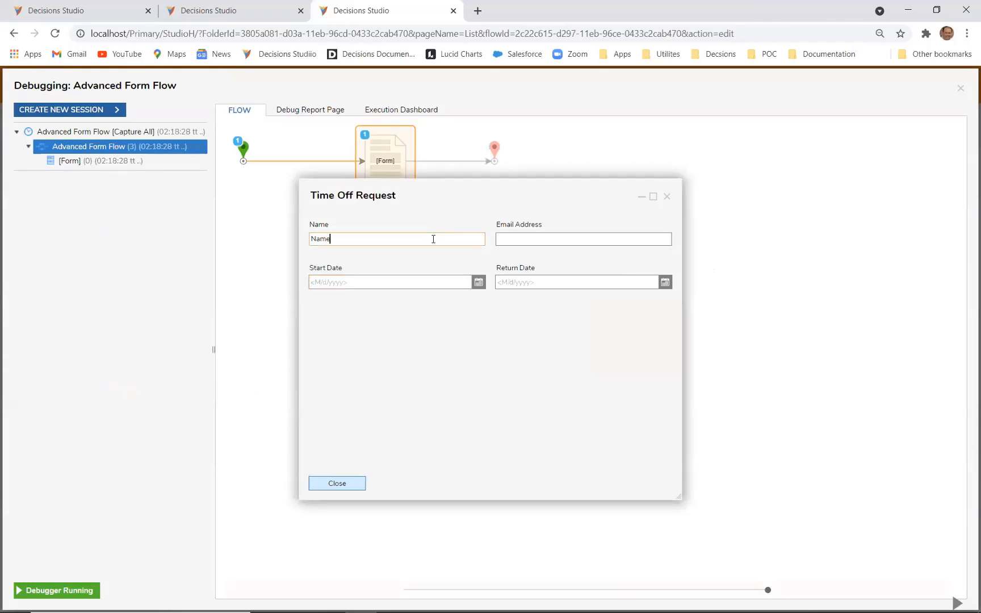
{"action": "key", "text": "Tab"}
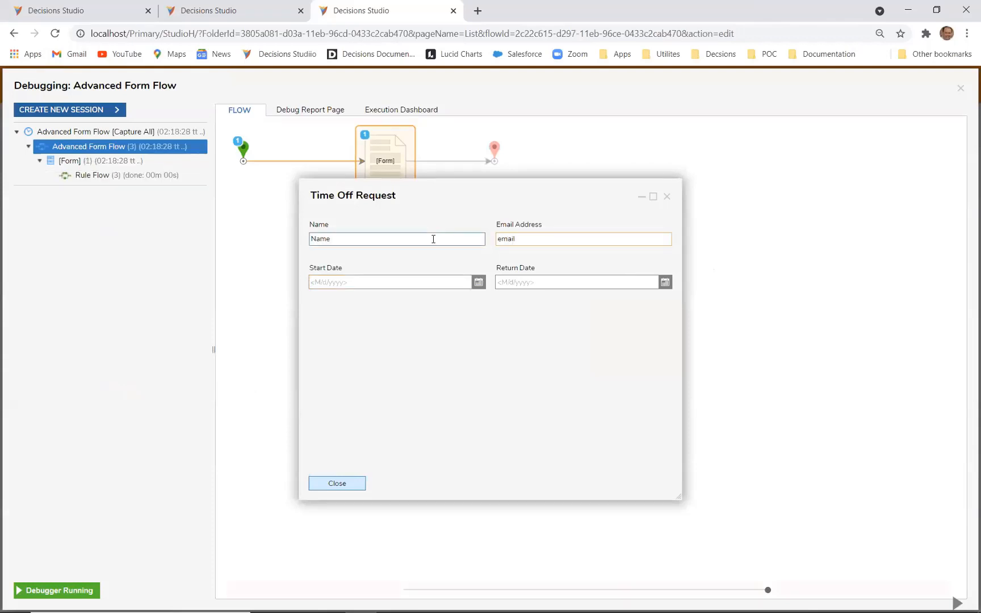
{"action": "type", "text": "@mail.com"}
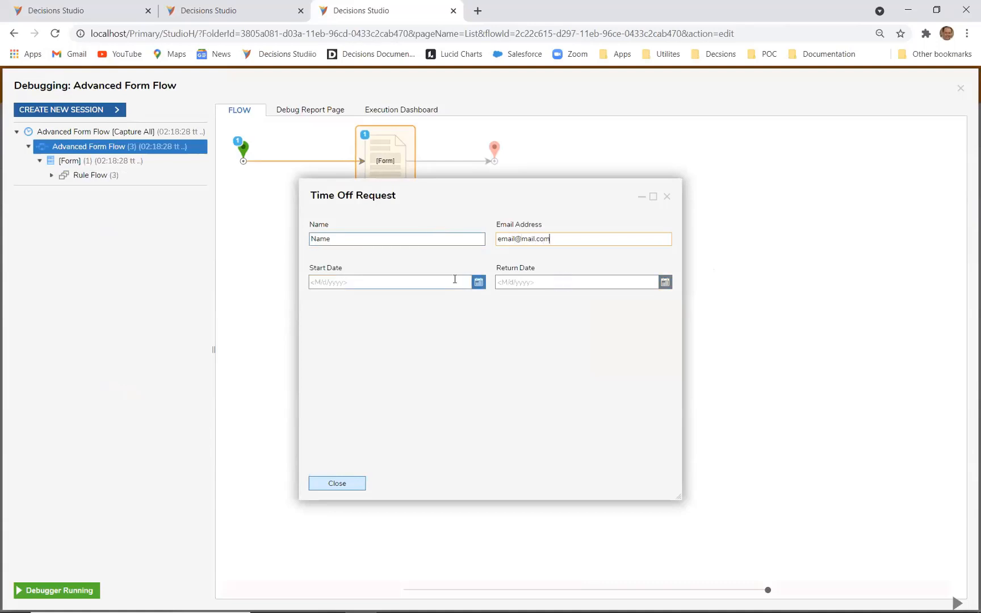
Set Start Date 6/28/2021, try Return Dates 6/30 then 7/30/2021, and close the form
{"action": "left_click", "coordinate": [478, 282]}
{"action": "left_click", "coordinate": [340, 409]}
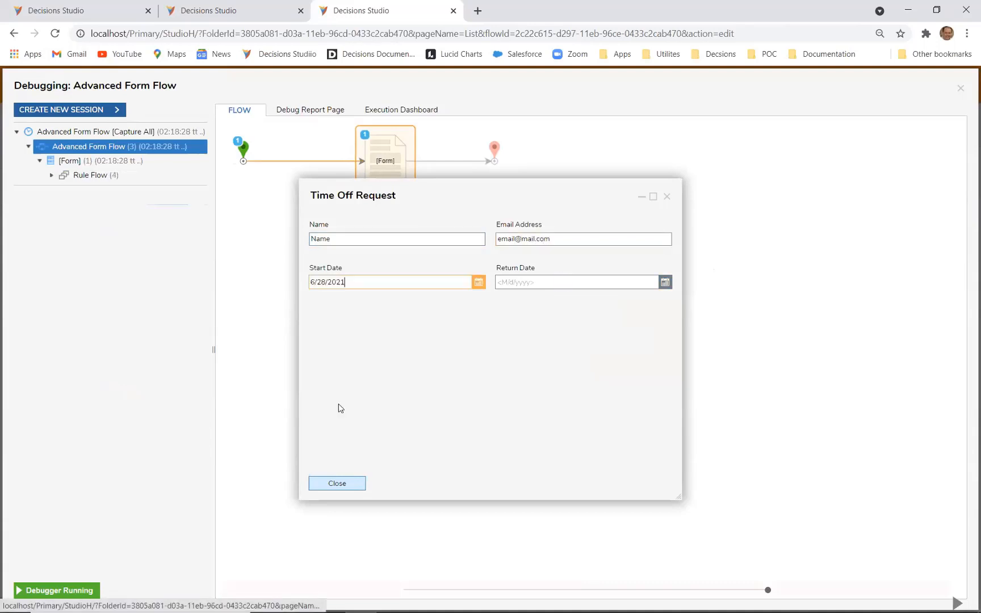
{"action": "left_click", "coordinate": [664, 281]}
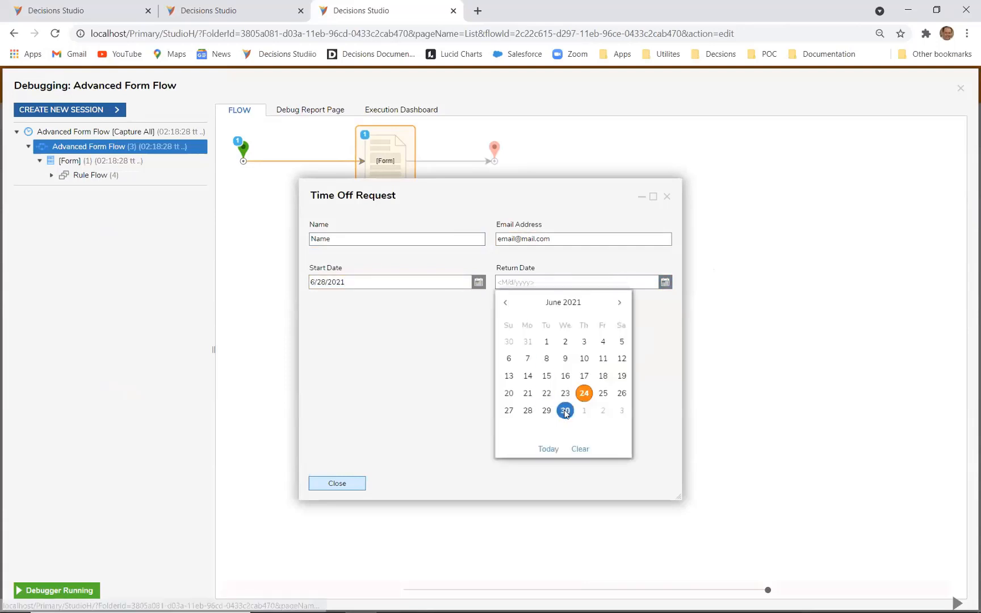
{"action": "left_click", "coordinate": [565, 410]}
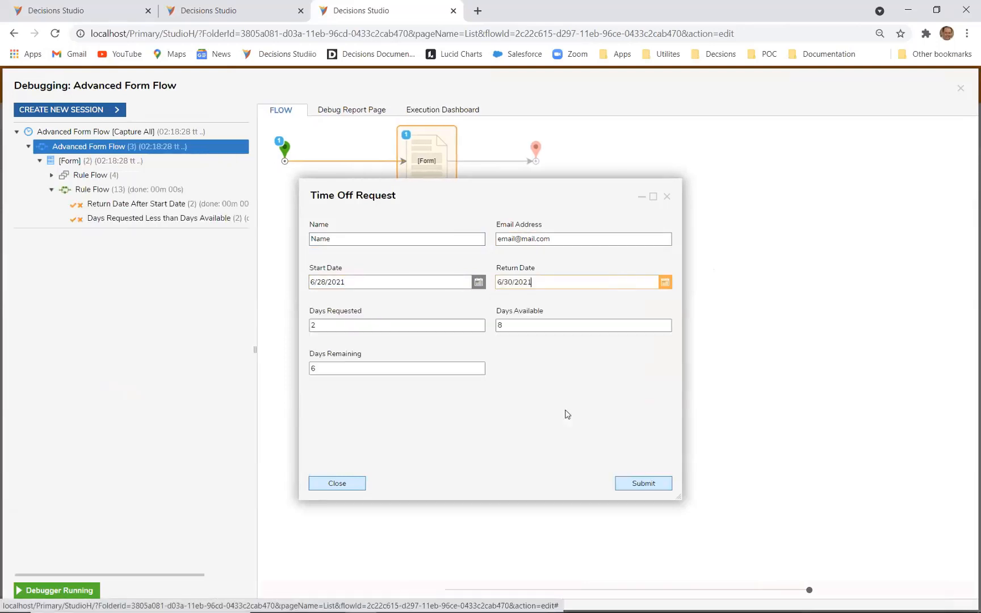
{"action": "left_click", "coordinate": [664, 282]}
{"action": "left_click", "coordinate": [620, 303]}
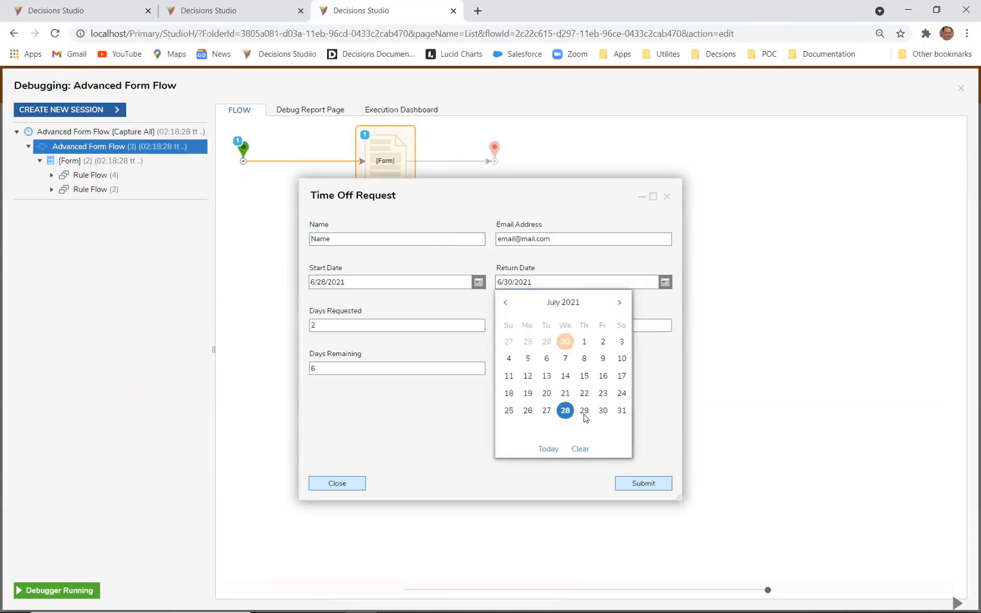
{"action": "left_click", "coordinate": [603, 410]}
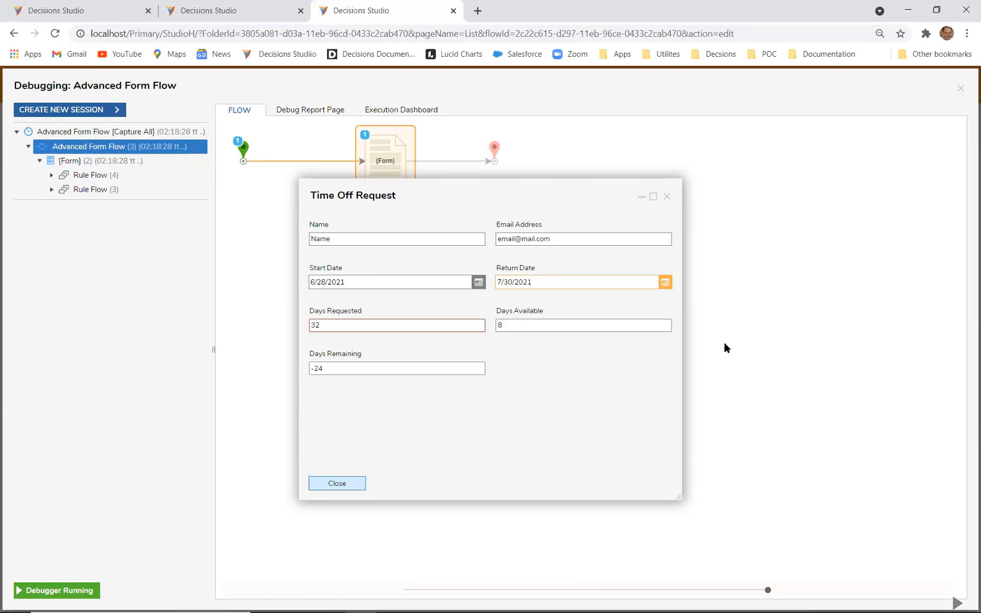
{"action": "left_click", "coordinate": [667, 196]}
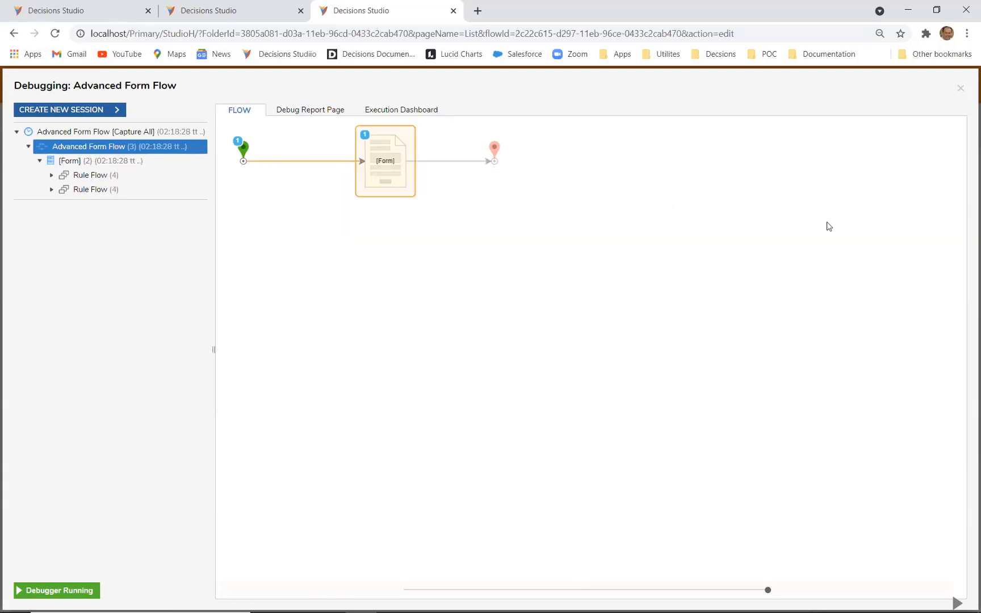
Close the debugger and check Initially Visible on the Start Date and Return Date labels
{"action": "left_click", "coordinate": [960, 88]}
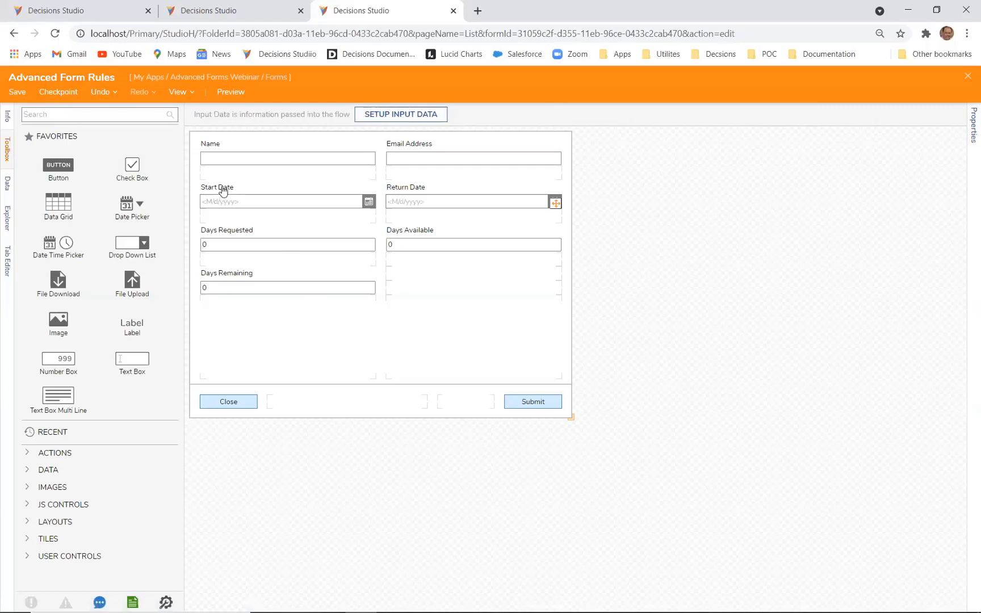
{"action": "left_click", "coordinate": [223, 190]}
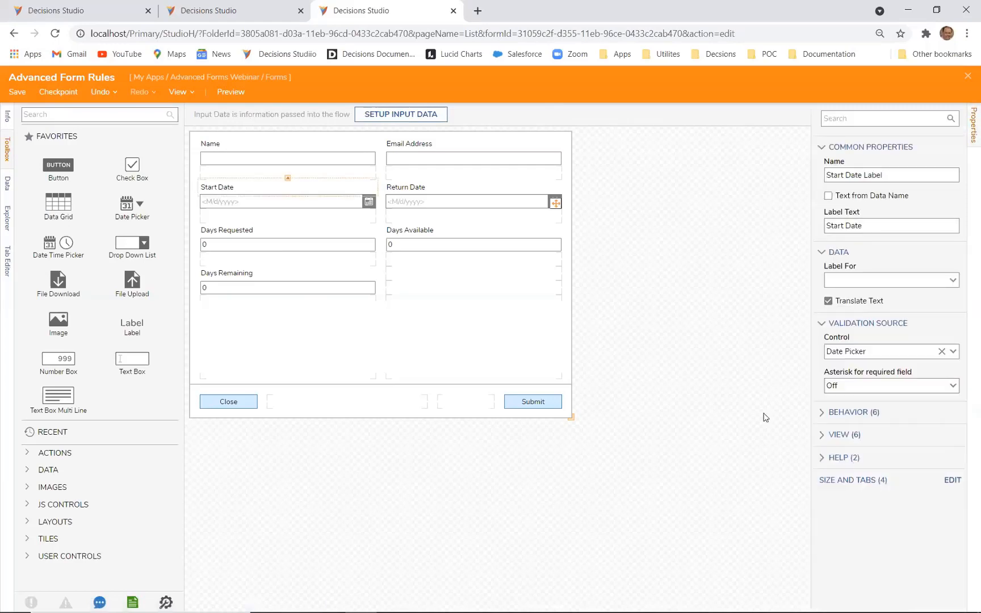
{"action": "left_click", "coordinate": [822, 413]}
{"action": "scroll", "coordinate": [826, 429], "scroll_direction": "down", "scroll_amount": 1}
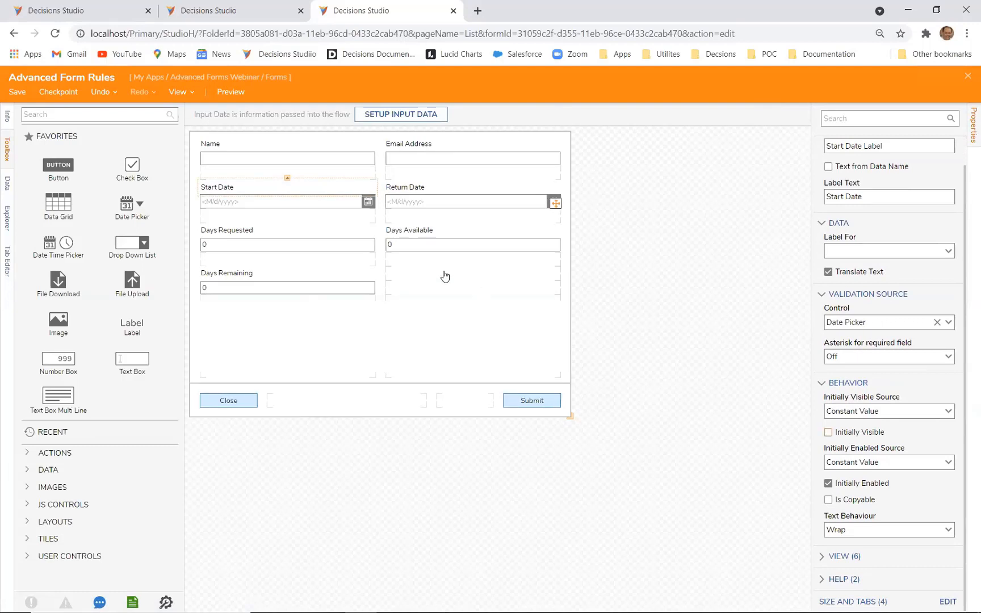
{"action": "left_click", "coordinate": [416, 189]}
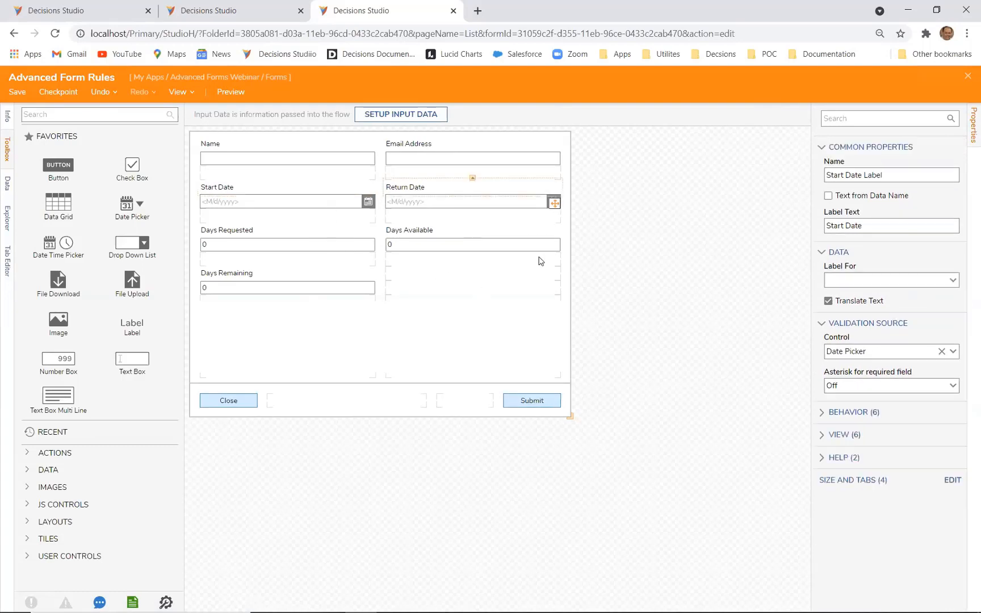
{"action": "left_click", "coordinate": [822, 412]}
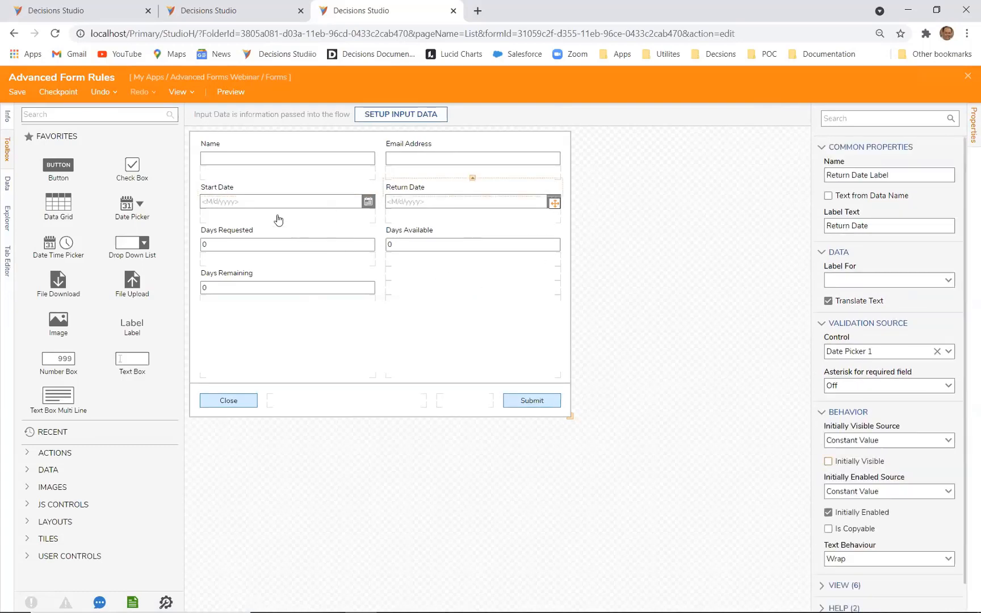
Check the behavior settings of the Start Date and Return Date date pickers
{"action": "left_click", "coordinate": [262, 205]}
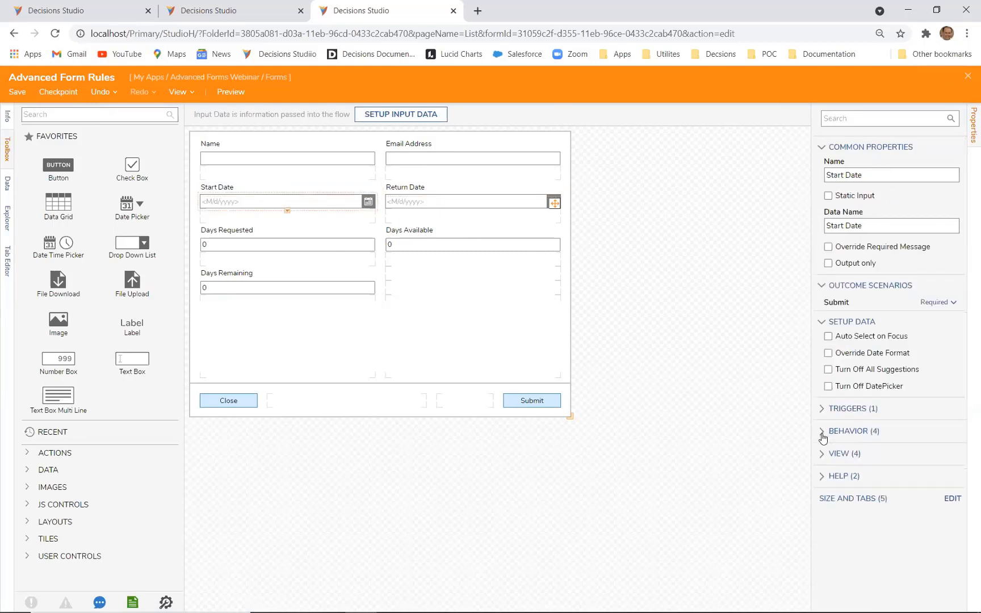
{"action": "left_click", "coordinate": [824, 433]}
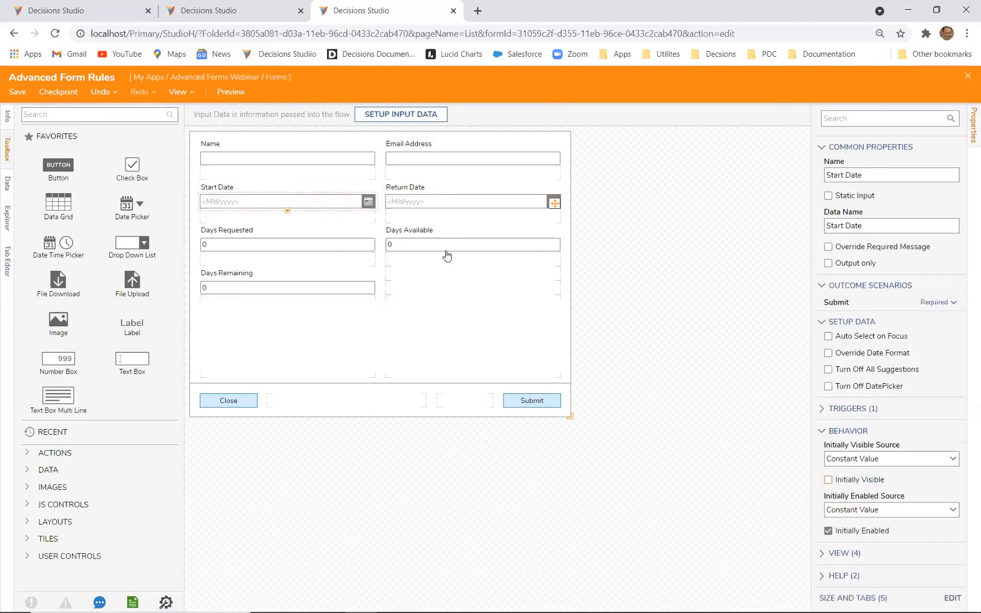
{"action": "left_click", "coordinate": [433, 205]}
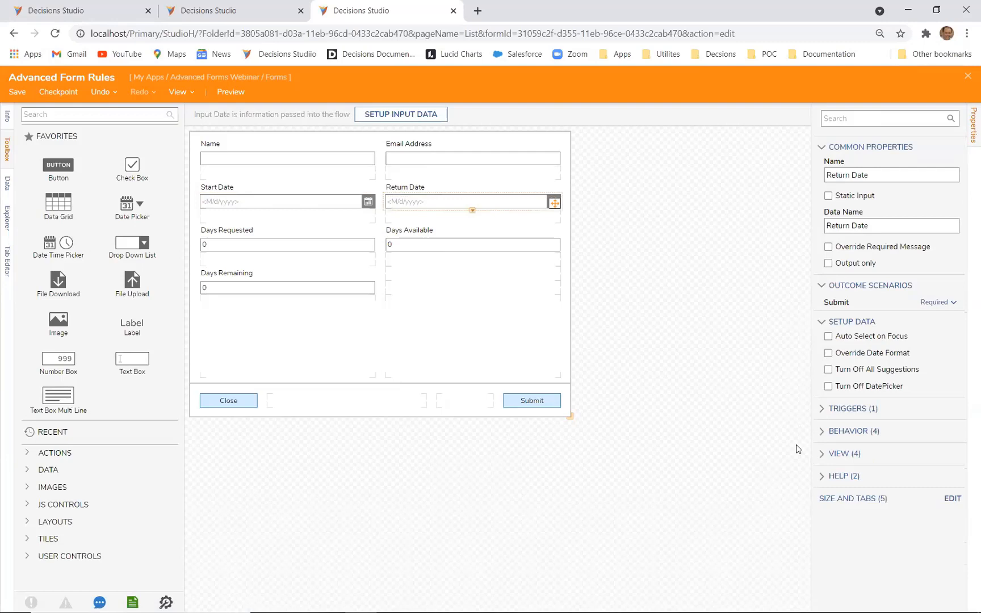
{"action": "left_click", "coordinate": [822, 409]}
{"action": "left_click", "coordinate": [823, 410]}
{"action": "left_click", "coordinate": [822, 433]}
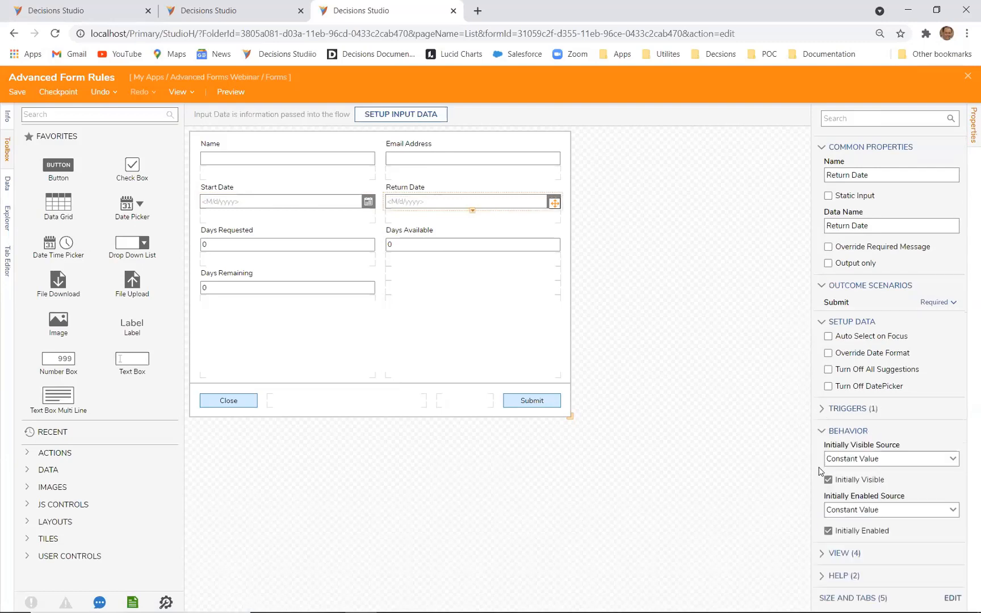
{"action": "left_click", "coordinate": [759, 407]}
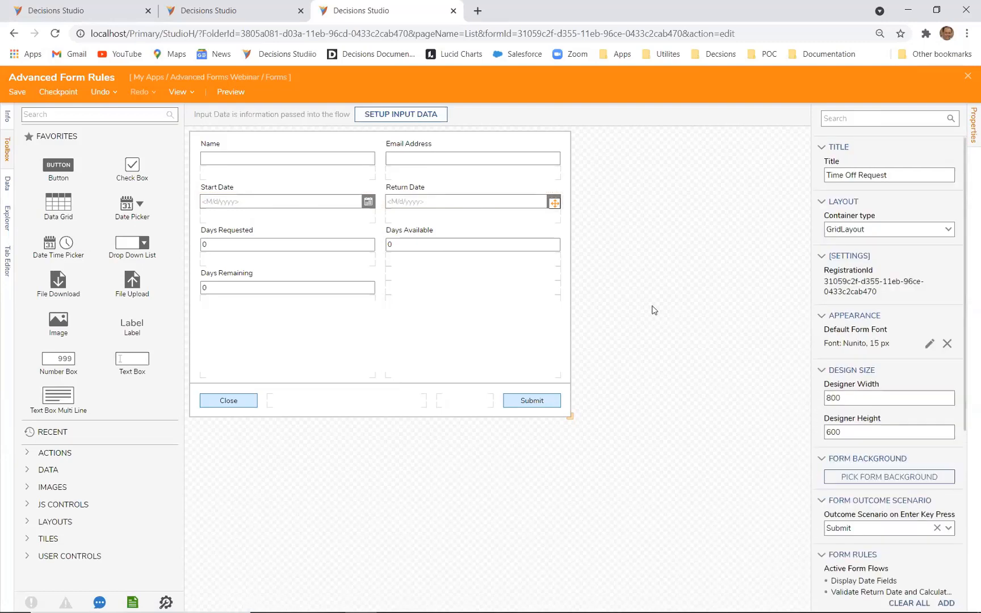
Save the Time Off Request form and close the form designer
{"action": "left_click", "coordinate": [17, 92]}
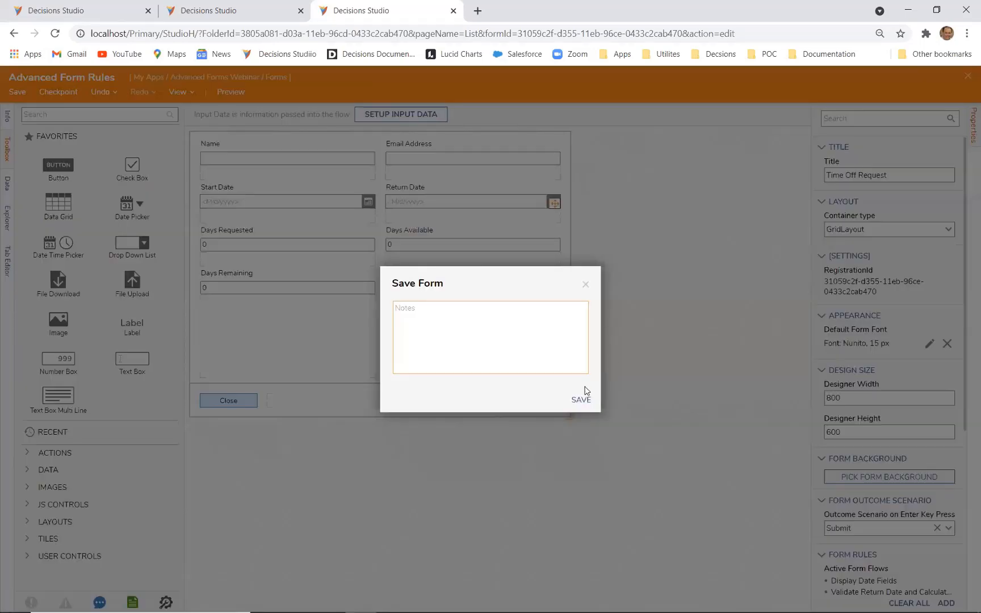
{"action": "left_click", "coordinate": [581, 399]}
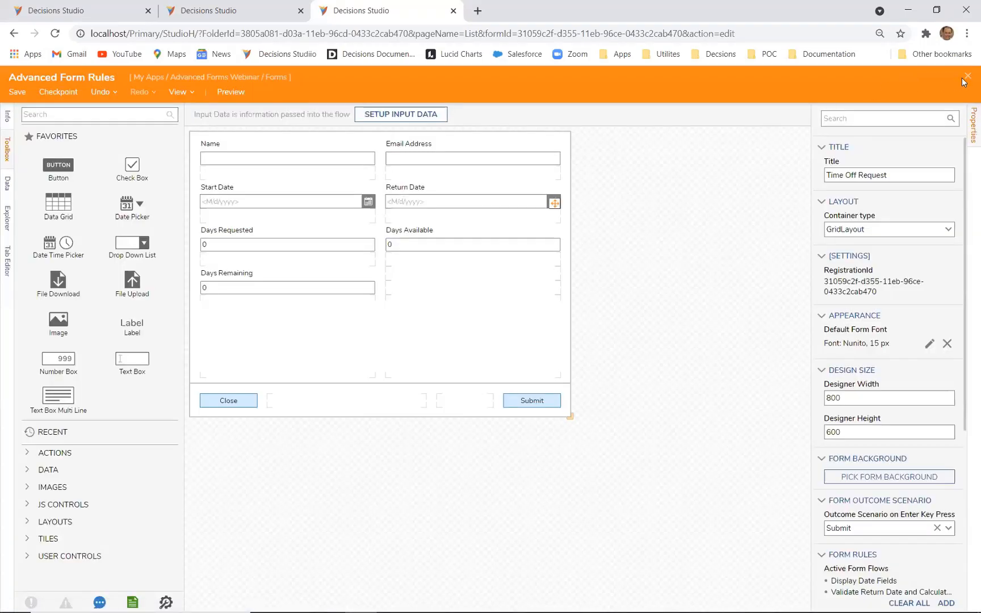
{"action": "left_click", "coordinate": [966, 78]}
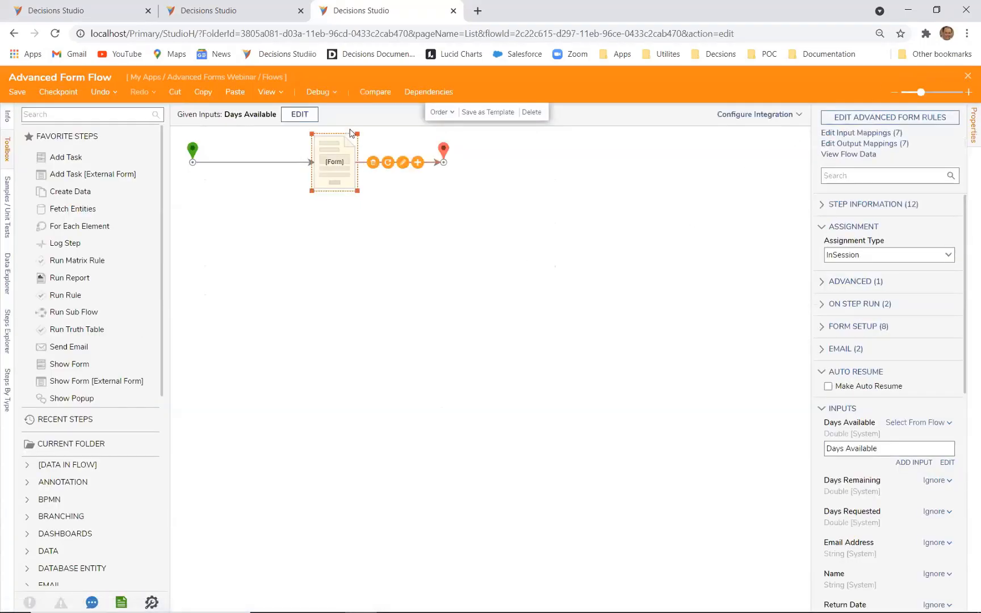
Start a new debug run with Days Available set to 8
{"action": "left_click", "coordinate": [316, 93]}
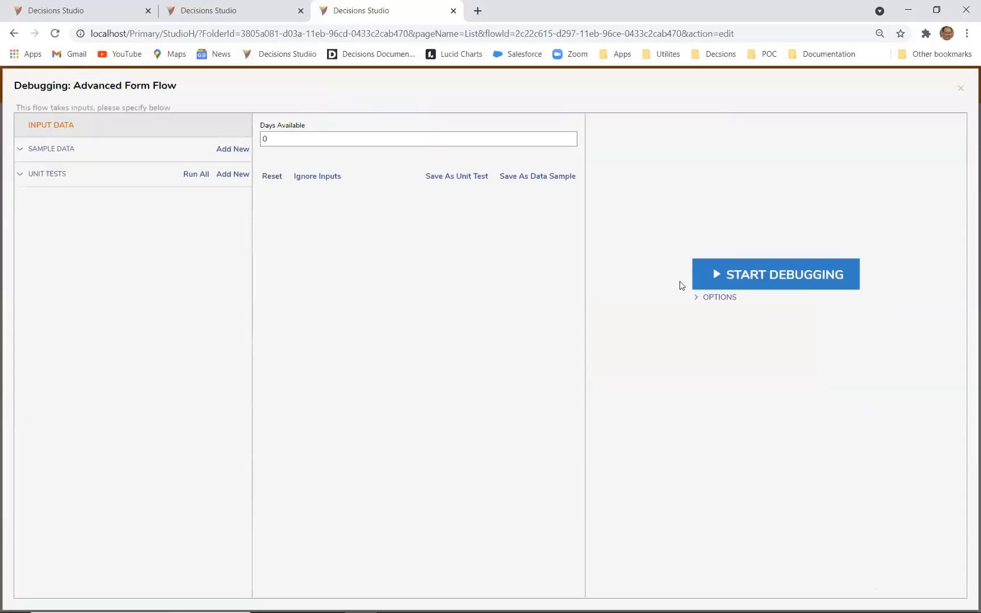
{"action": "left_click", "coordinate": [426, 138]}
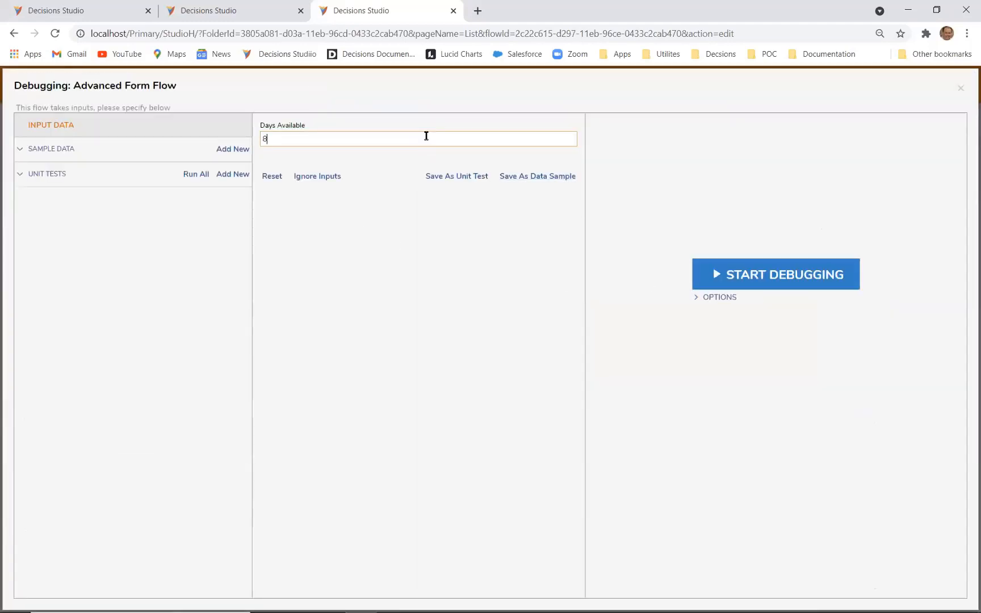
{"action": "left_click", "coordinate": [767, 274]}
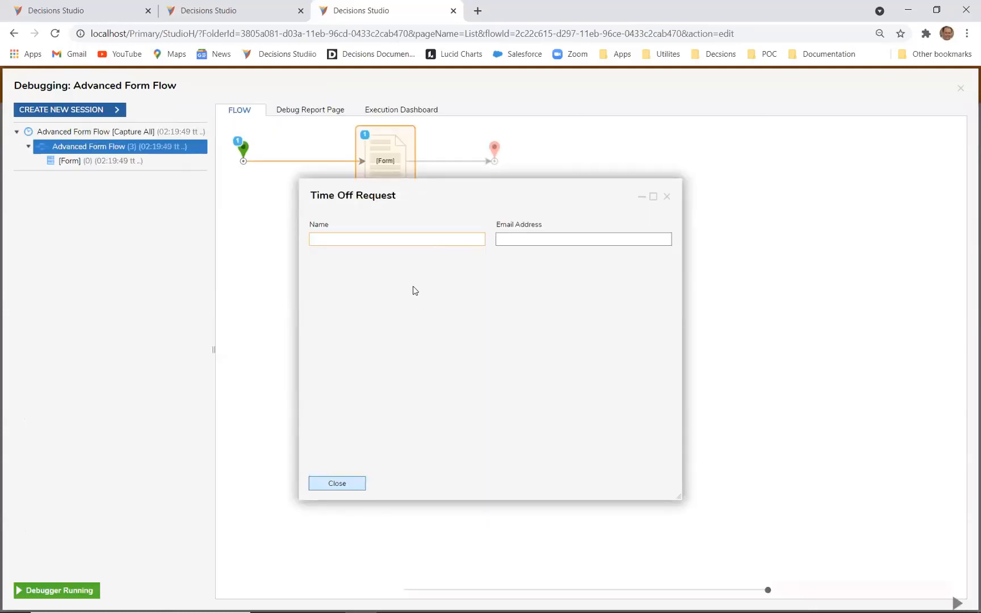
Enter a placeholder name and an email address in the test form
{"action": "type", "text": "Name"}
{"action": "key", "text": "Tab"}
{"action": "type", "text": "e"}
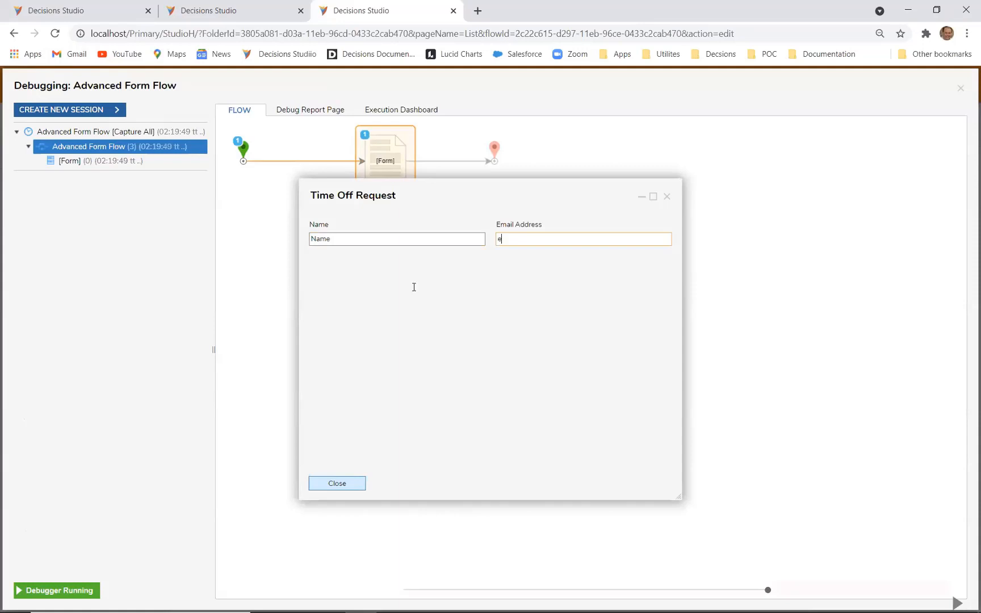
{"action": "type", "text": "mail"}
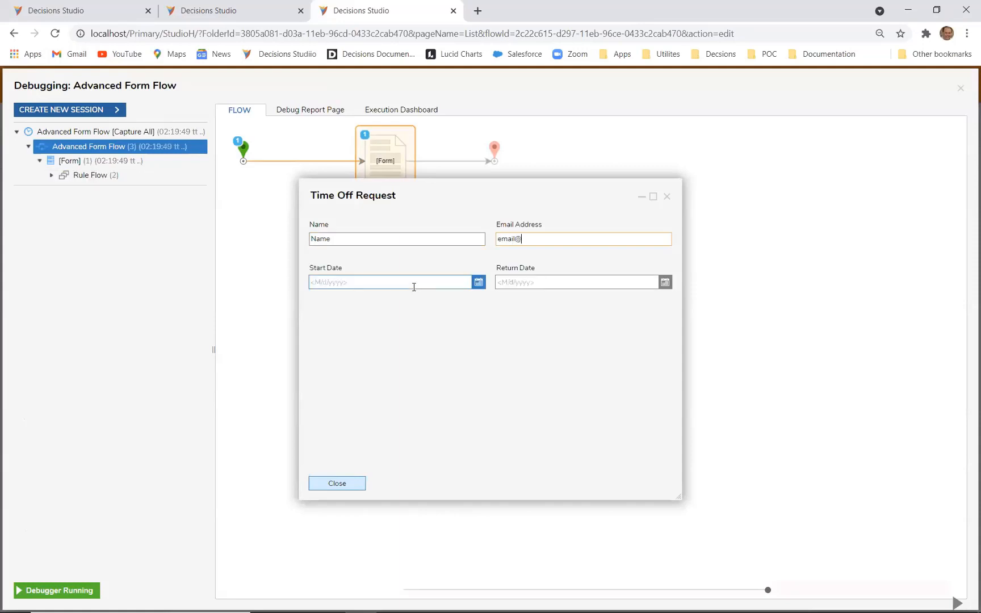
{"action": "type", "text": "@mail.com"}
Set Start Date 6/28/2021, try Return Dates 6/23, 6/30 and 7/30/2021, then close
{"action": "left_click", "coordinate": [478, 284]}
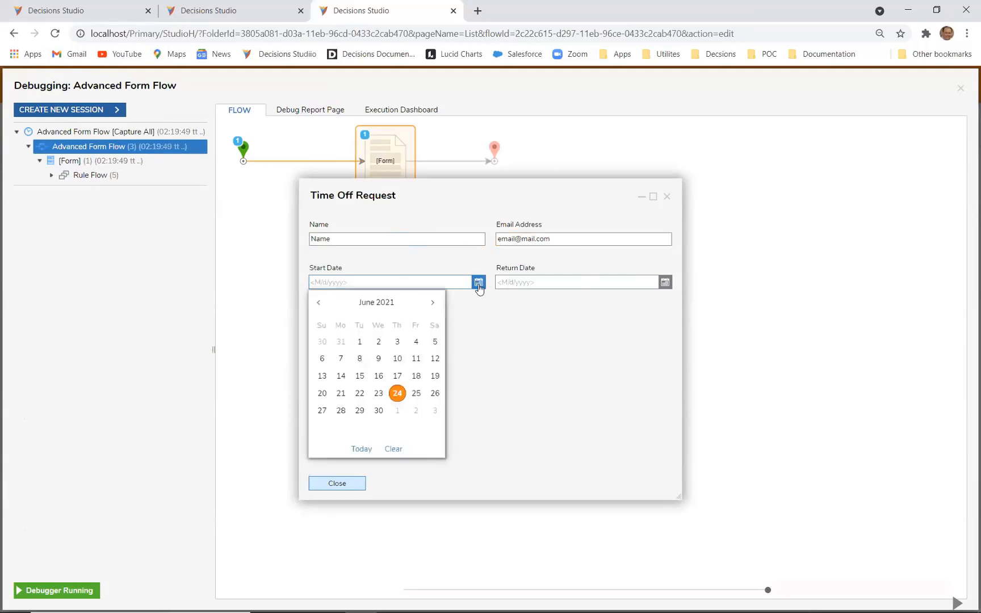
{"action": "left_click", "coordinate": [341, 411]}
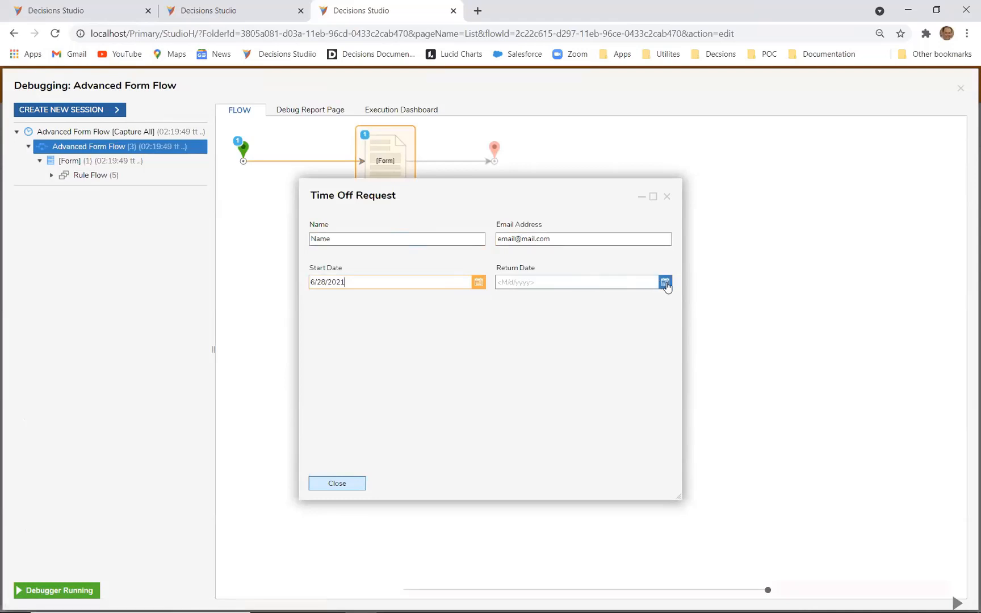
{"action": "left_click", "coordinate": [665, 283]}
{"action": "left_click", "coordinate": [567, 395]}
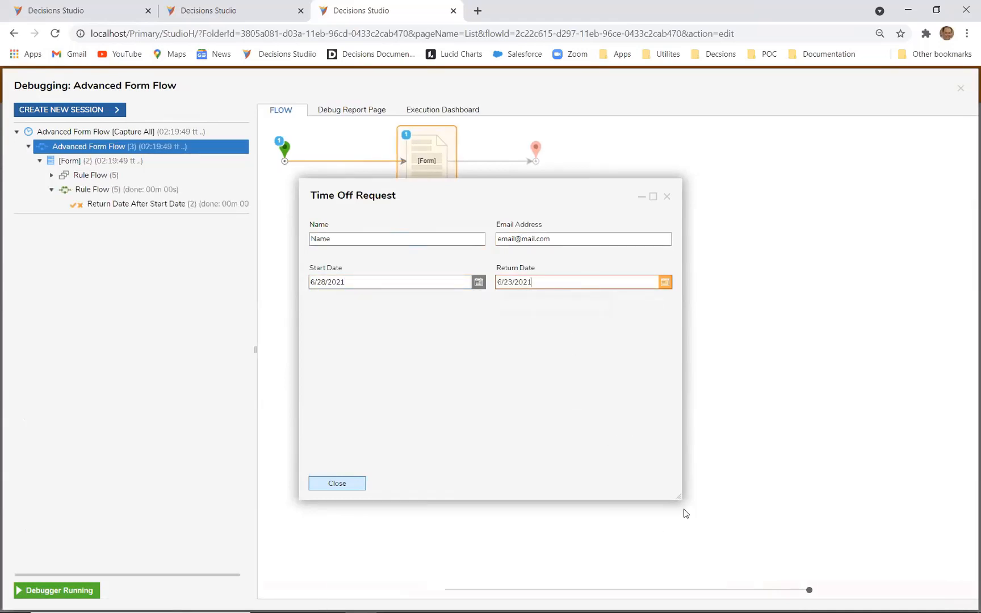
{"action": "left_click", "coordinate": [665, 282]}
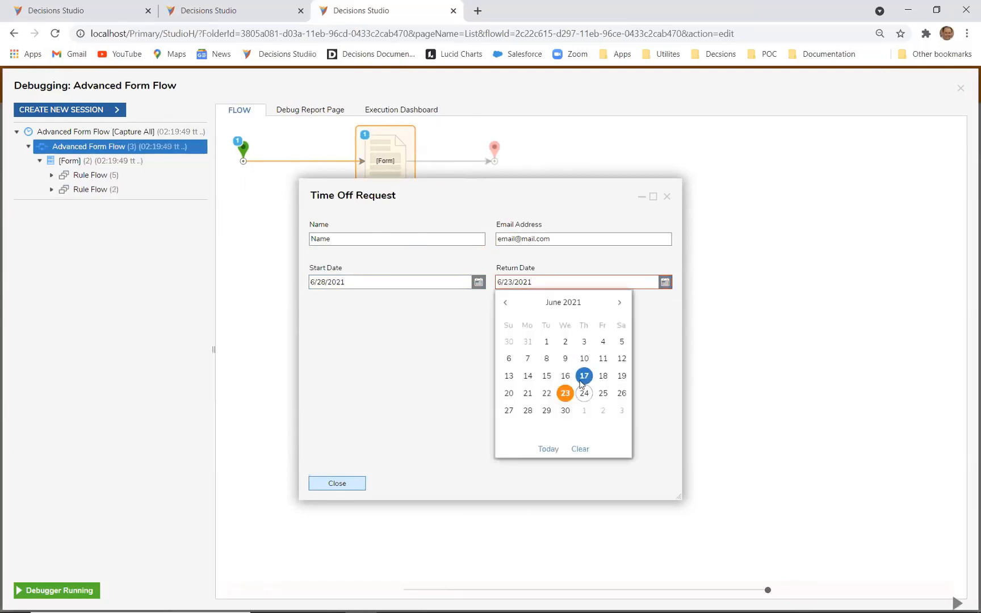
{"action": "left_click", "coordinate": [566, 418]}
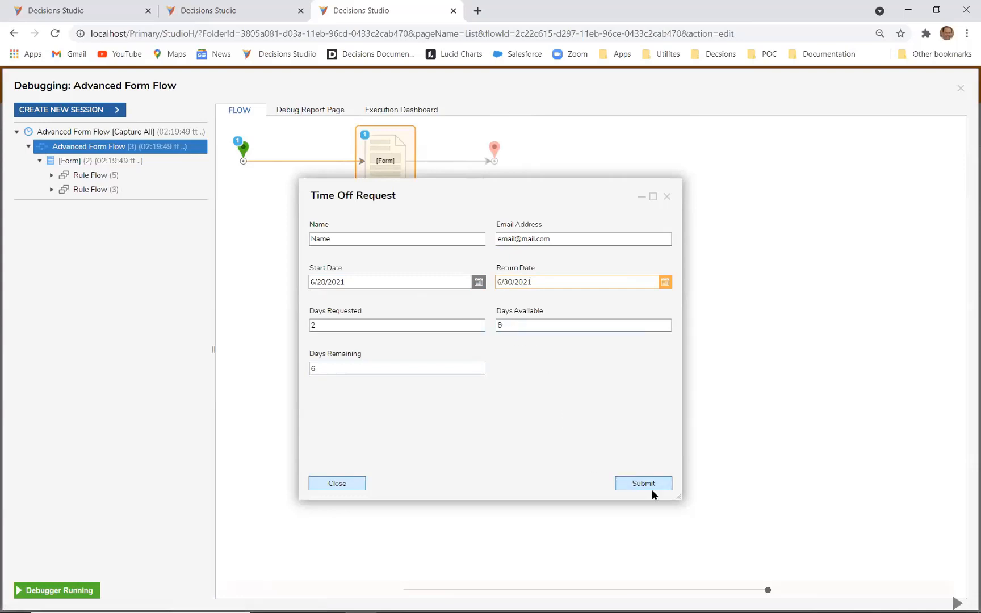
{"action": "left_click", "coordinate": [665, 283]}
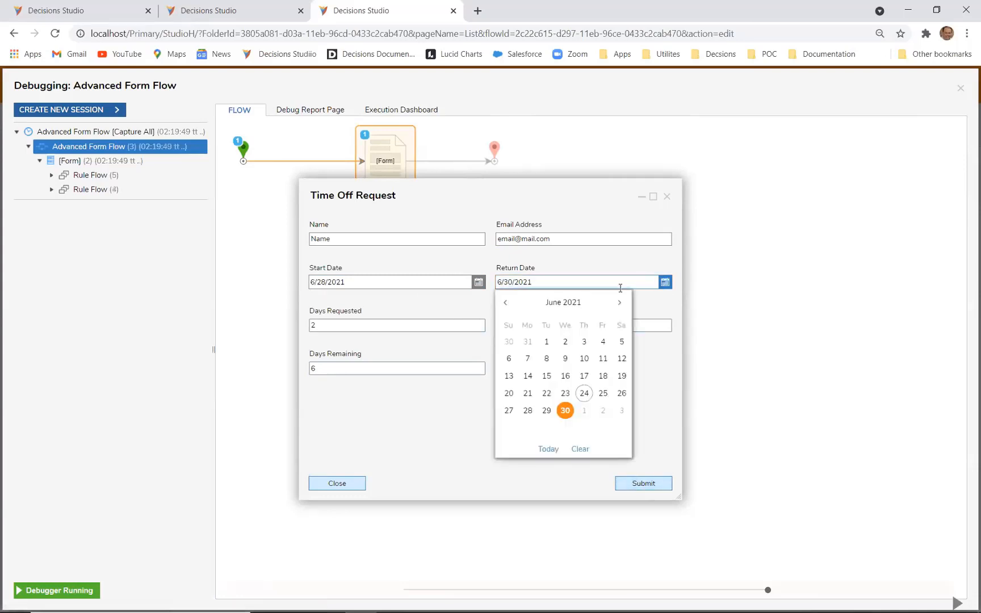
{"action": "left_click", "coordinate": [619, 303]}
{"action": "left_click", "coordinate": [603, 411]}
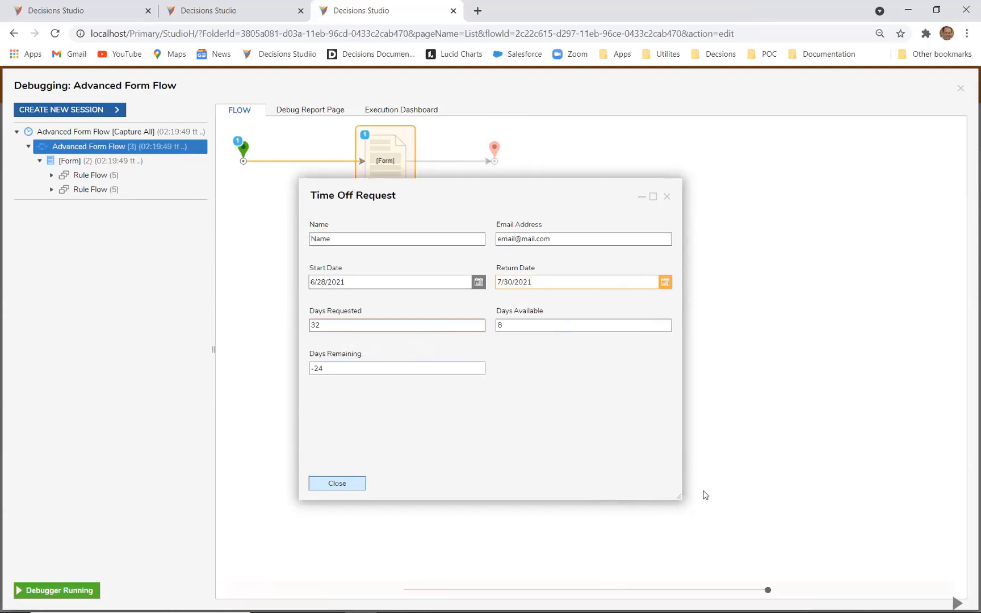
{"action": "left_click", "coordinate": [667, 198]}
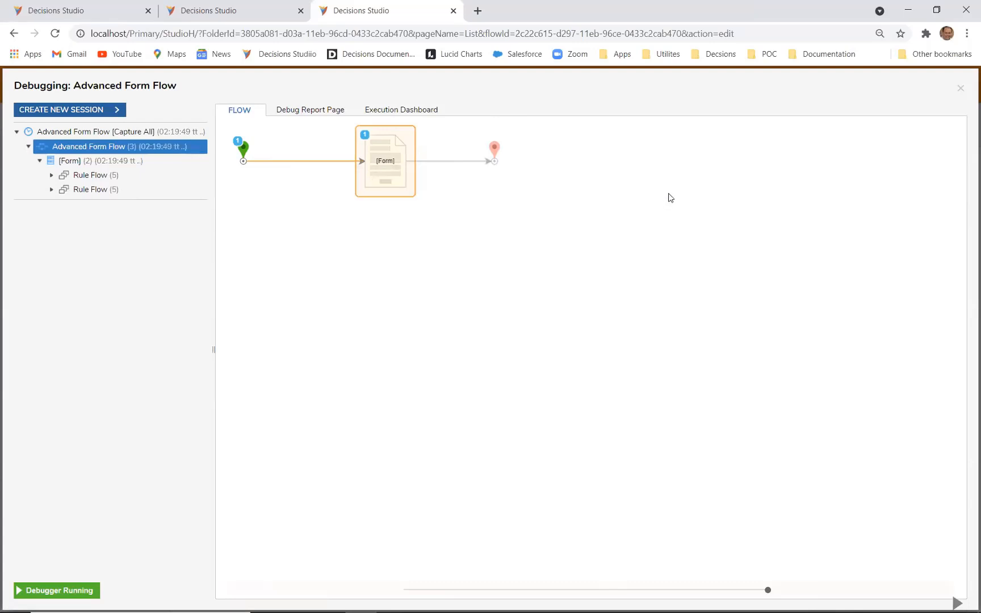
Expand the Legacy rules in the form's properties, then switch to the Legacy Form Rules tab
{"action": "left_click", "coordinate": [958, 91]}
{"action": "scroll", "coordinate": [862, 387], "scroll_direction": "down", "scroll_amount": 2}
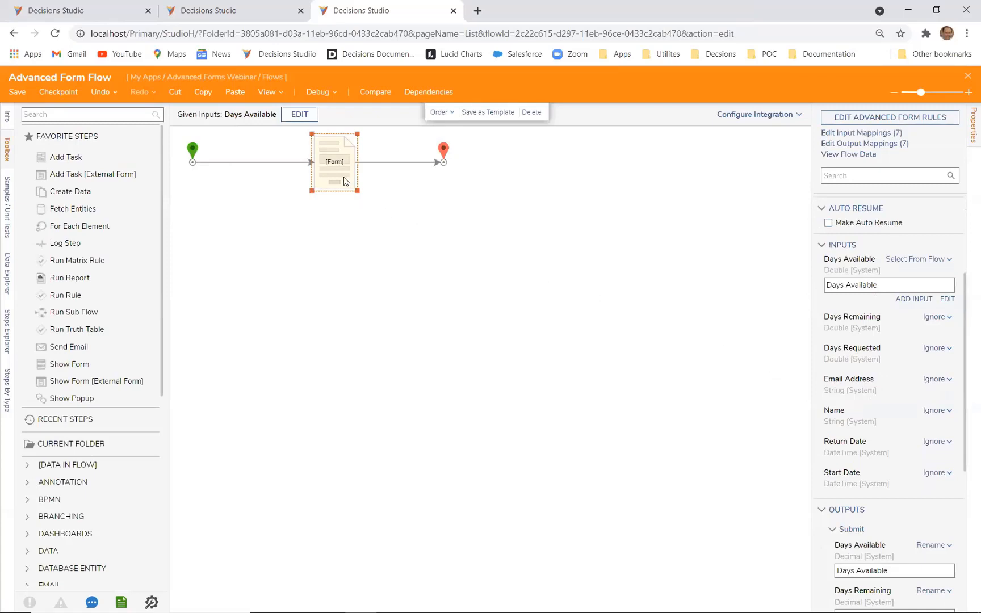
{"action": "left_click", "coordinate": [890, 117]}
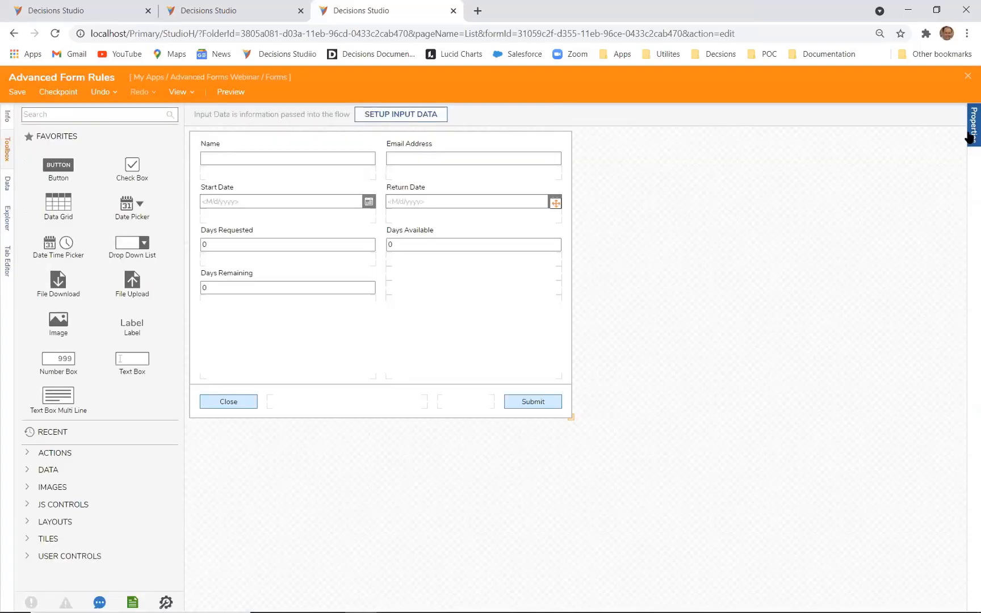
{"action": "left_click", "coordinate": [970, 138]}
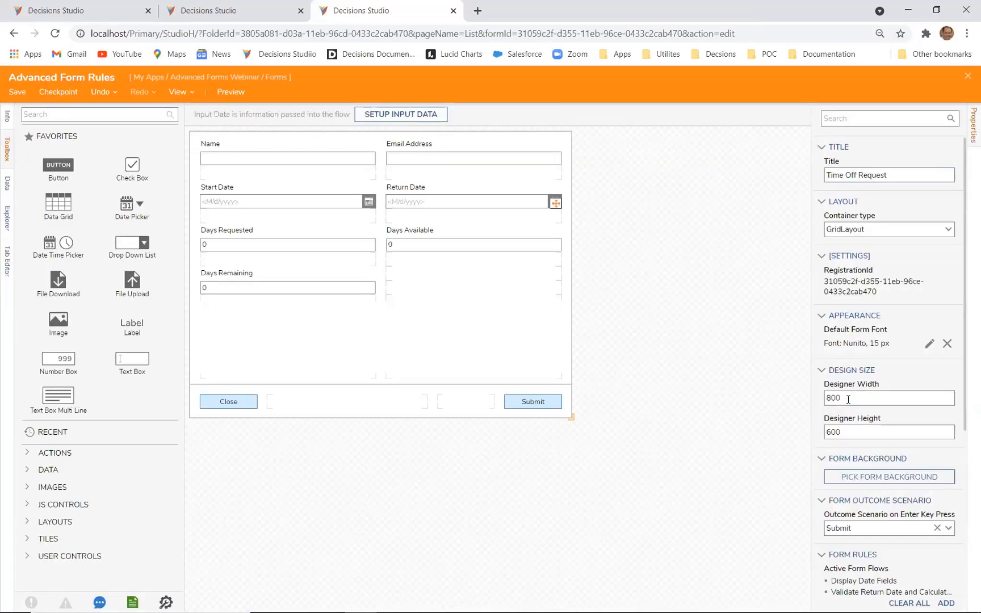
{"action": "scroll", "coordinate": [850, 404], "scroll_direction": "down", "scroll_amount": 5}
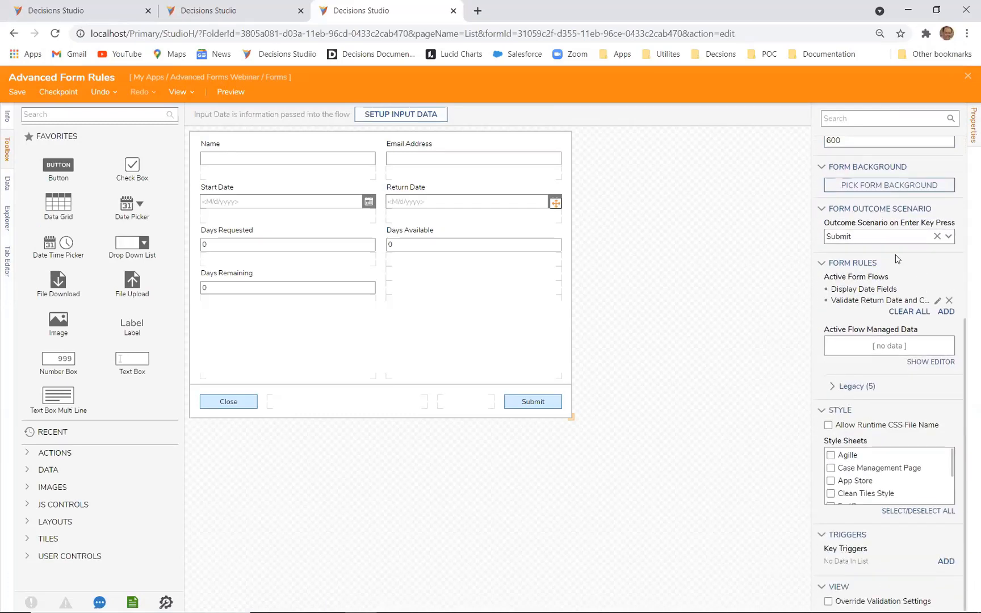
{"action": "left_click", "coordinate": [833, 386]}
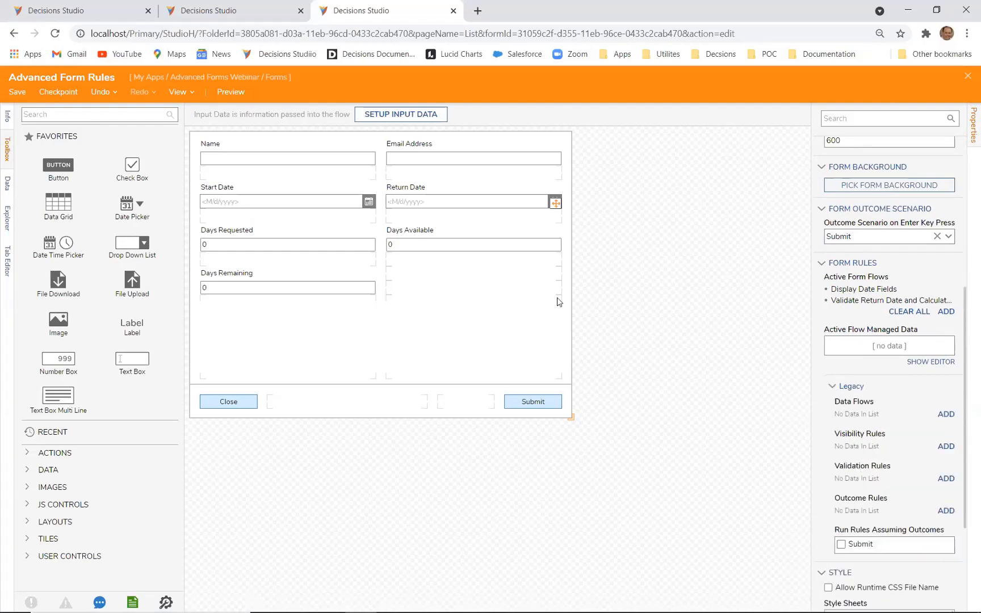
{"action": "left_click", "coordinate": [51, 12]}
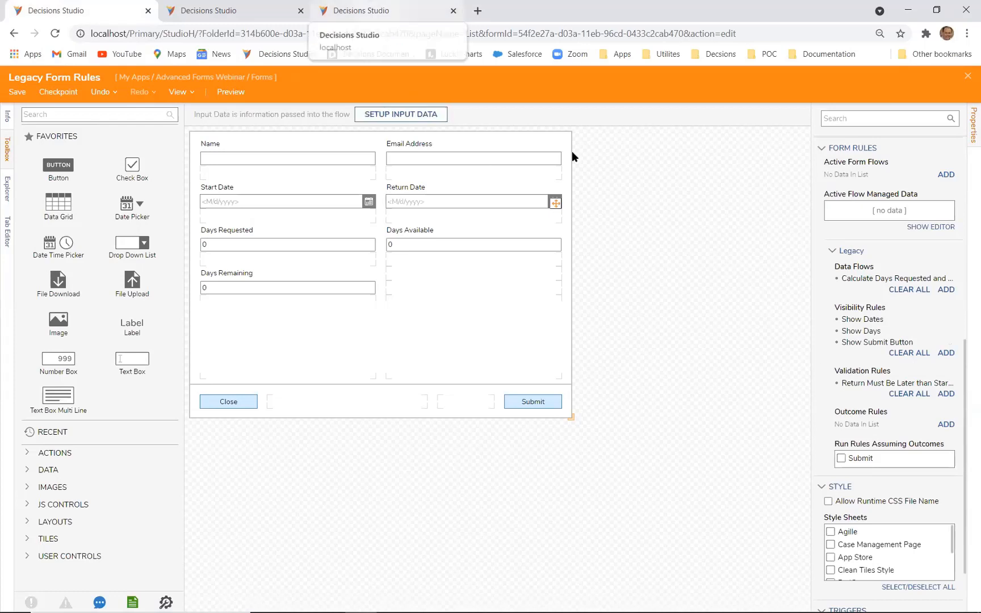
Switch to the third browser tab holding the Advanced Form Rules designer
{"action": "left_click", "coordinate": [389, 19]}
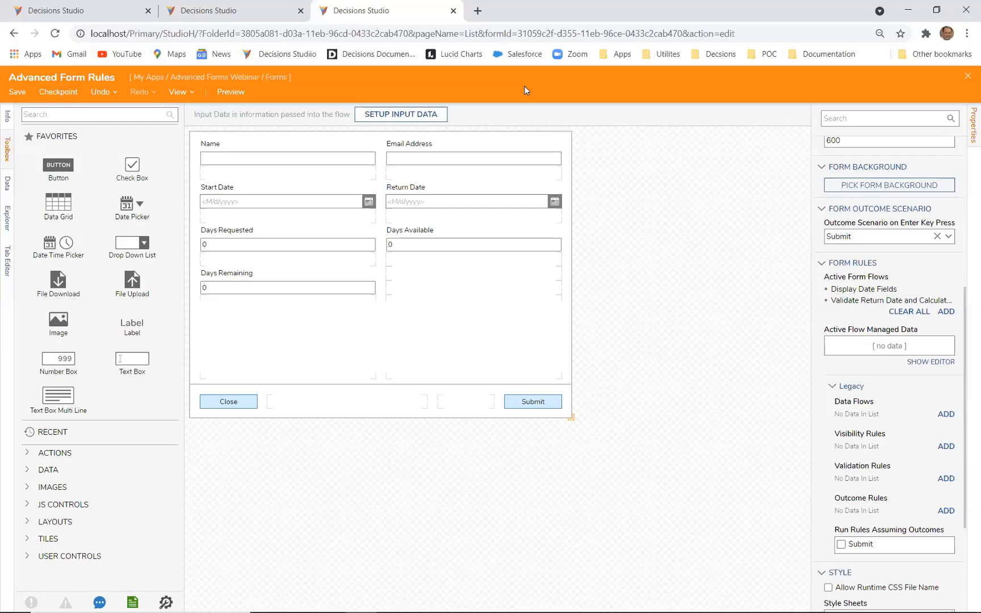
Open the Validate Return Date flow's rule flow and browse the Form Rules toolbox steps
{"action": "mouse_move", "coordinate": [933, 299]}
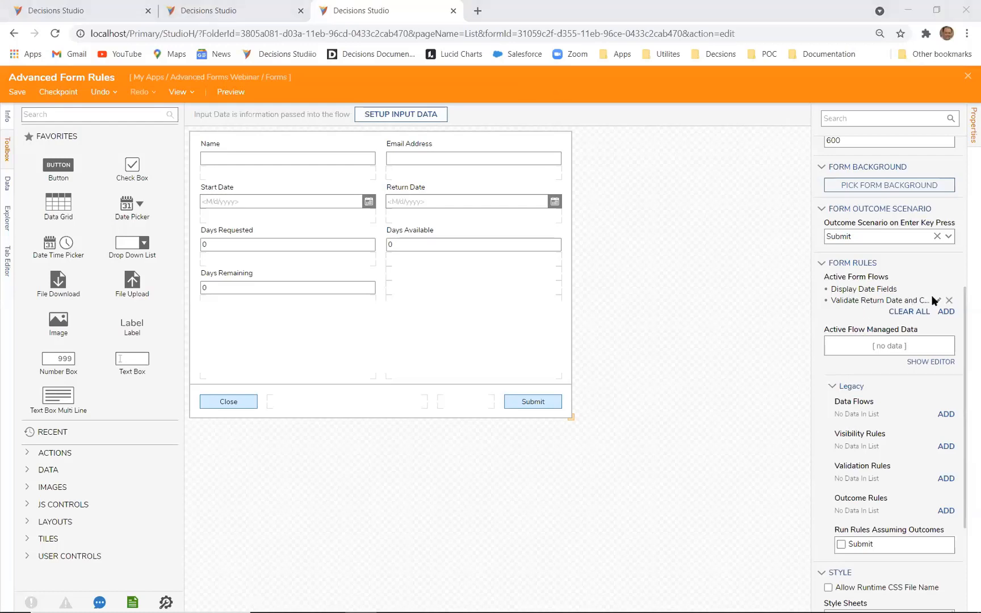
{"action": "left_click", "coordinate": [937, 299]}
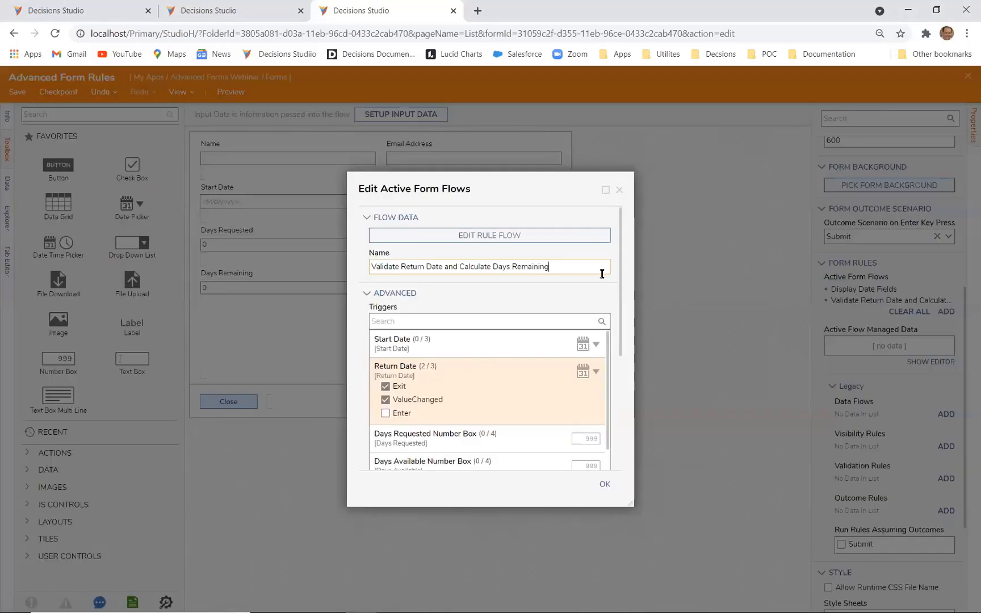
{"action": "left_click", "coordinate": [536, 234]}
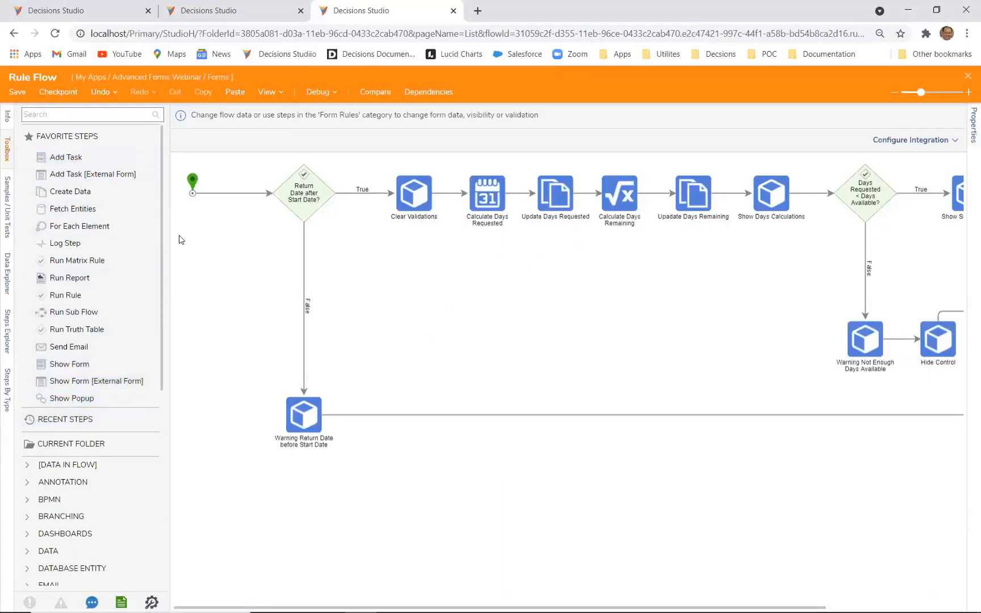
{"action": "scroll", "coordinate": [113, 193], "scroll_direction": "down", "scroll_amount": 1}
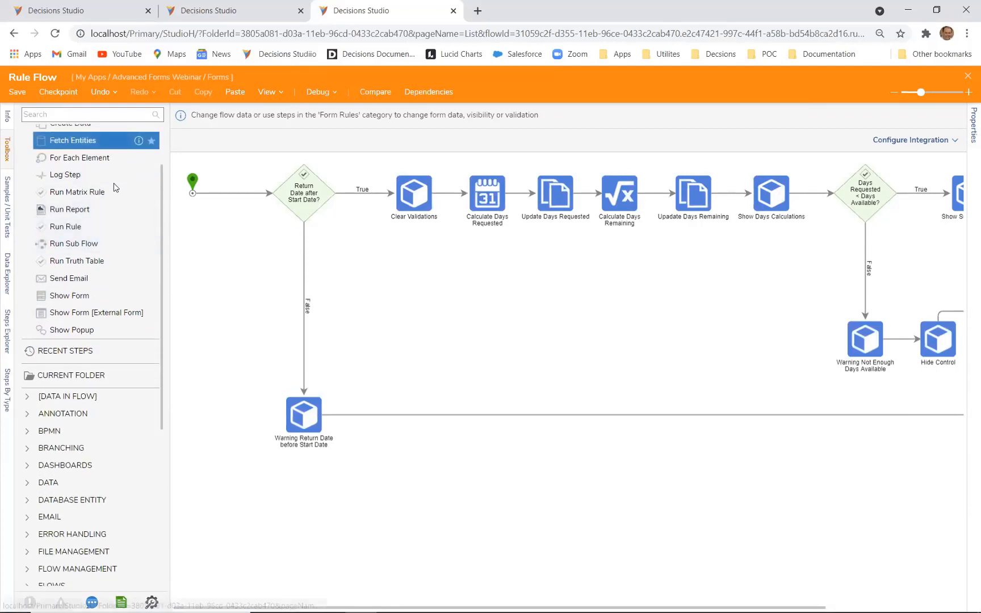
{"action": "scroll", "coordinate": [153, 316], "scroll_direction": "down", "scroll_amount": 3}
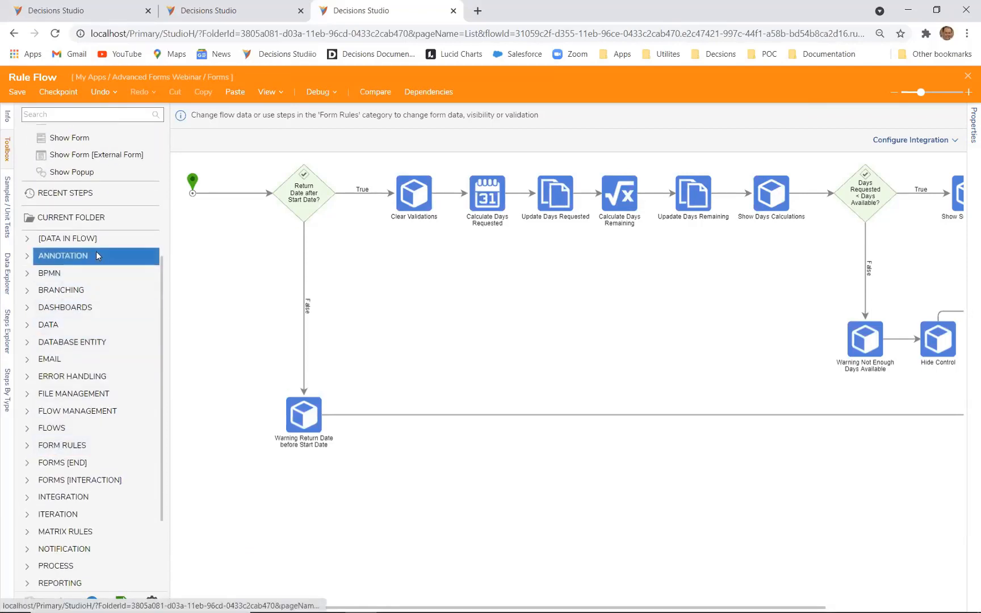
{"action": "left_click", "coordinate": [33, 448]}
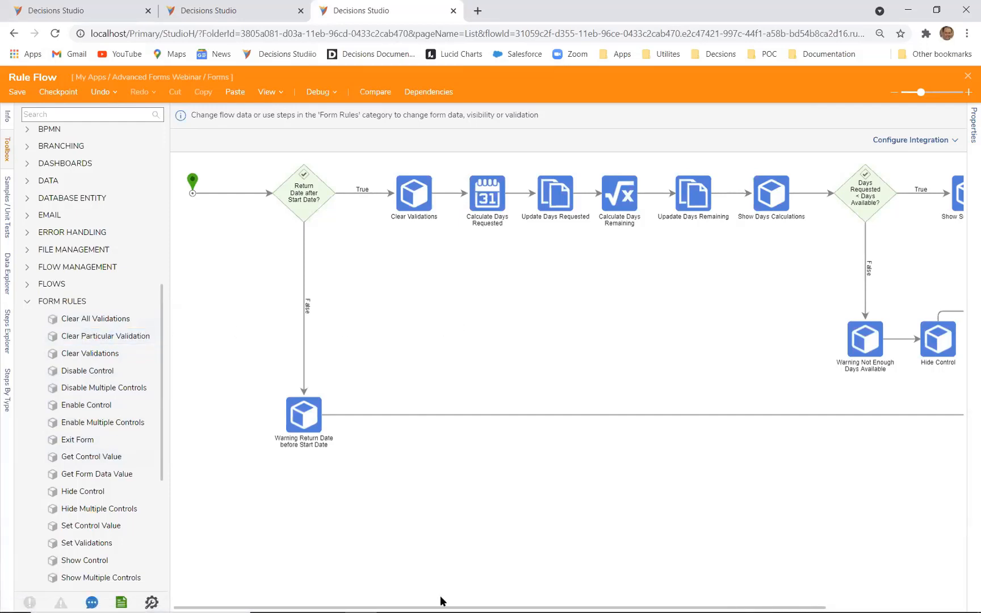
{"action": "left_click_drag", "start_coordinate": [442, 604], "coordinate": [519, 551]}
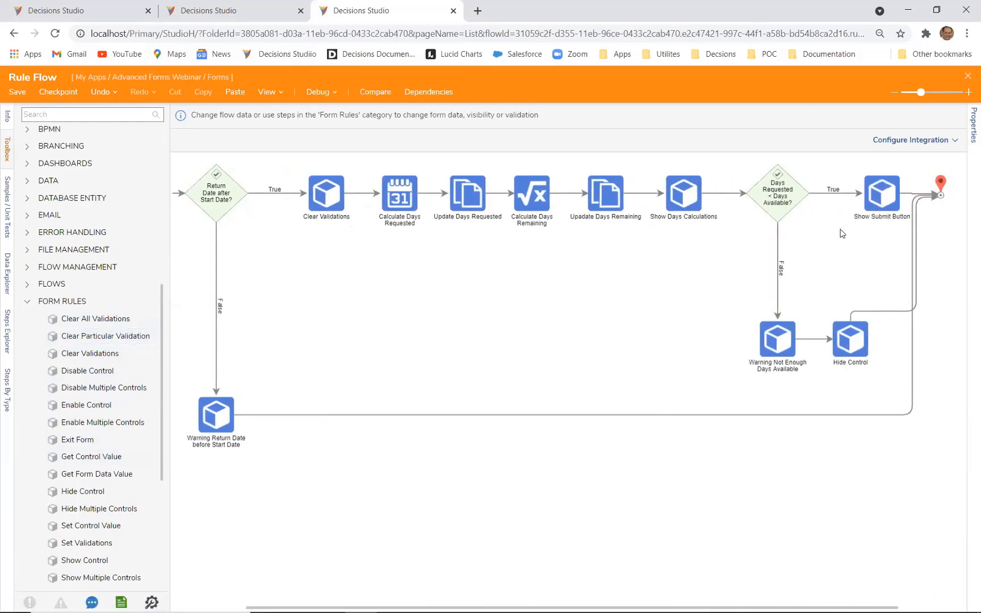